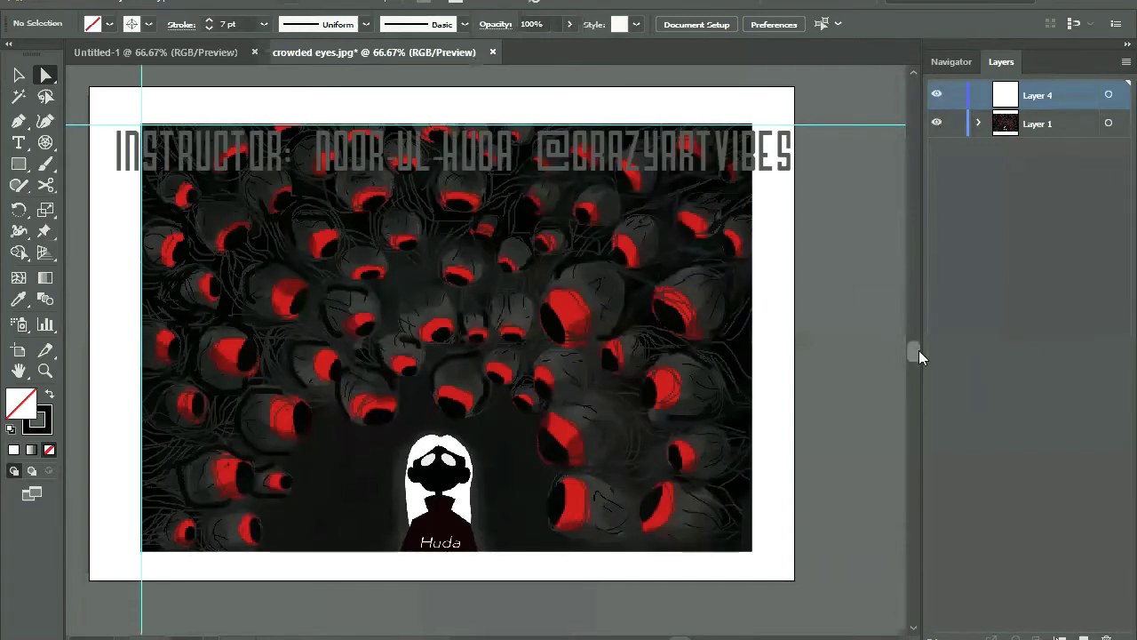
Magnify the crowded eyes artwork stepwise to 200% to examine the eye details.
click(291, 16)
click(389, 116)
click(325, 1)
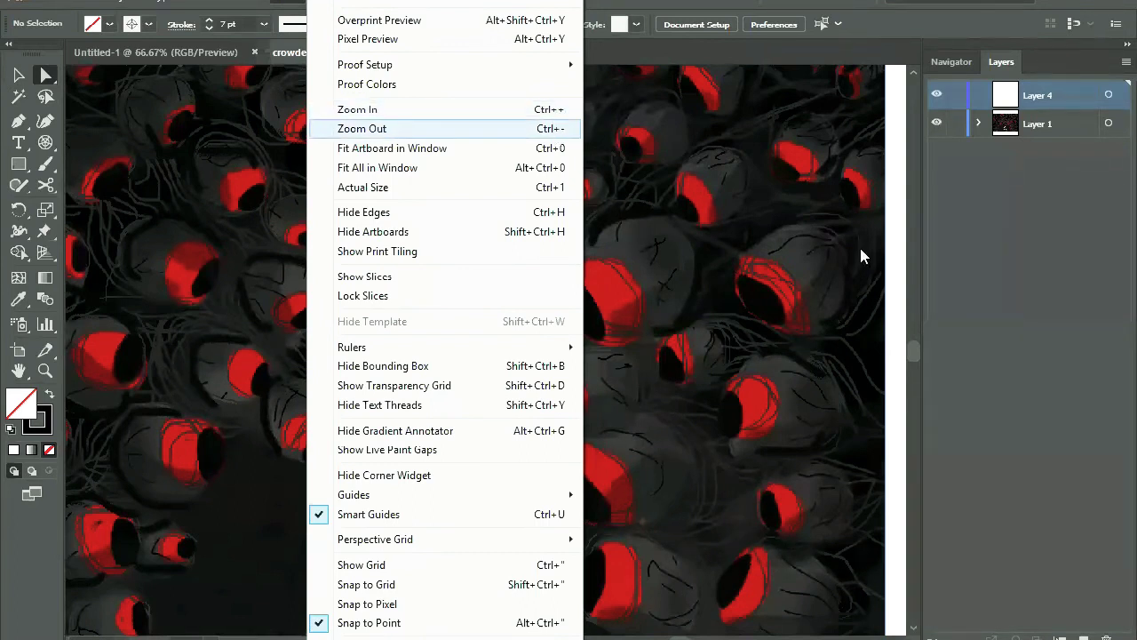
click(894, 282)
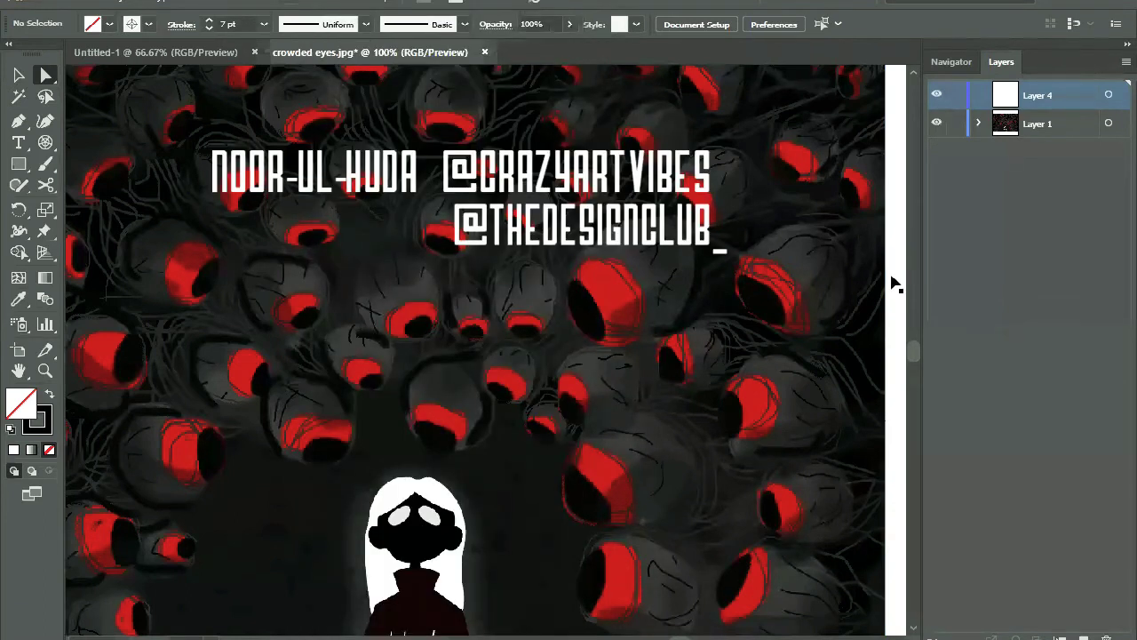
key(ctrl+plus)
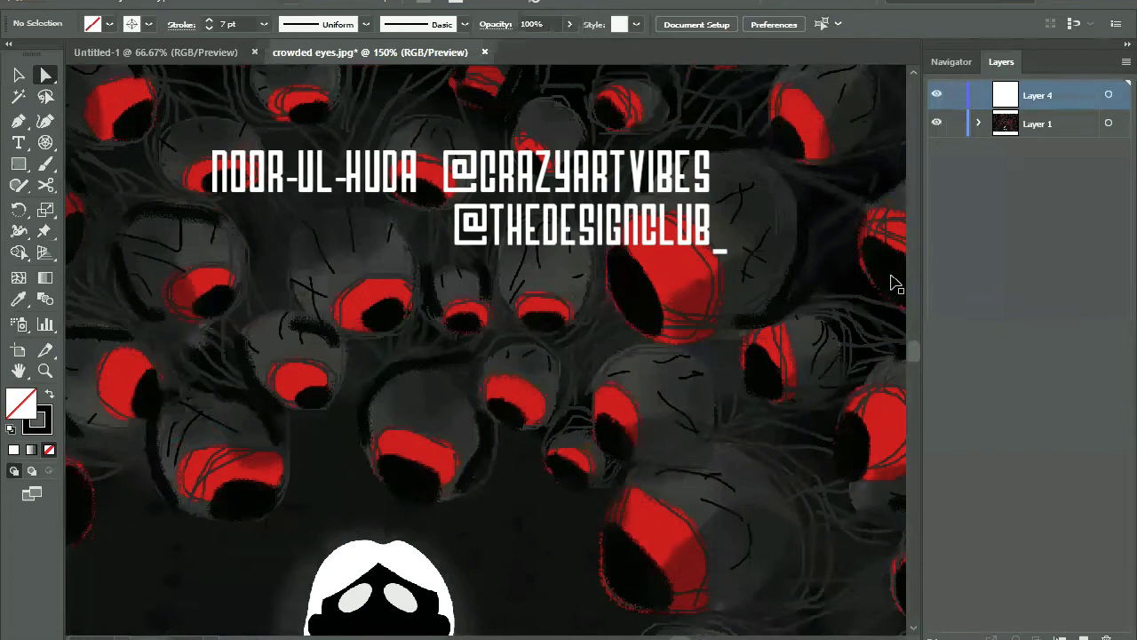
key(ctrl+plus)
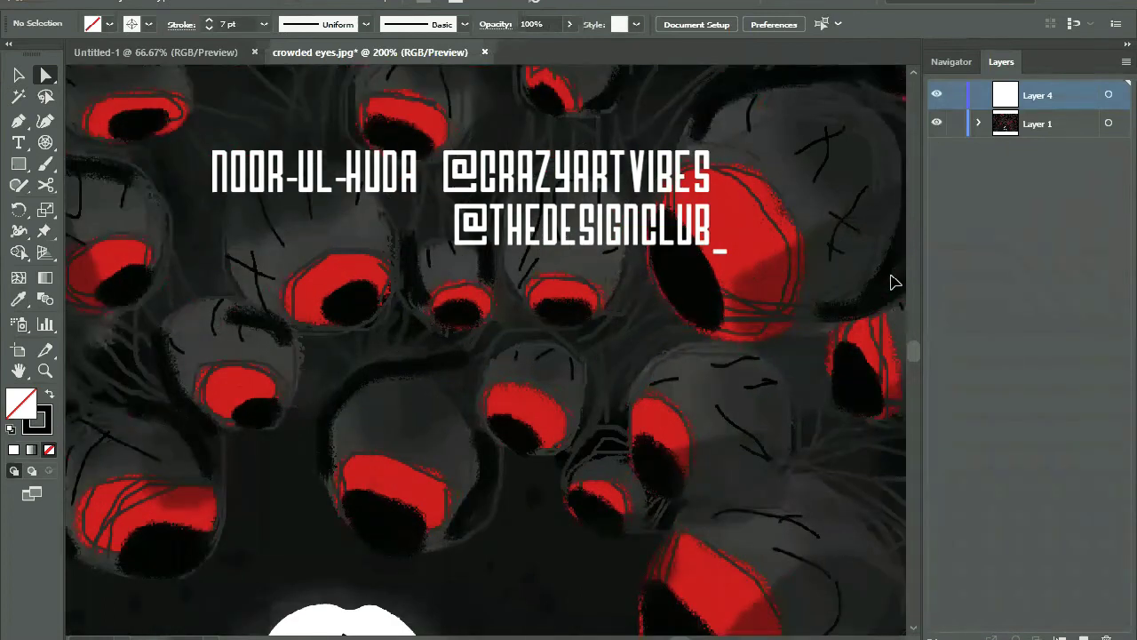
View the whole artboard at 66.67%, and return to a closer view of the eyes at 150%.
key(ctrl+minus)
key(ctrl+minus)
key(ctrl+minus)
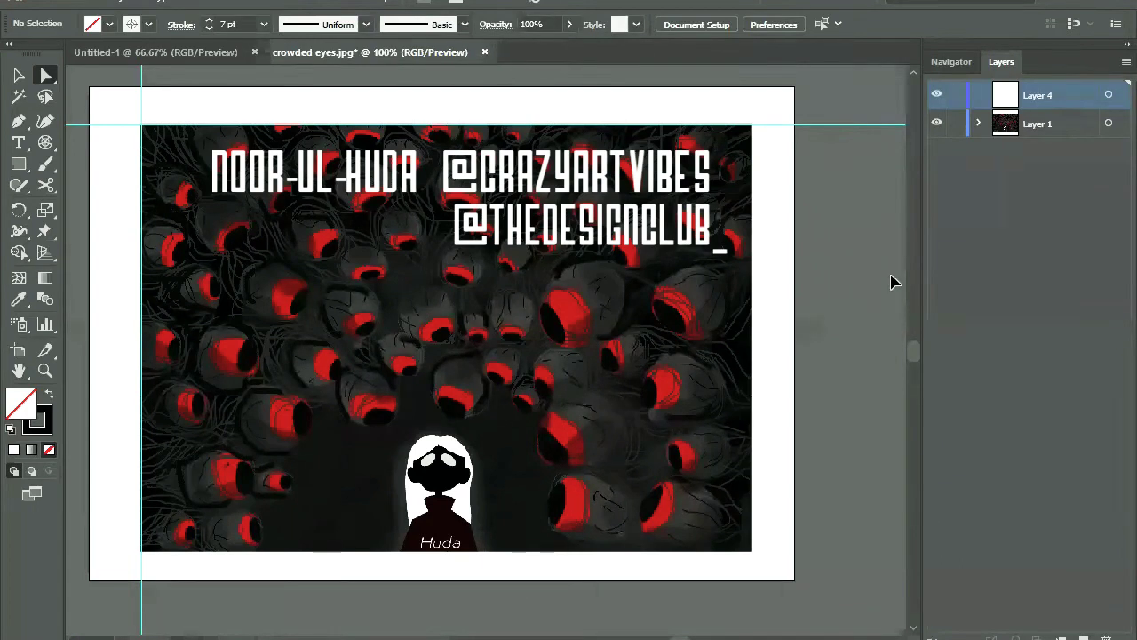
key(ctrl+1)
key(ctrl+minus)
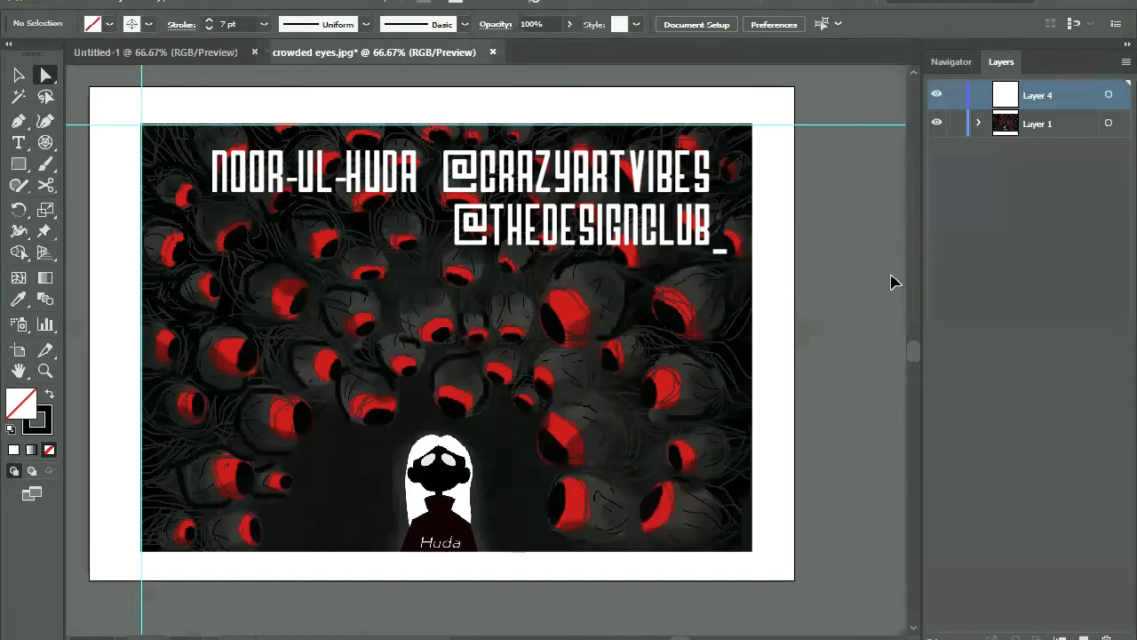
key(ctrl+equal)
key(ctrl+equal)
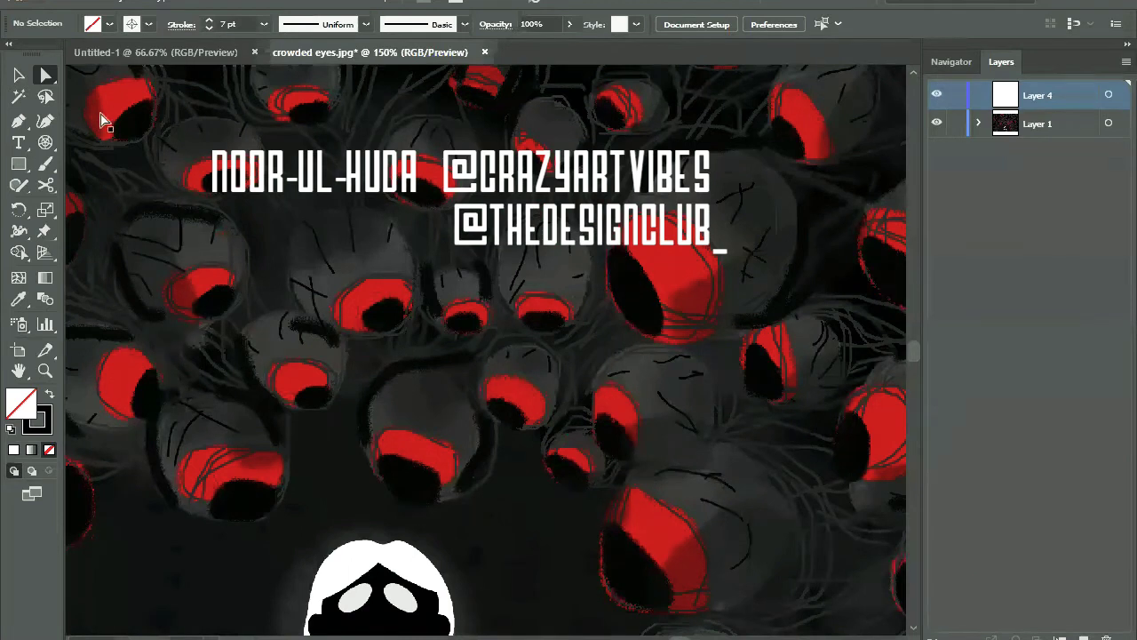
drag(101, 121, 447, 321)
key(Delete)
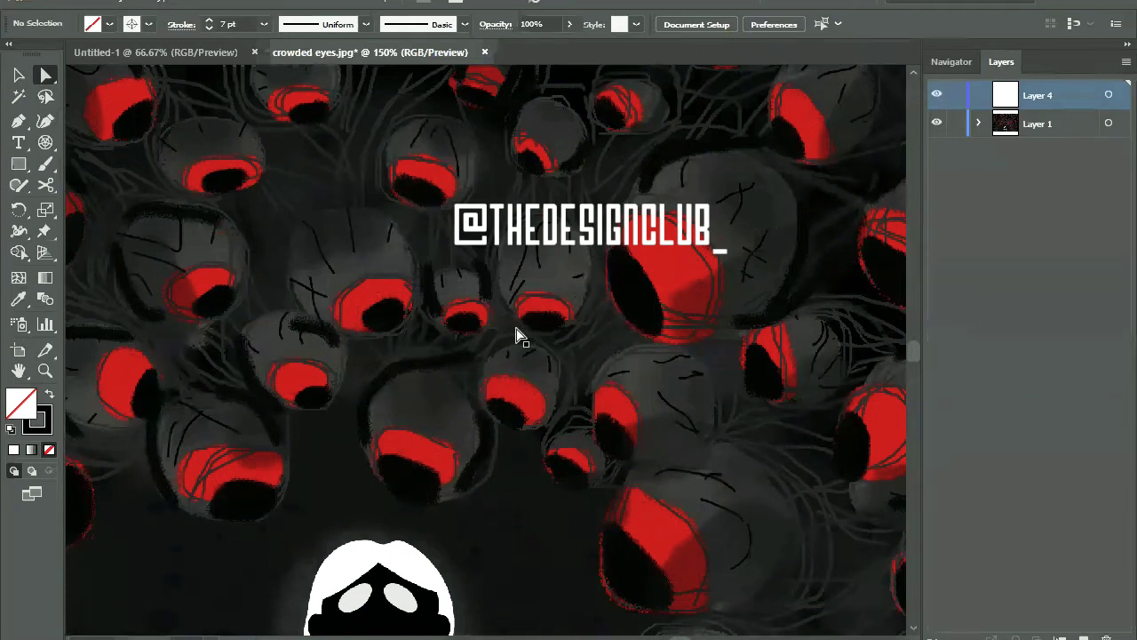
Inspect the eyes near the artwork's upper-left corner at 300% with the Zoom tool, and return to 150%.
click(44, 372)
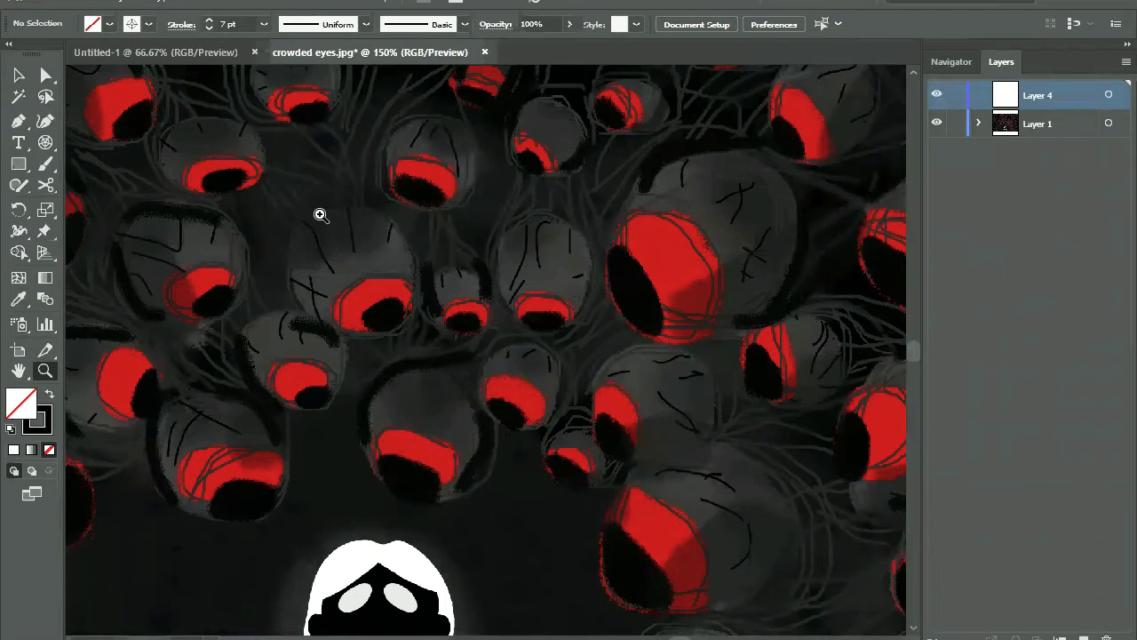
click(215, 173)
click(264, 160)
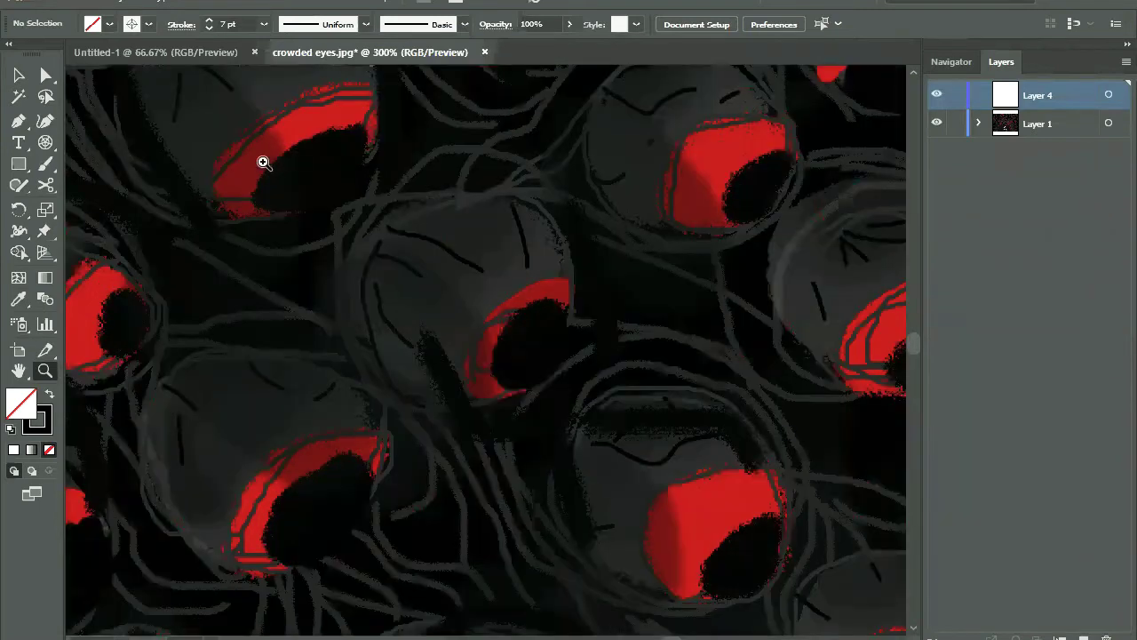
alt+click(368, 273)
alt+click(367, 273)
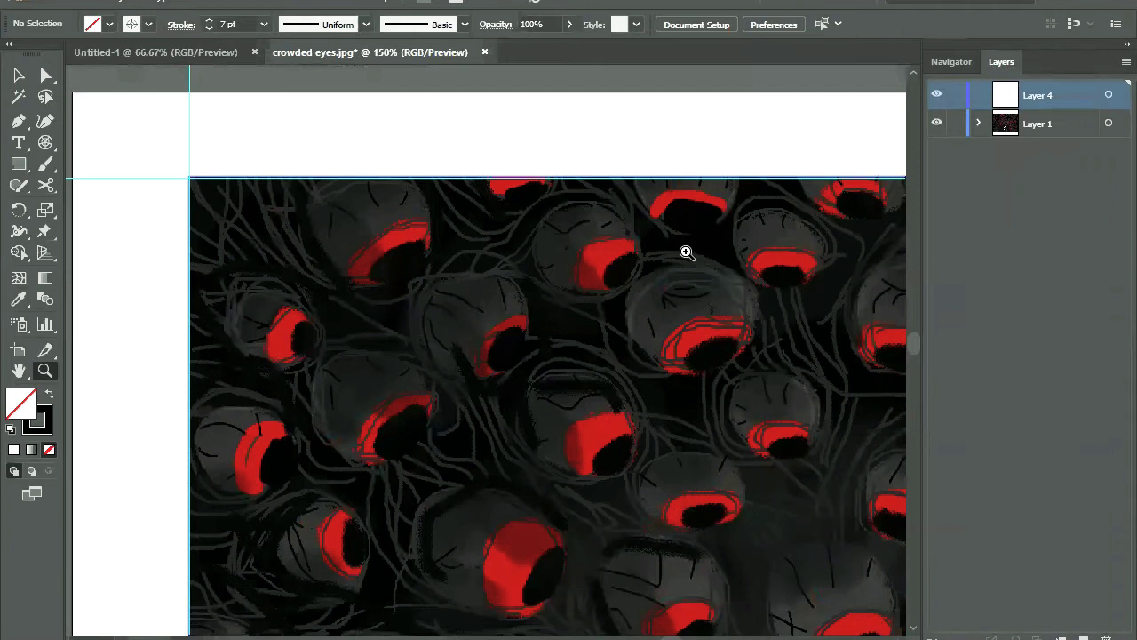
Look over the eyes further down the artwork and bring the whole artboard into view at 66.67%.
scroll(685, 252, down, 3)
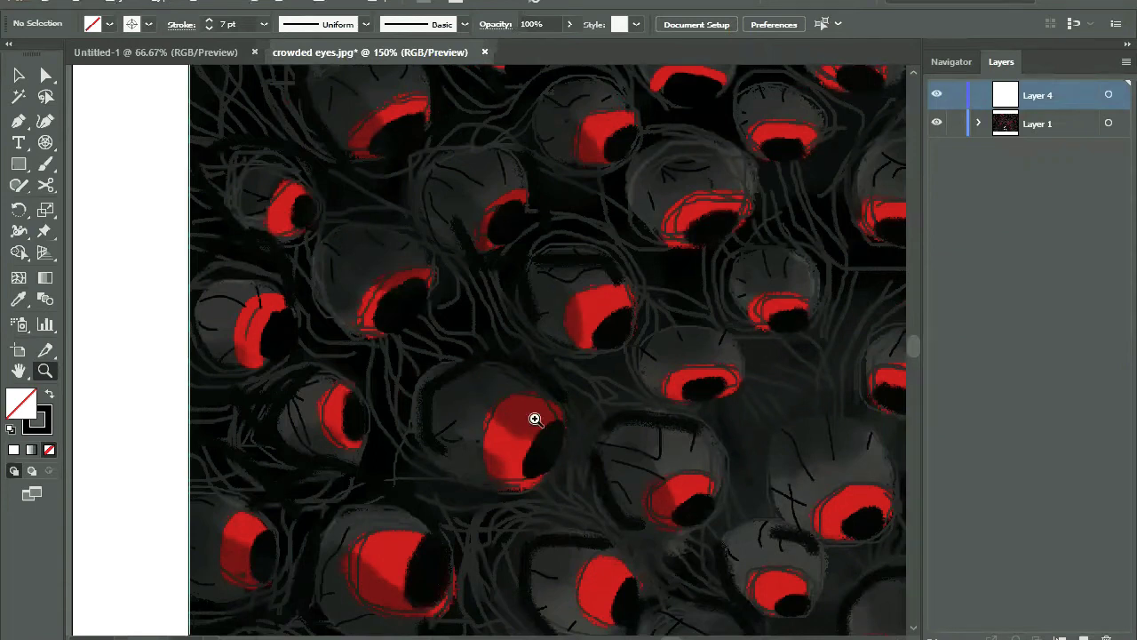
key(ctrl+minus)
key(ctrl+minus)
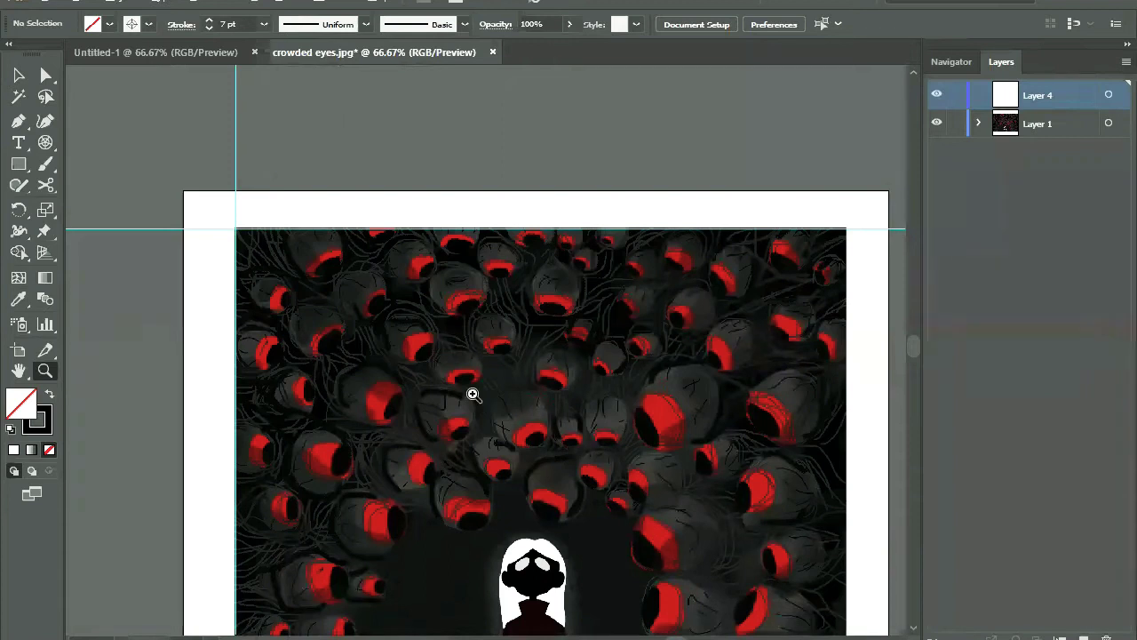
scroll(476, 396, down, 1)
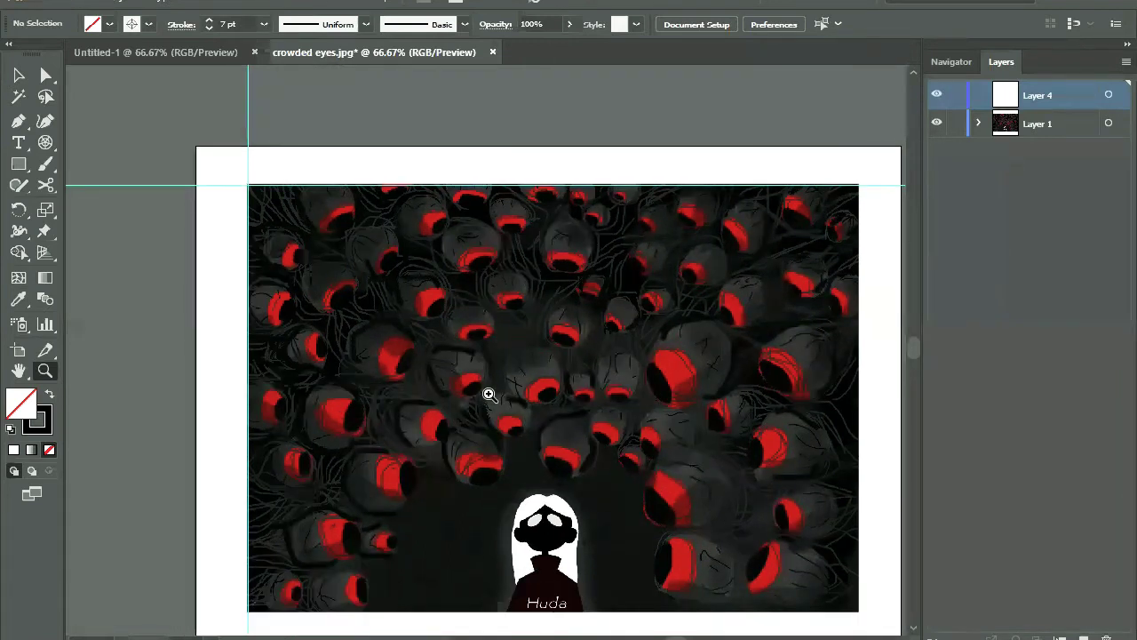
scroll(487, 394, down, 1)
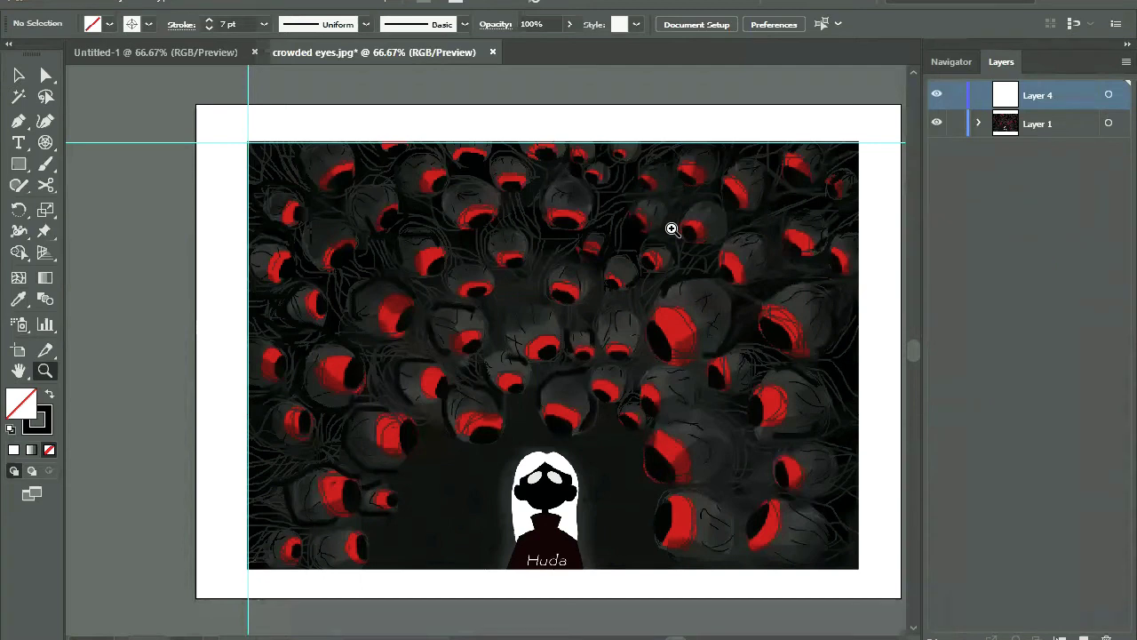
Examine the artwork at 100% around the white-haired figure, panning across to its outer edges.
click(596, 395)
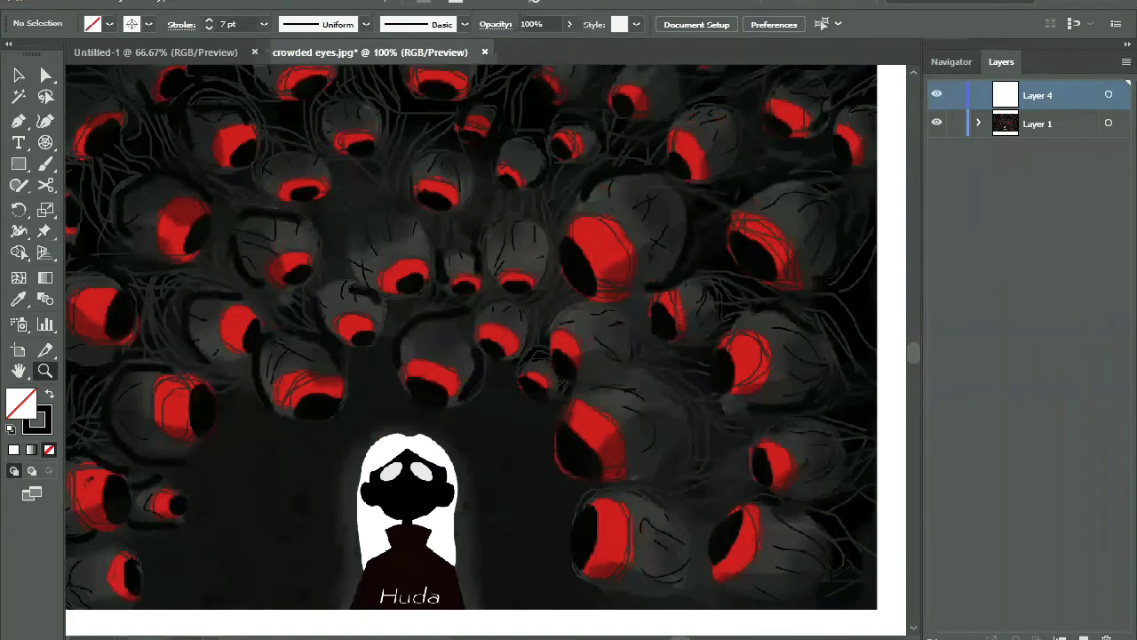
drag(485, 347, 707, 382)
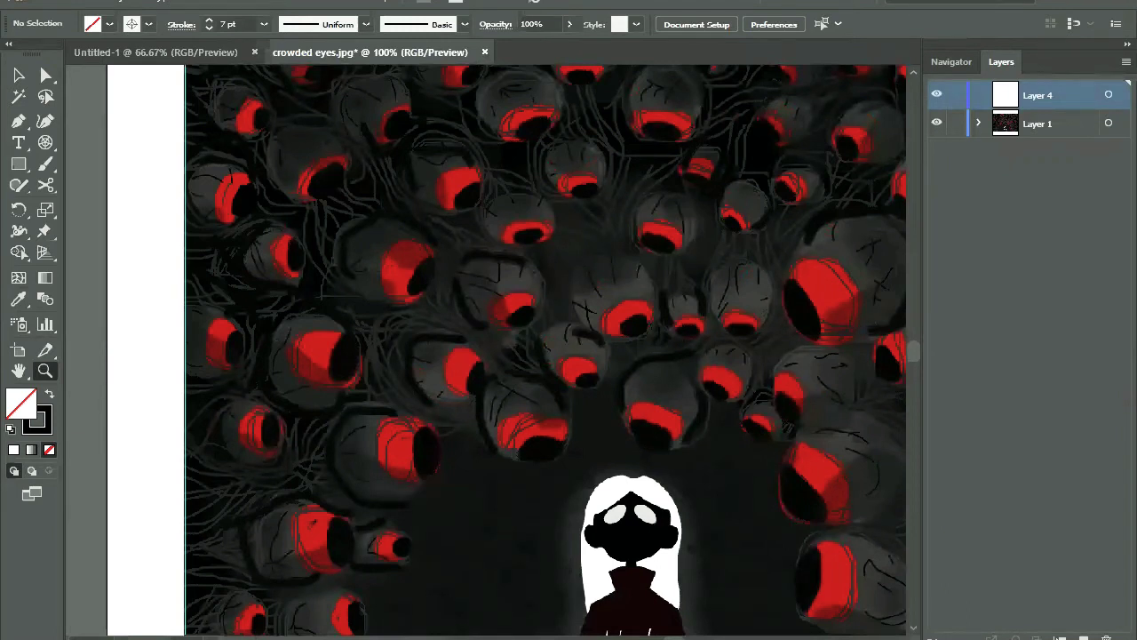
scroll(507, 347, right, 10)
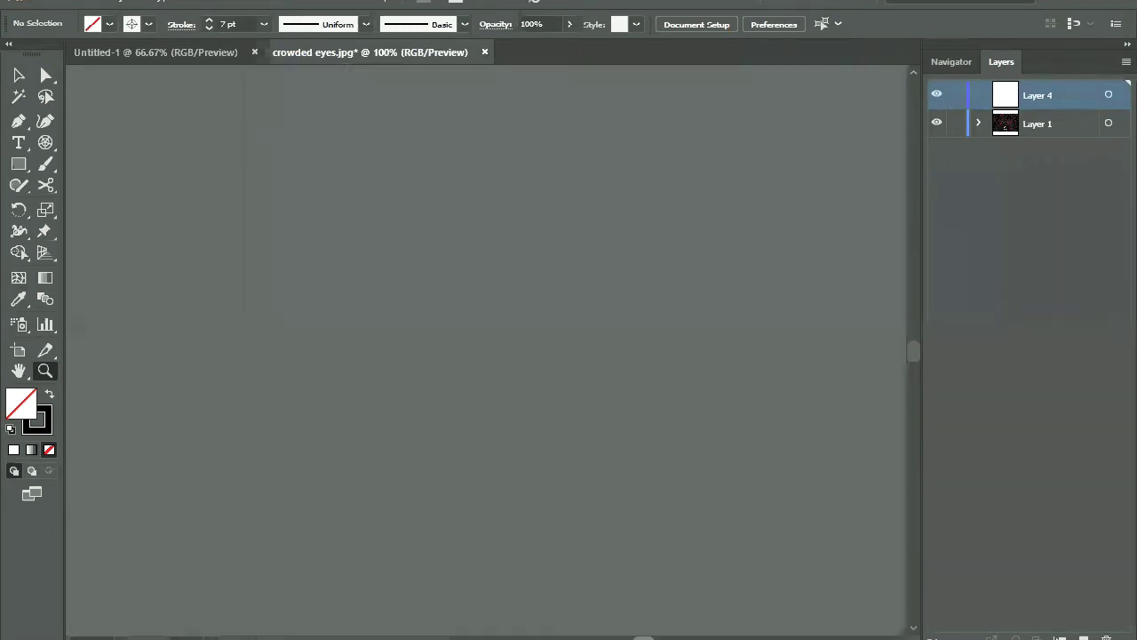
scroll(487, 347, right, 5)
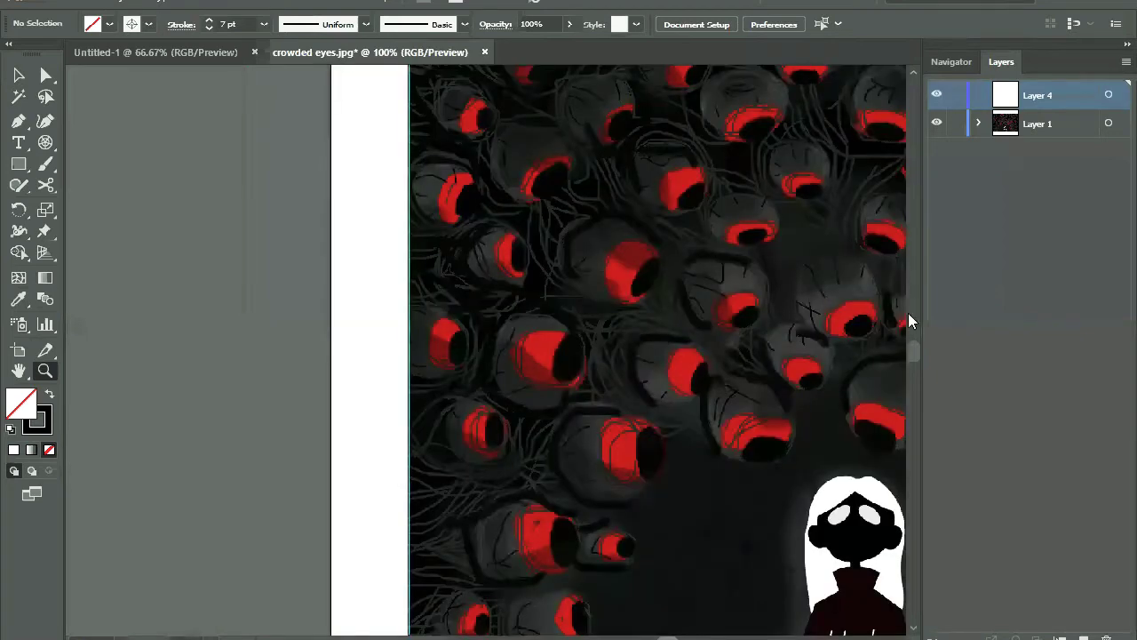
key(ctrl+0)
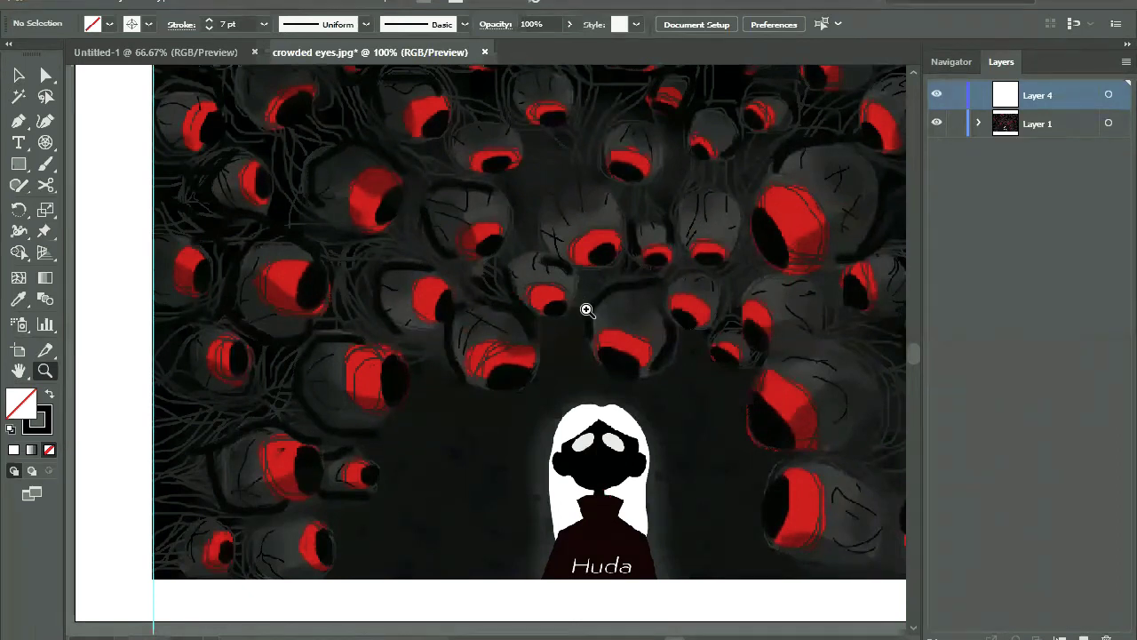
scroll(586, 309, up, 1)
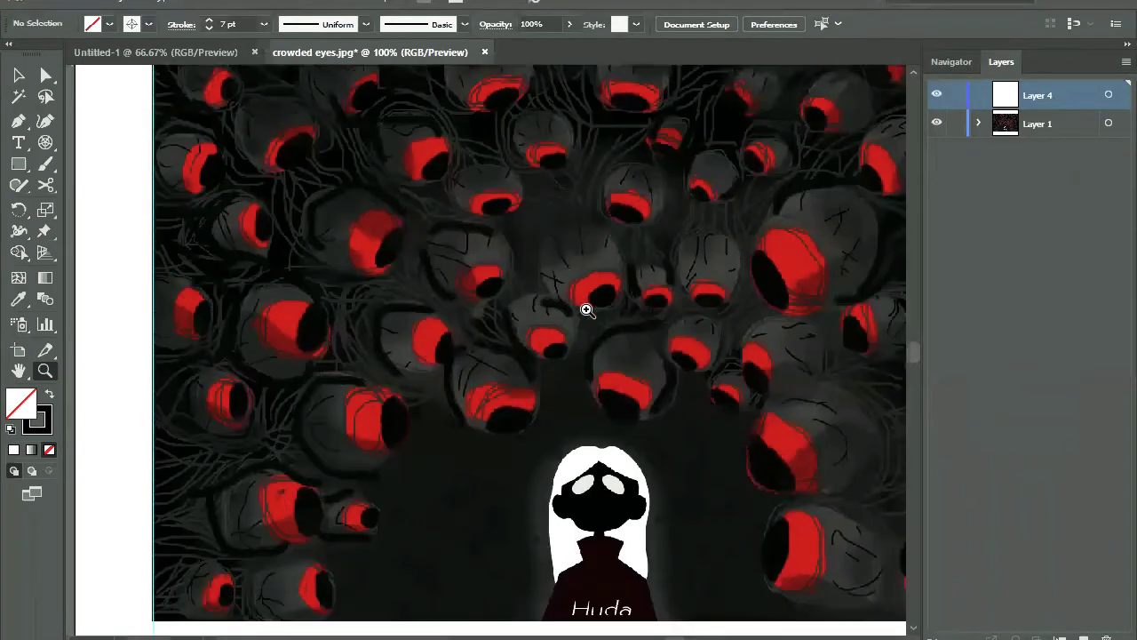
click(20, 373)
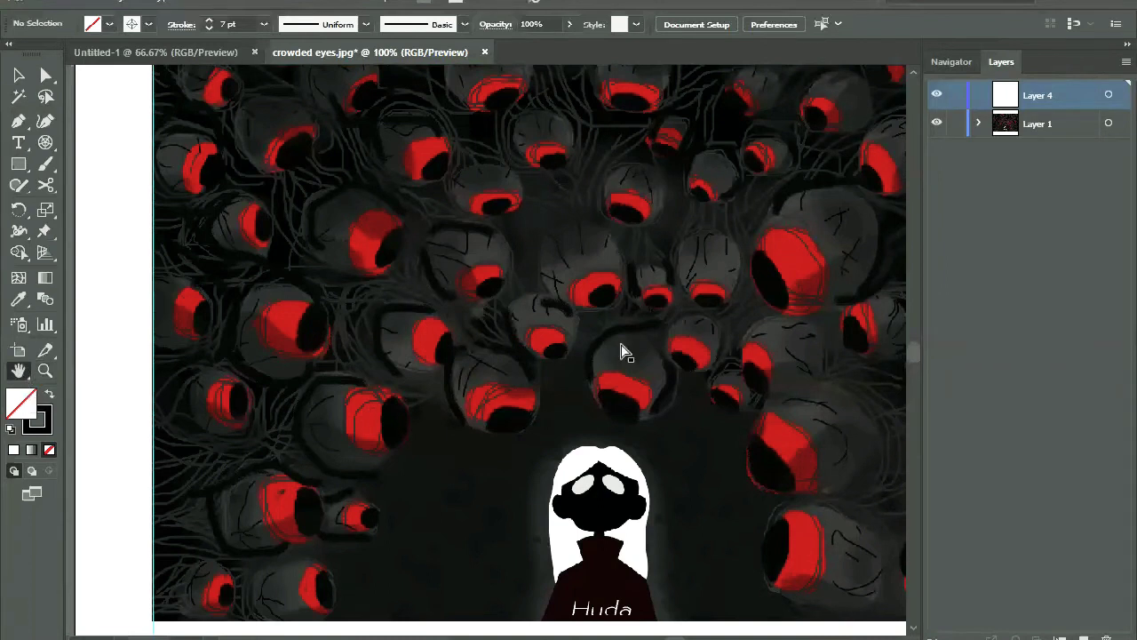
key(a)
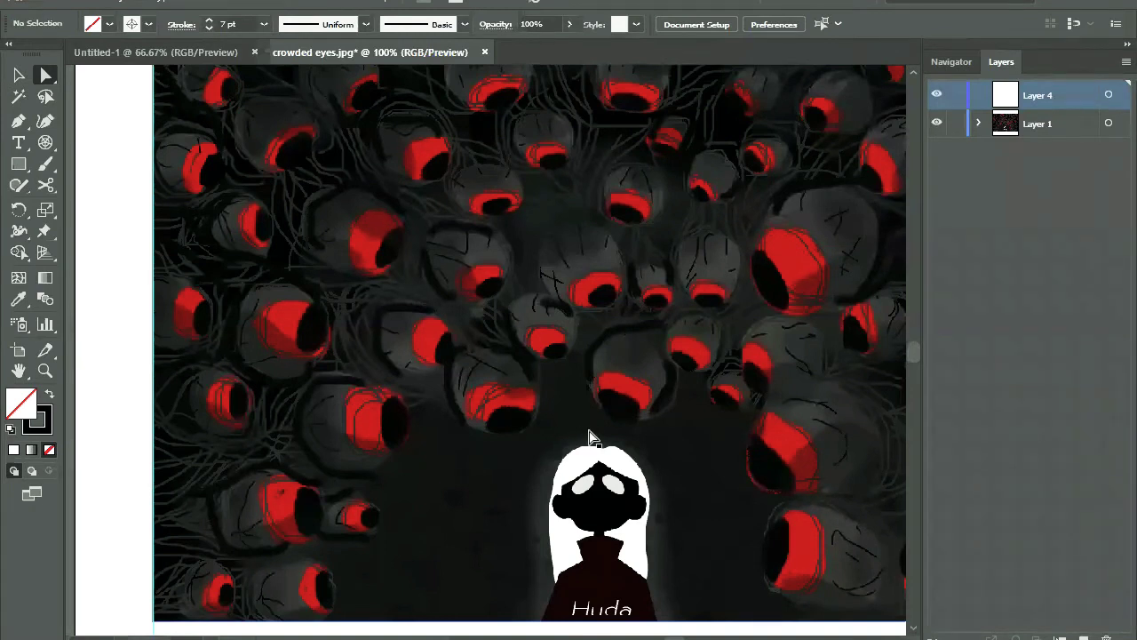
scroll(601, 347, down, 1)
scroll(680, 340, up, 1)
Select the eyes image and hide its layer, Layer 1, leaving the blank artboard at 66.67%.
click(558, 382)
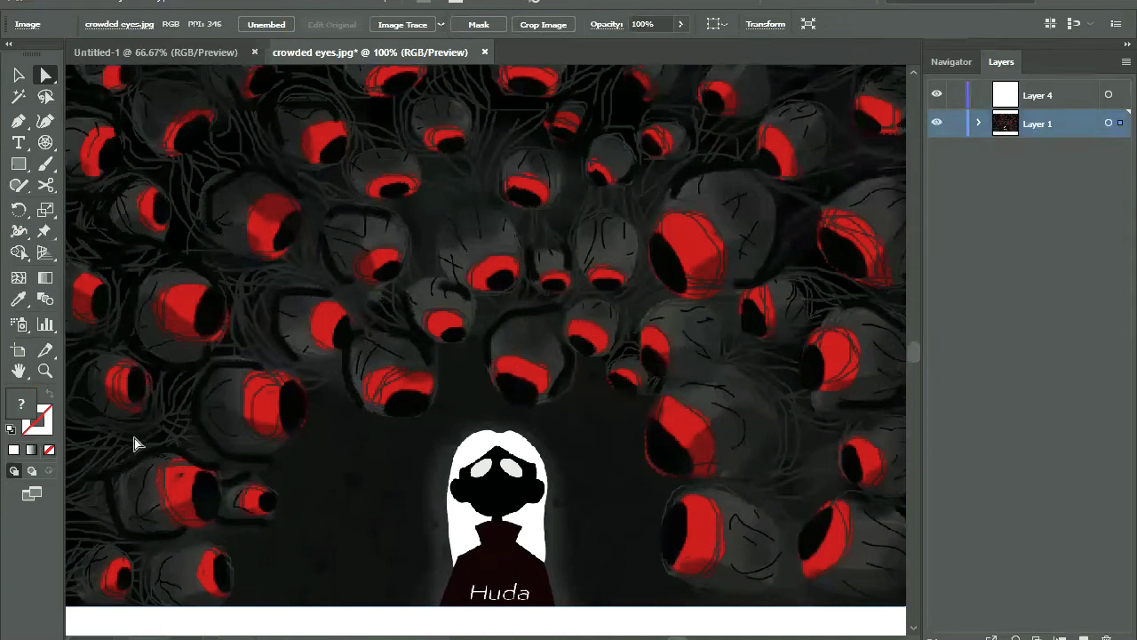
scroll(134, 437, up, 1)
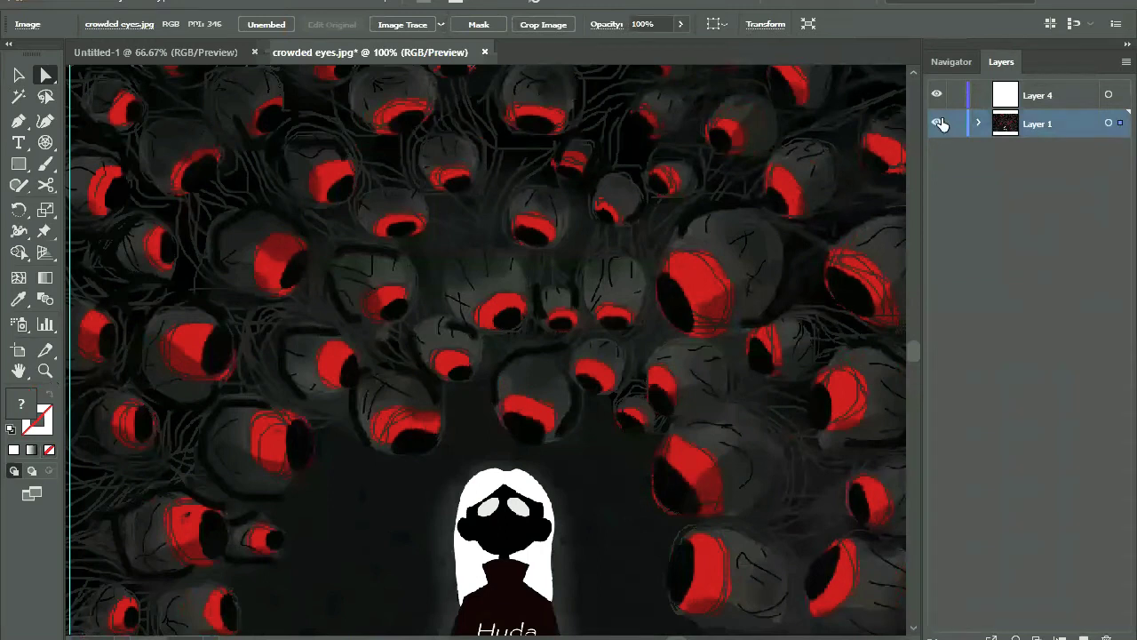
key(ctrl+minus)
key(ctrl+3)
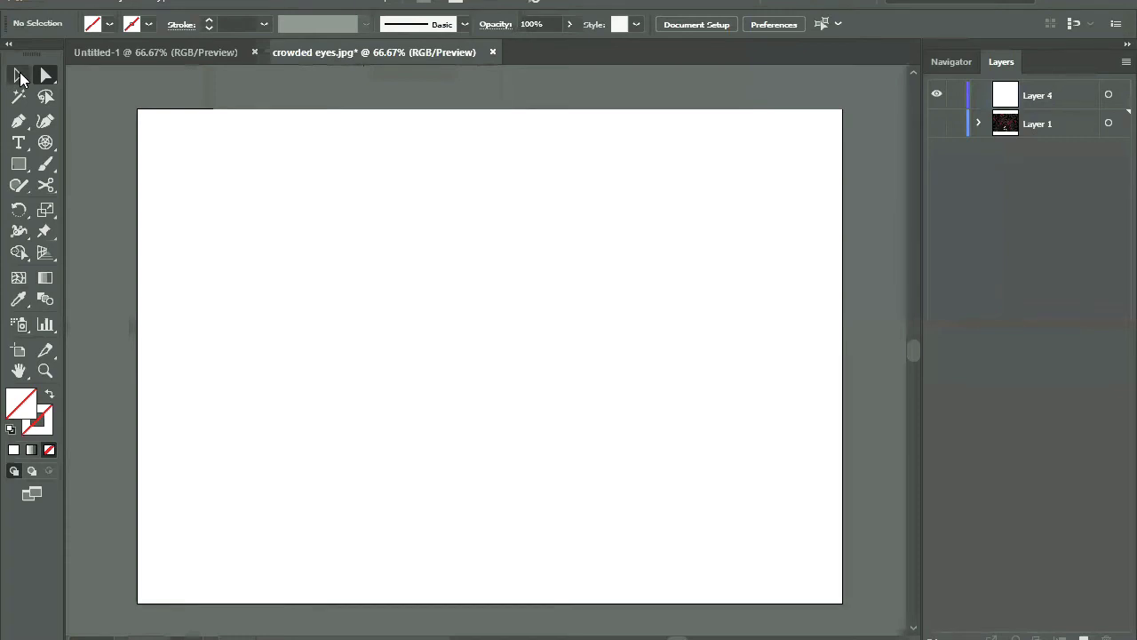
Draw a rectangle in the upper-left part of the artboard on Layer 4 and fill it black.
click(19, 77)
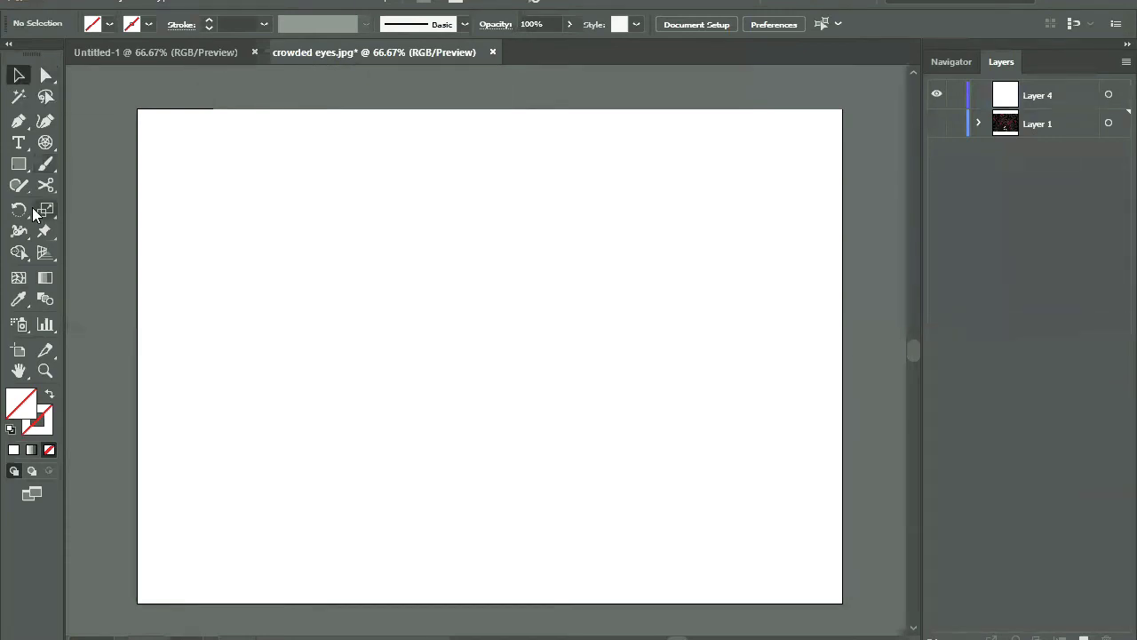
key(m)
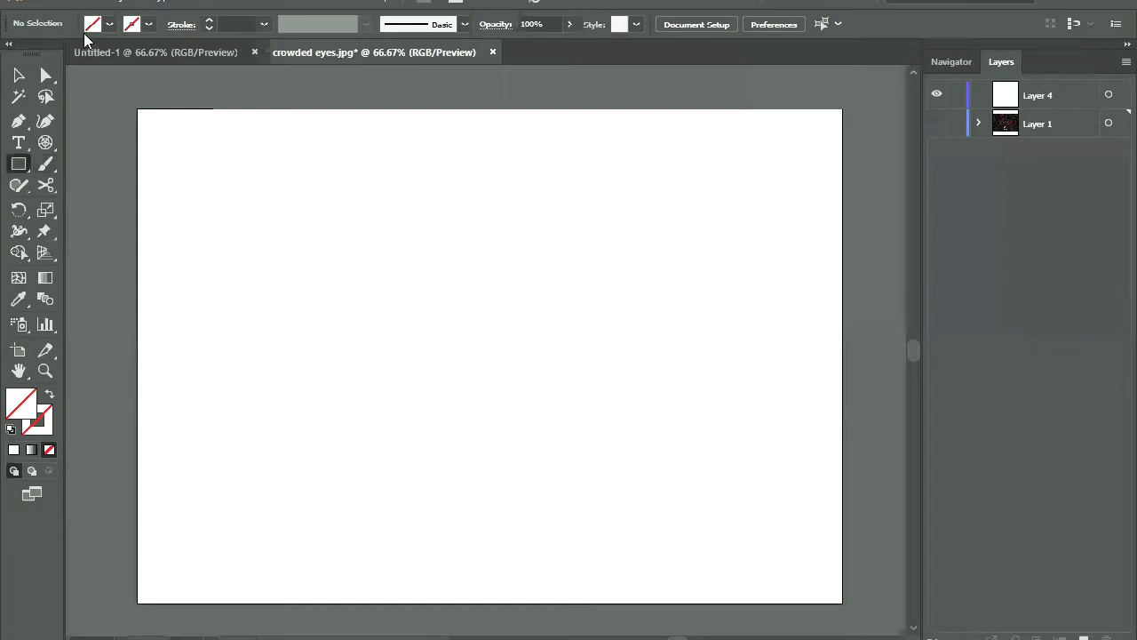
drag(224, 206, 464, 404)
click(19, 78)
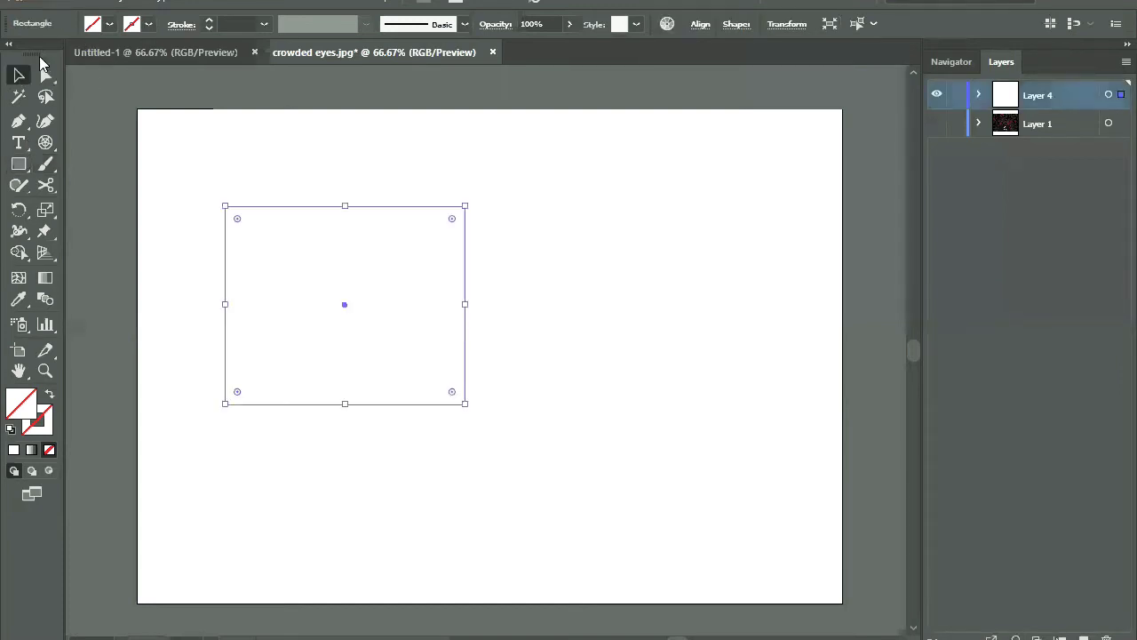
click(28, 55)
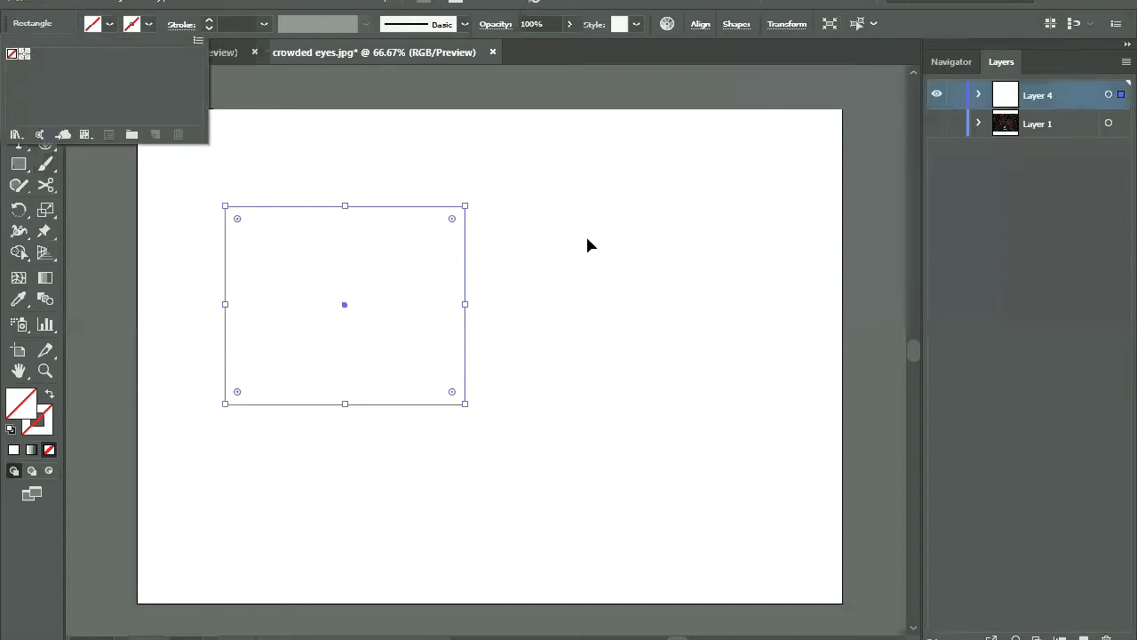
click(721, 245)
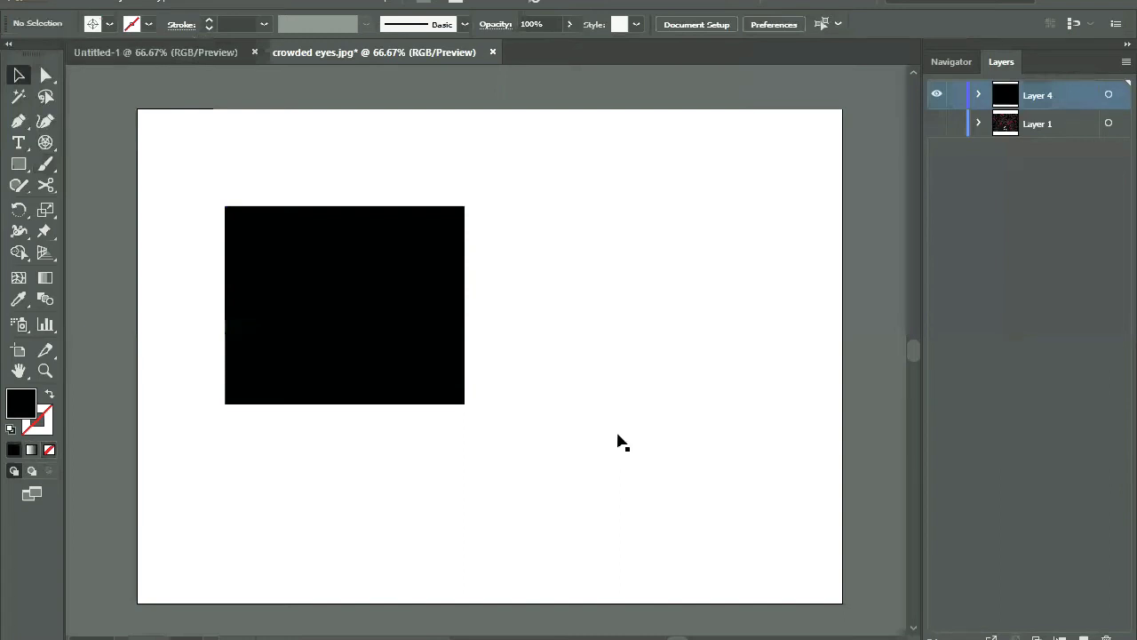
Try selecting the black rectangle as a whole and by its upper-right anchor with Direct Selection, and delete it.
key(ctrl+a)
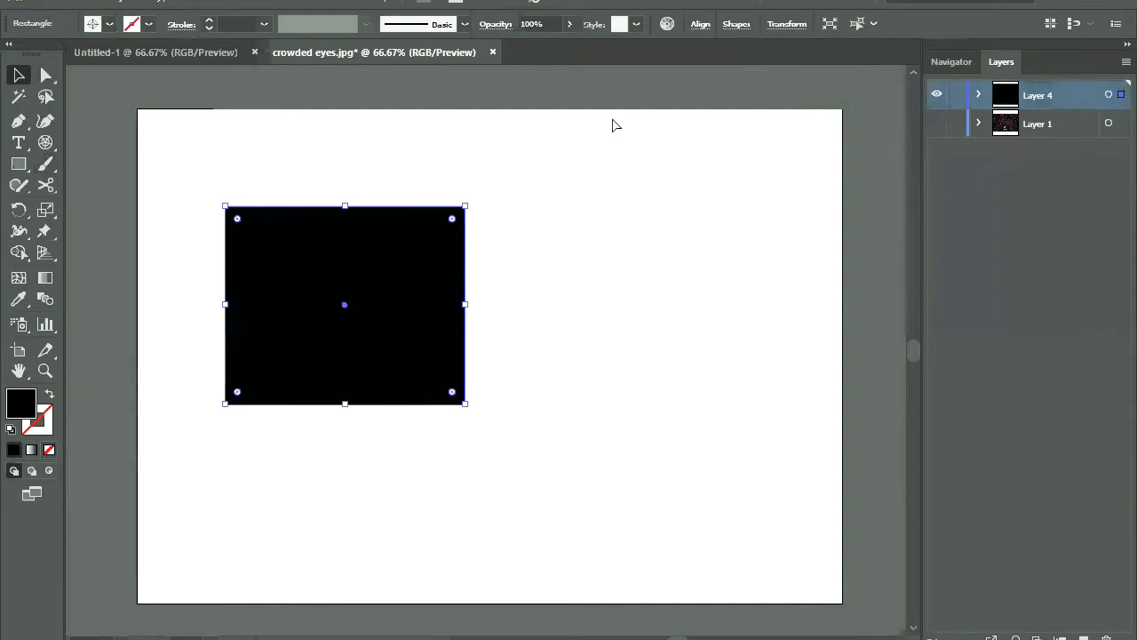
key(a)
key(ctrl+shift+a)
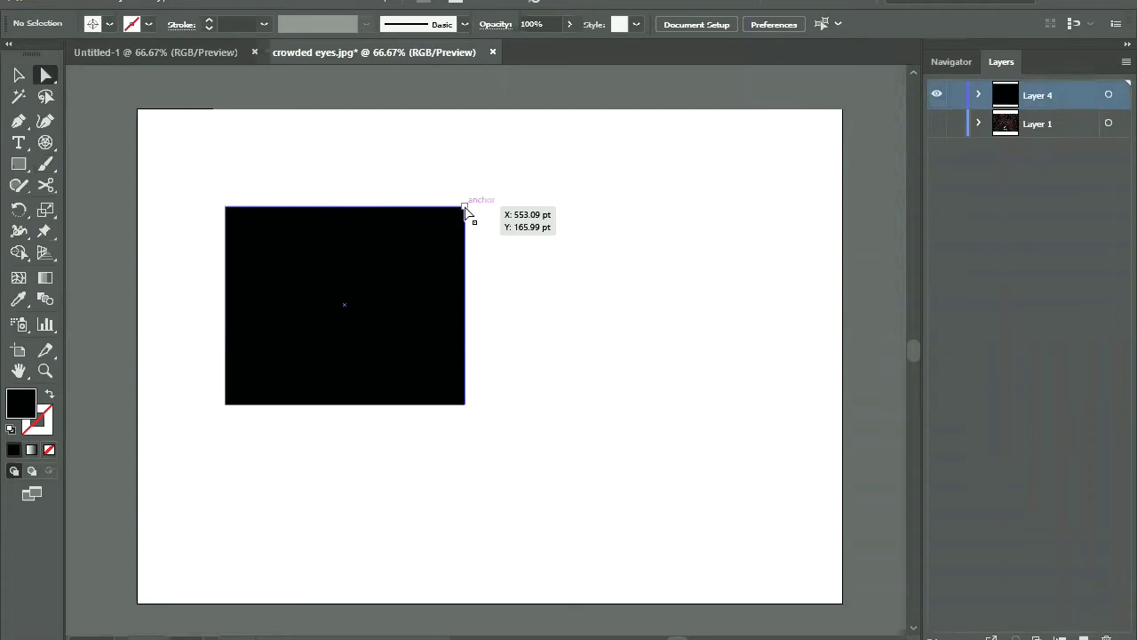
click(464, 207)
click(411, 173)
click(412, 271)
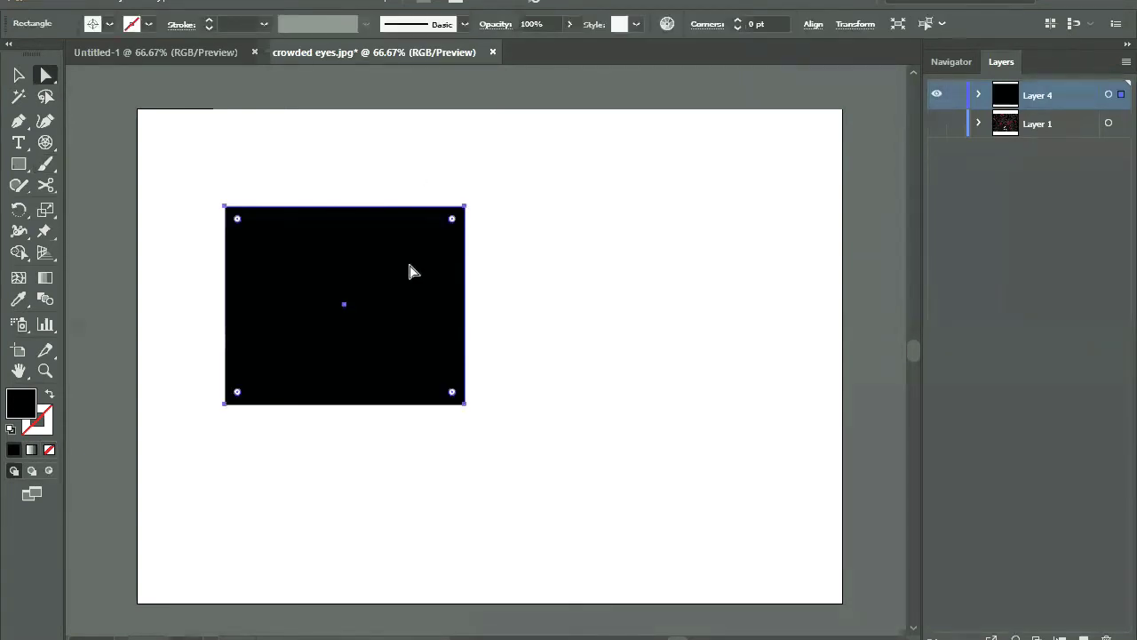
key(Delete)
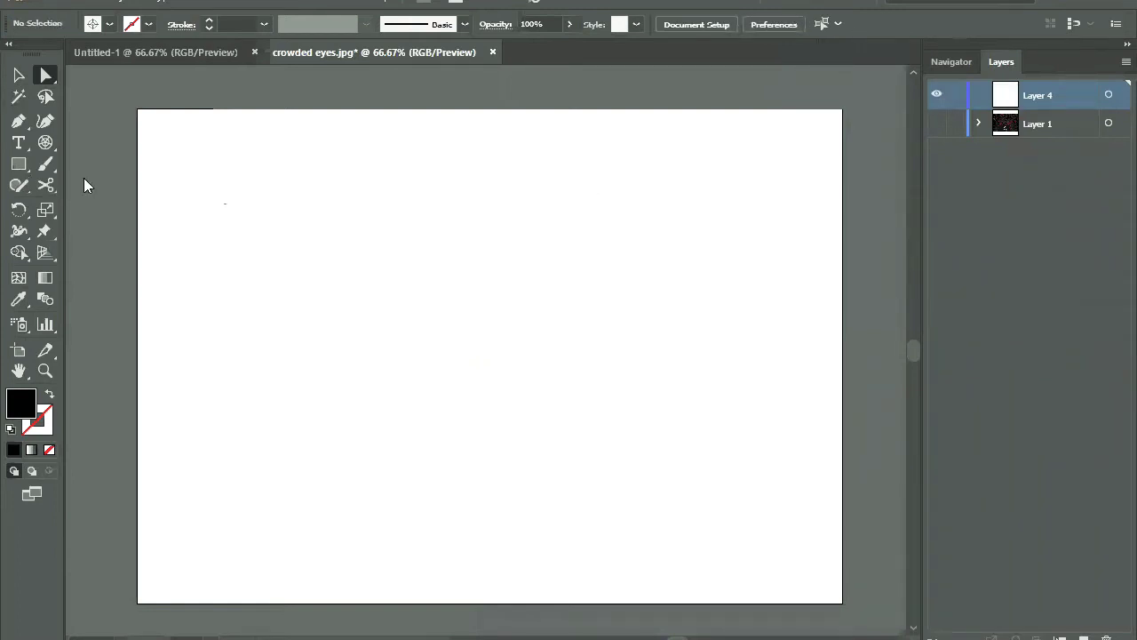
Draw a short vertical line in the artboard's upper right with the Line Segment tool and give it a black 10 pt stroke tapered at both ends.
key(b)
key(backslash)
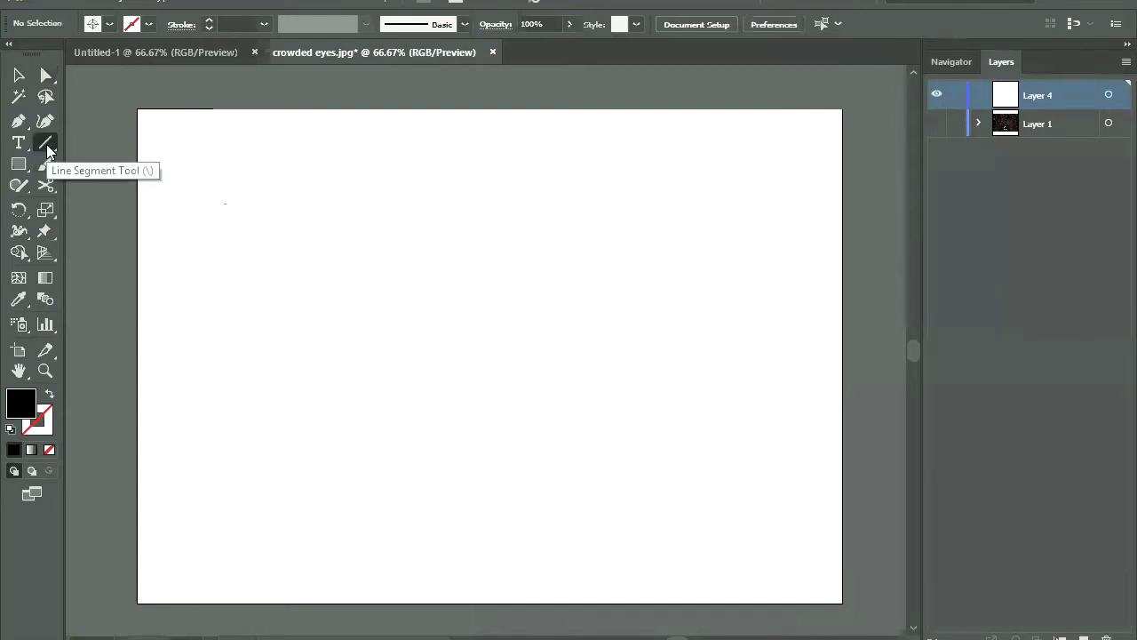
click(48, 148)
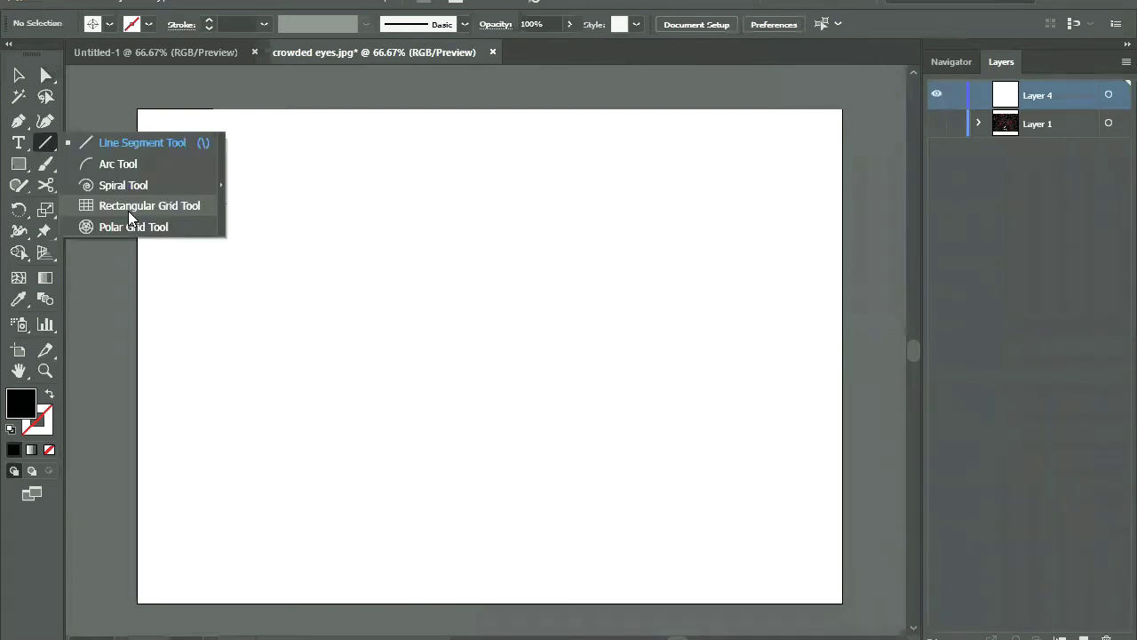
click(133, 143)
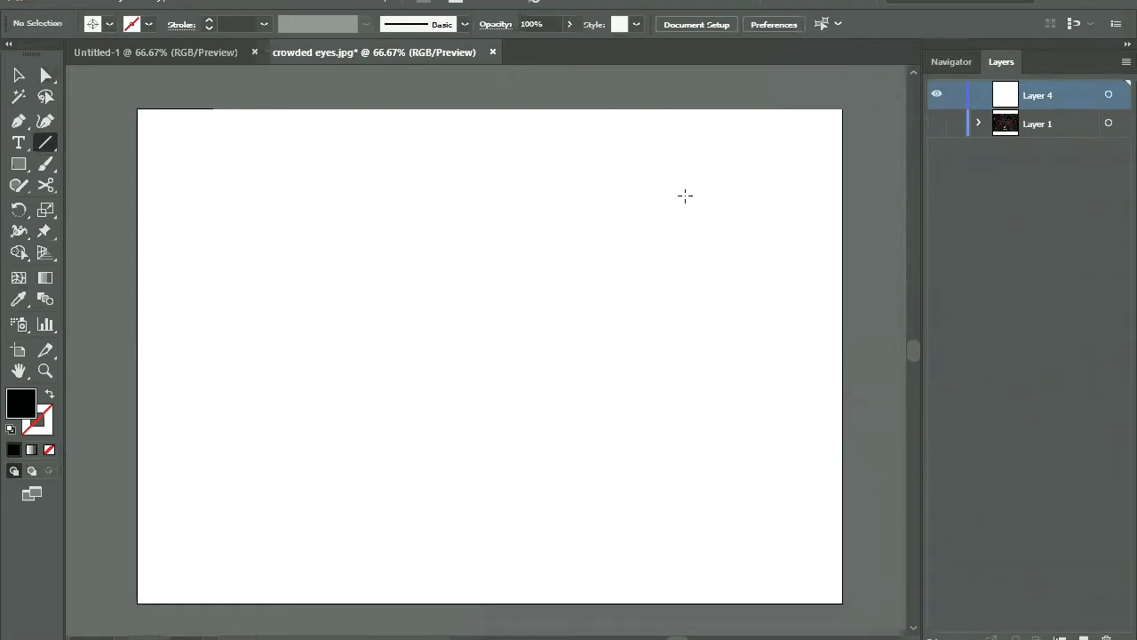
drag(665, 204, 223, 199)
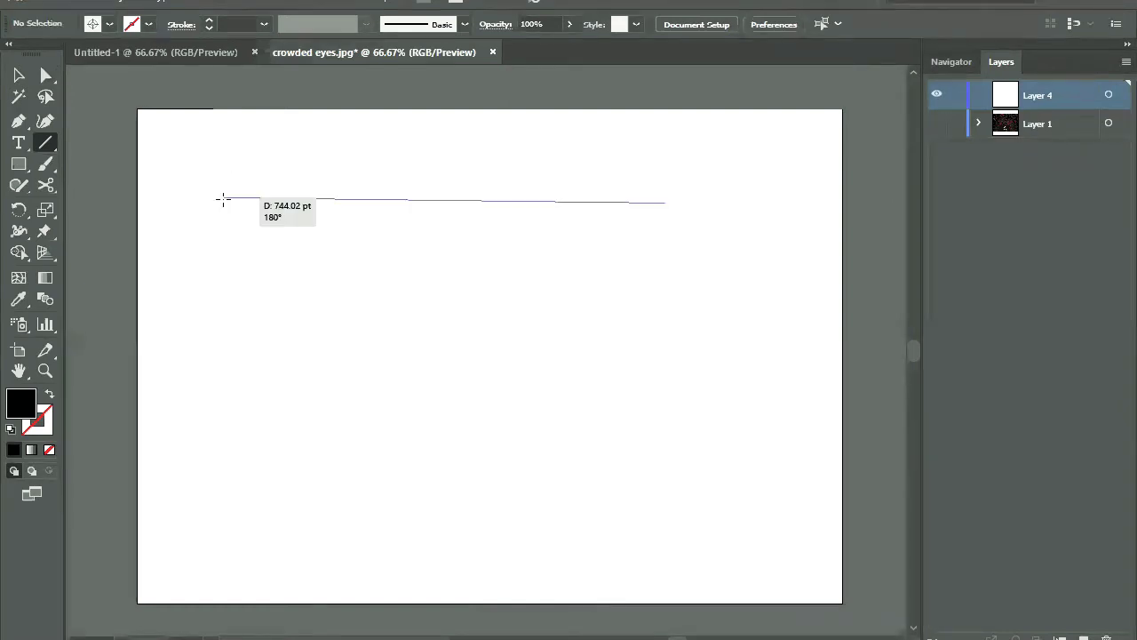
drag(301, 414, 440, 327)
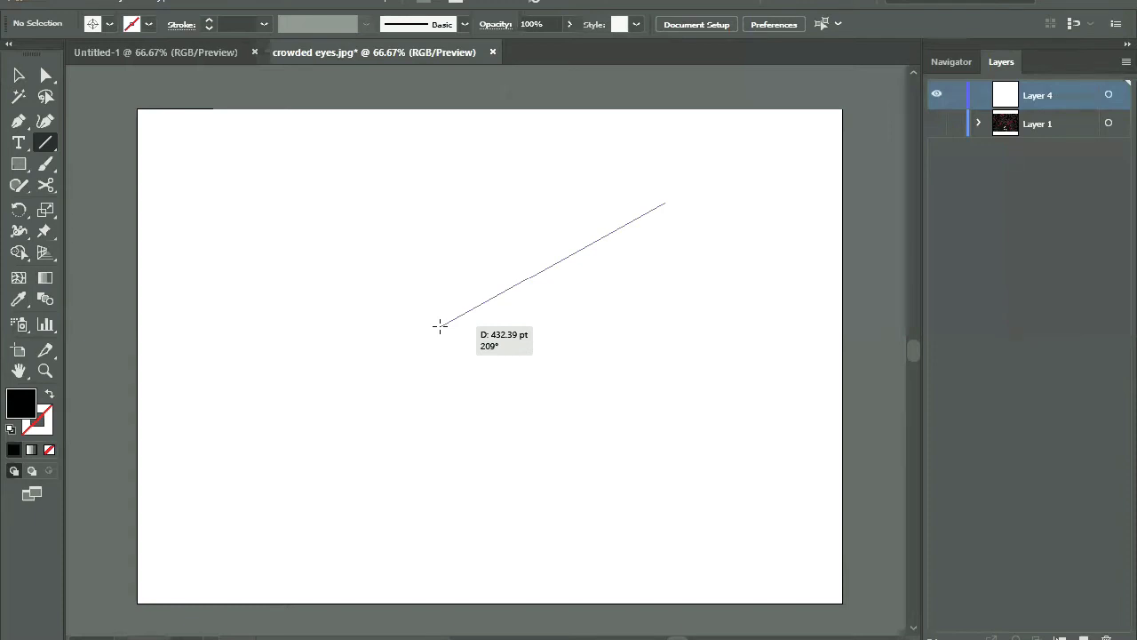
drag(441, 325, 442, 326)
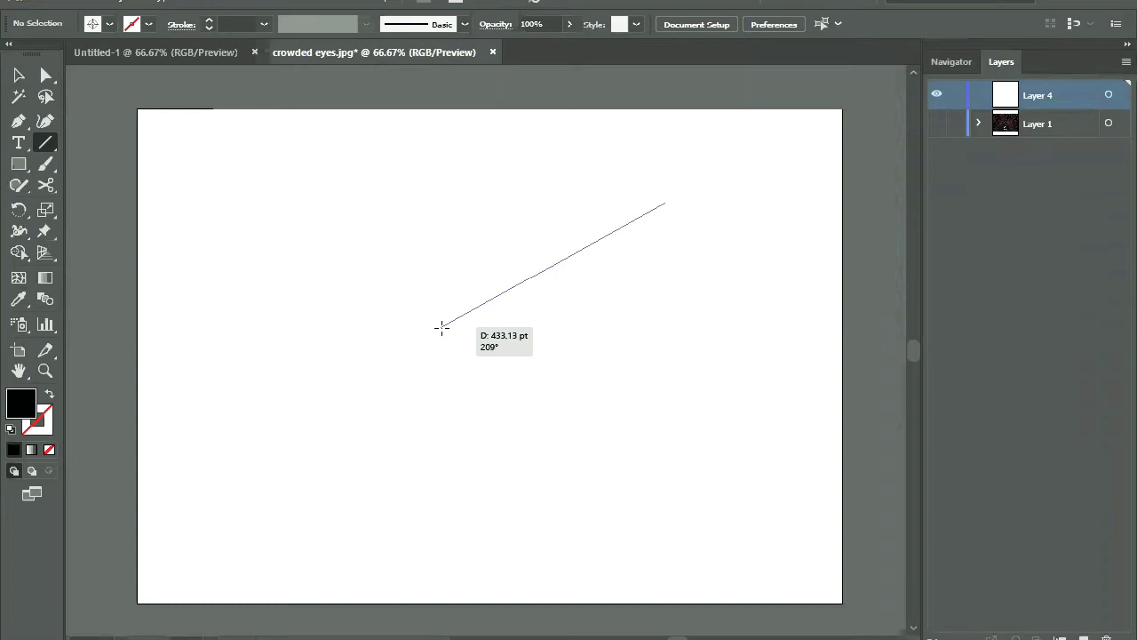
drag(454, 377, 447, 376)
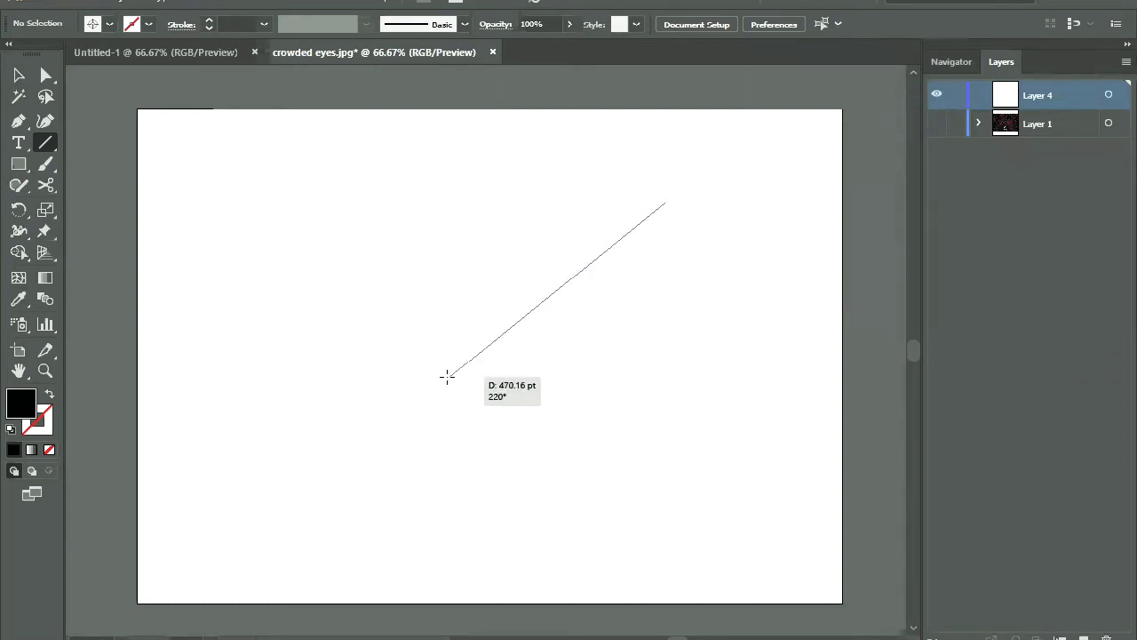
drag(447, 376, 665, 128)
drag(765, 176, 660, 306)
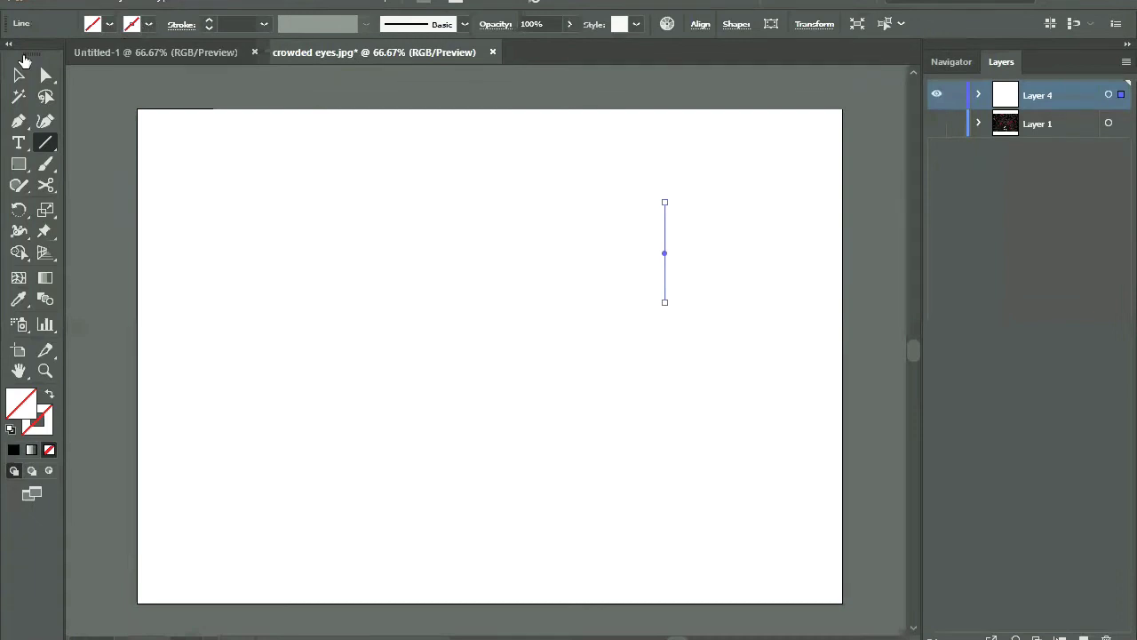
click(129, 25)
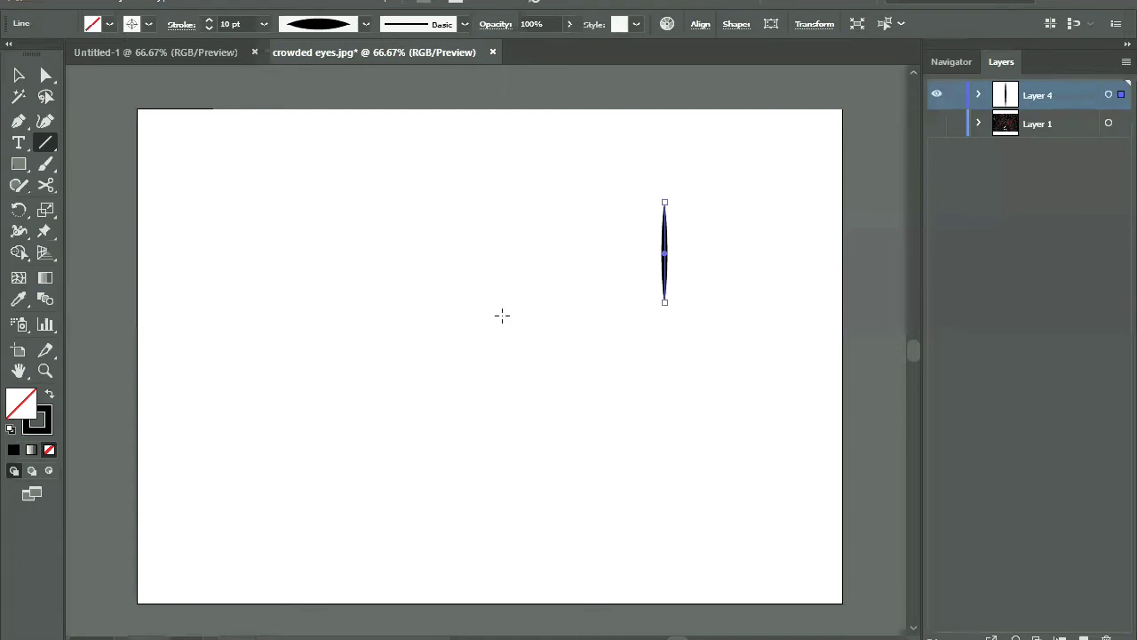
Draw two diagonal lines across the middle, giving the lower one a 60 pt stroke with the one-sided arched width profile.
drag(284, 442, 557, 262)
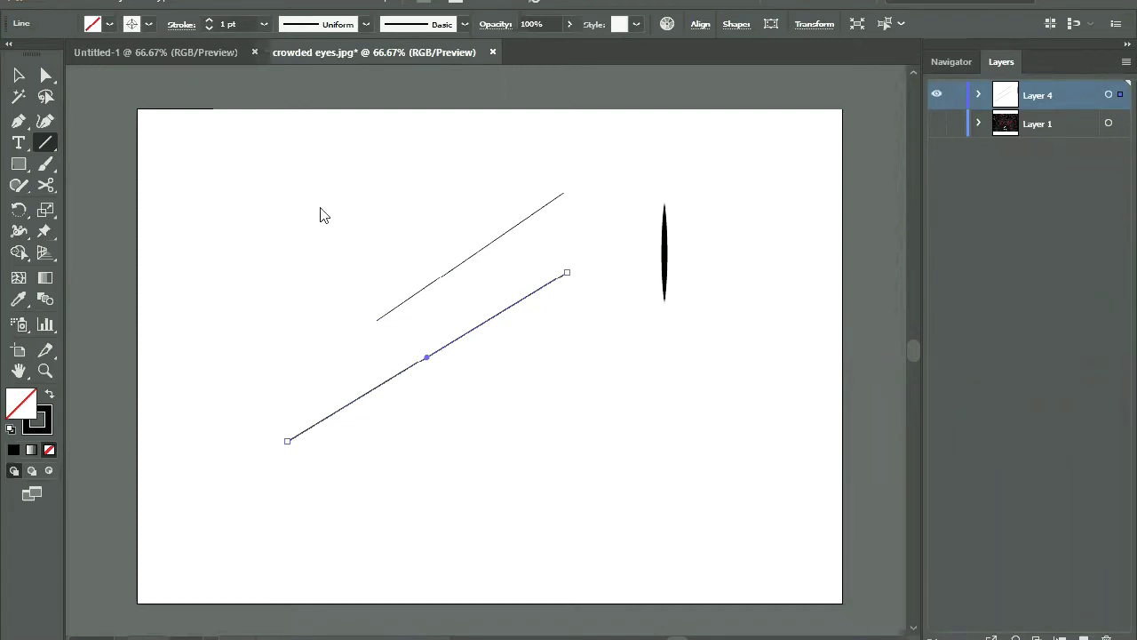
click(365, 24)
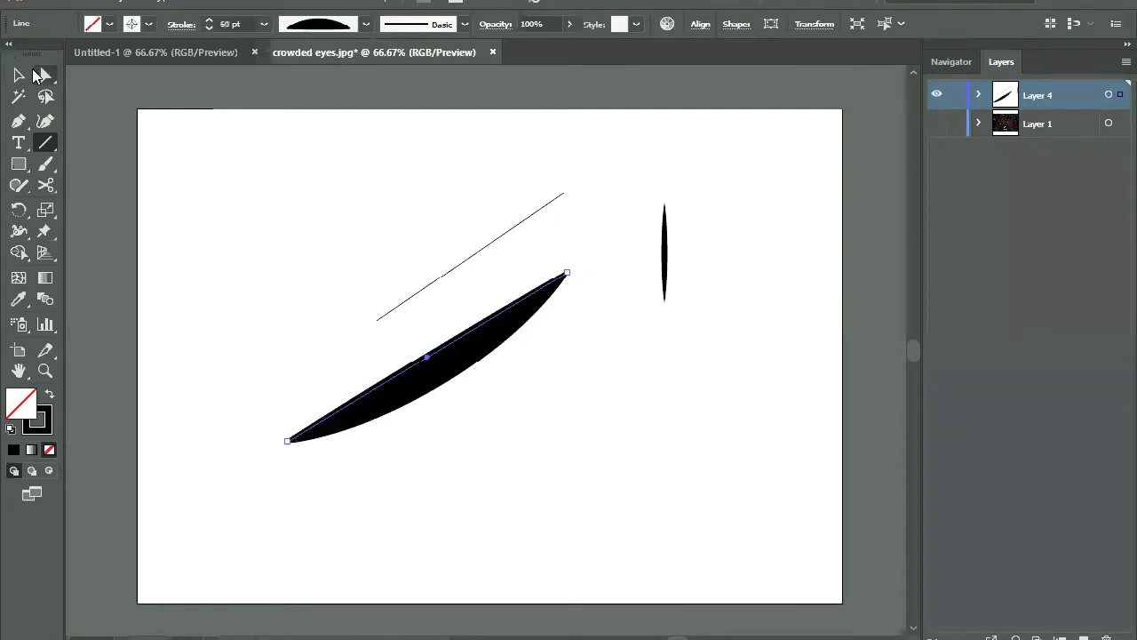
key(v)
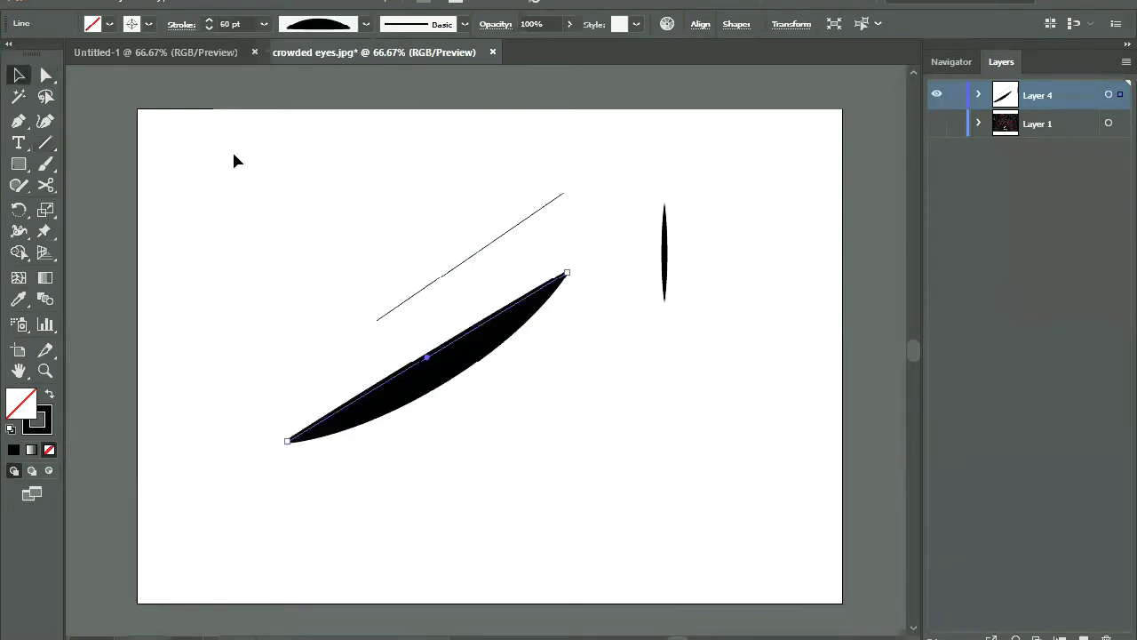
click(234, 160)
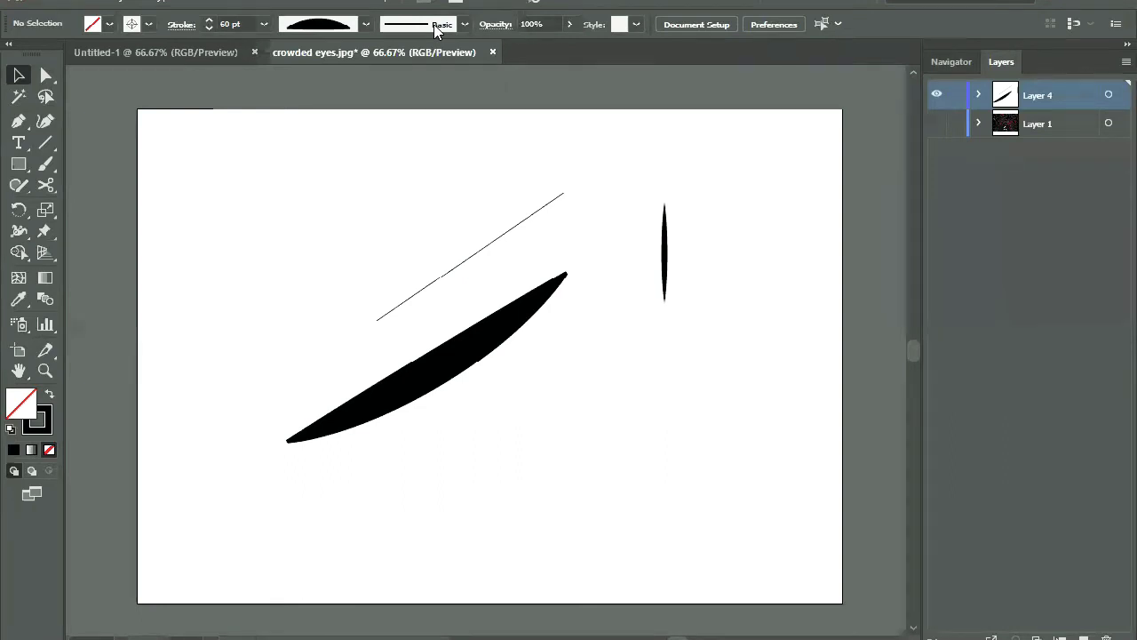
Select all three practice lines on Layer 4 and delete them.
key(a)
key(ctrl+a)
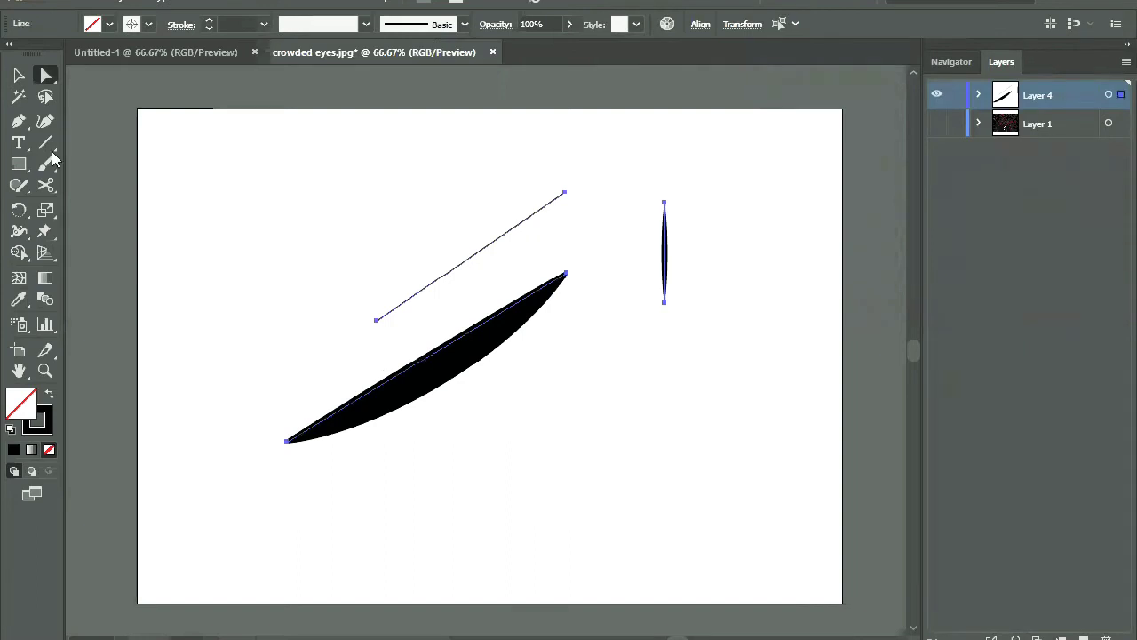
key(Delete)
Draw a slightly tilted line with a uniform 60 pt stroke across the upper part of the artboard, trying different angles before placing its end.
key(backslash)
drag(667, 203, 526, 318)
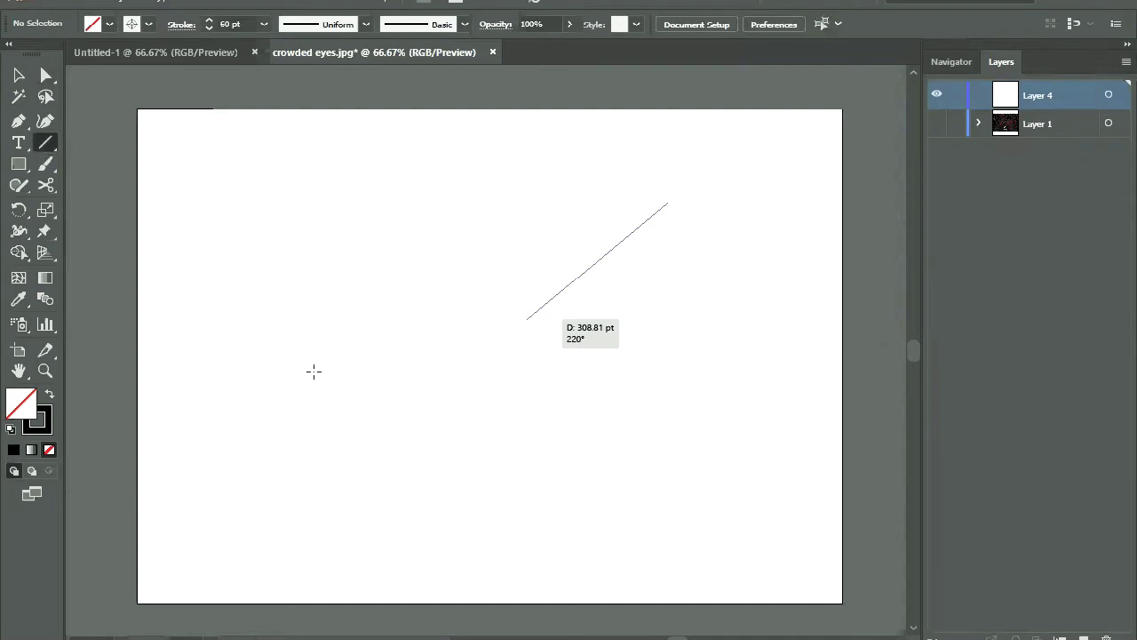
drag(526, 318, 314, 371)
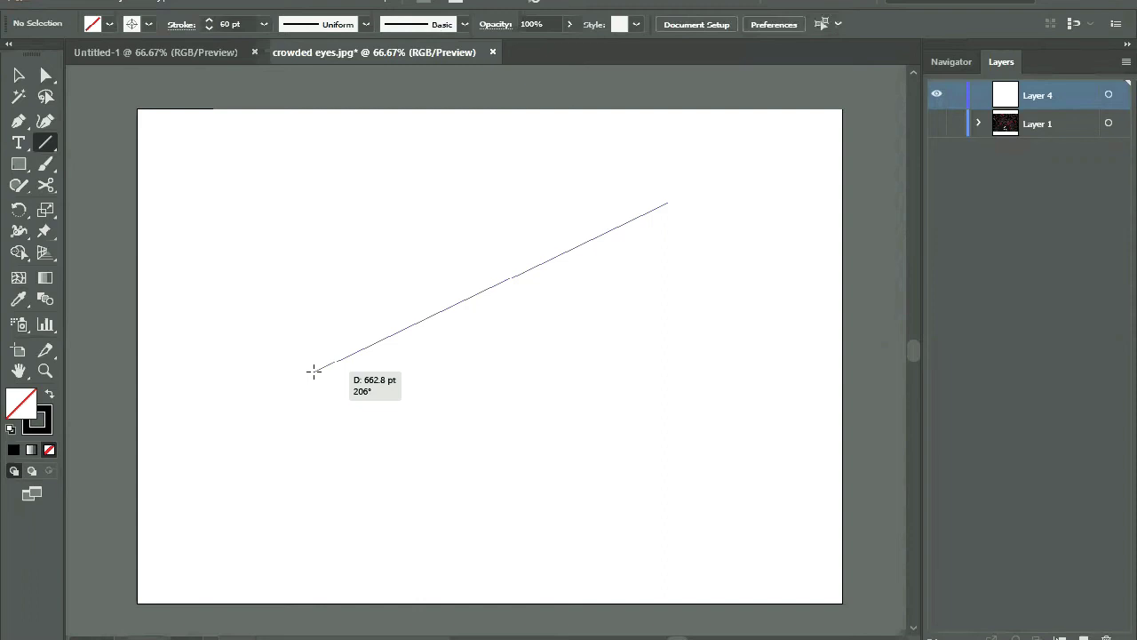
drag(314, 371, 408, 189)
mouse_move(342, 224)
mouse_down()
mouse_move(348, 197)
mouse_move(336, 220)
mouse_up()
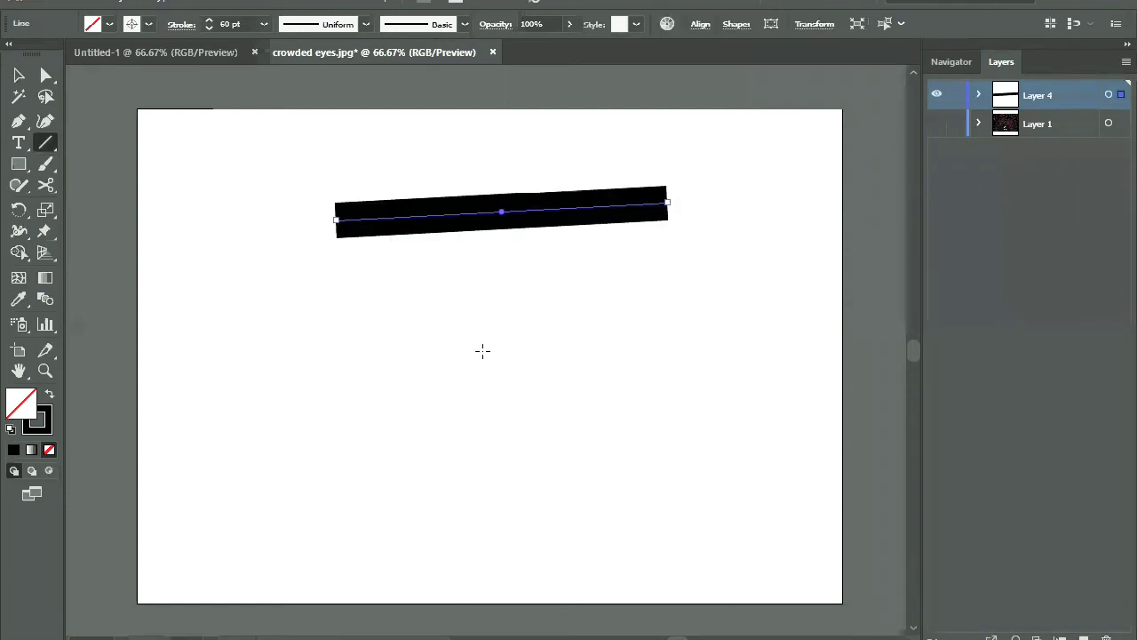
Draw two more near-horizontal 60 pt lines and one diagonal line, and delete all the thick lines from the artboard.
drag(483, 350, 201, 356)
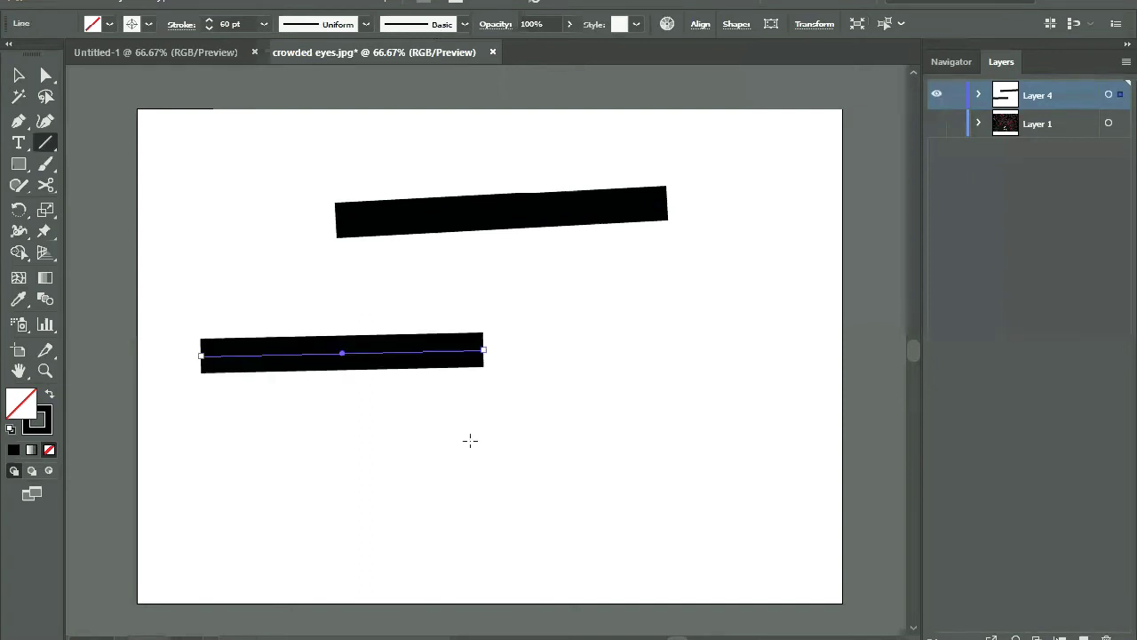
drag(802, 434, 277, 439)
drag(532, 437, 342, 437)
key(alt)
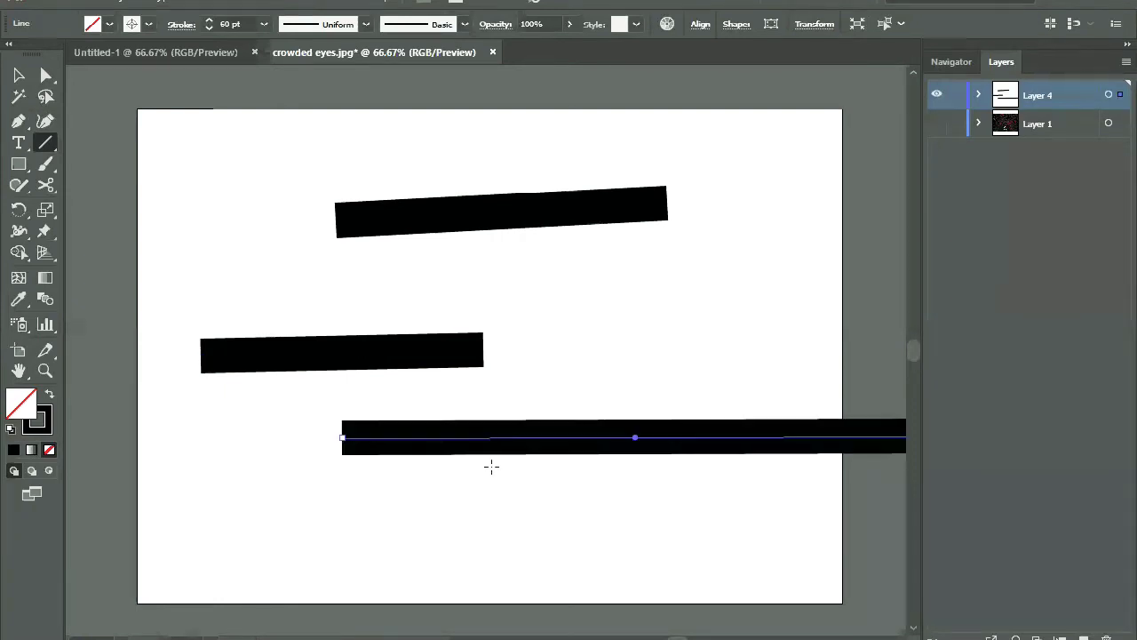
drag(489, 442, 780, 189)
drag(154, 125, 803, 568)
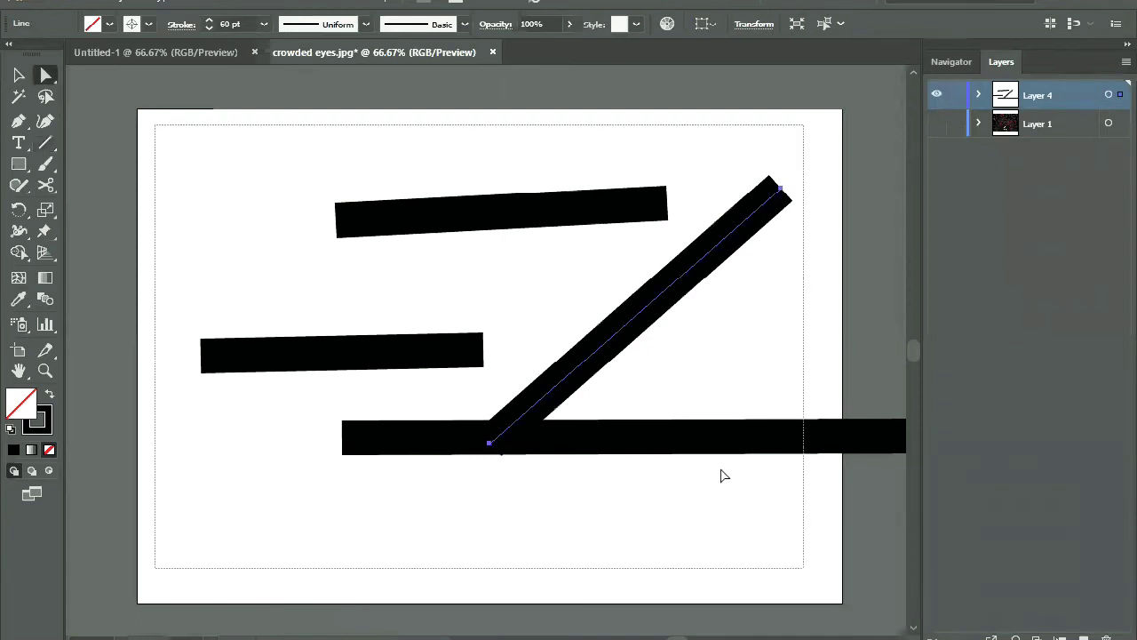
key(Delete)
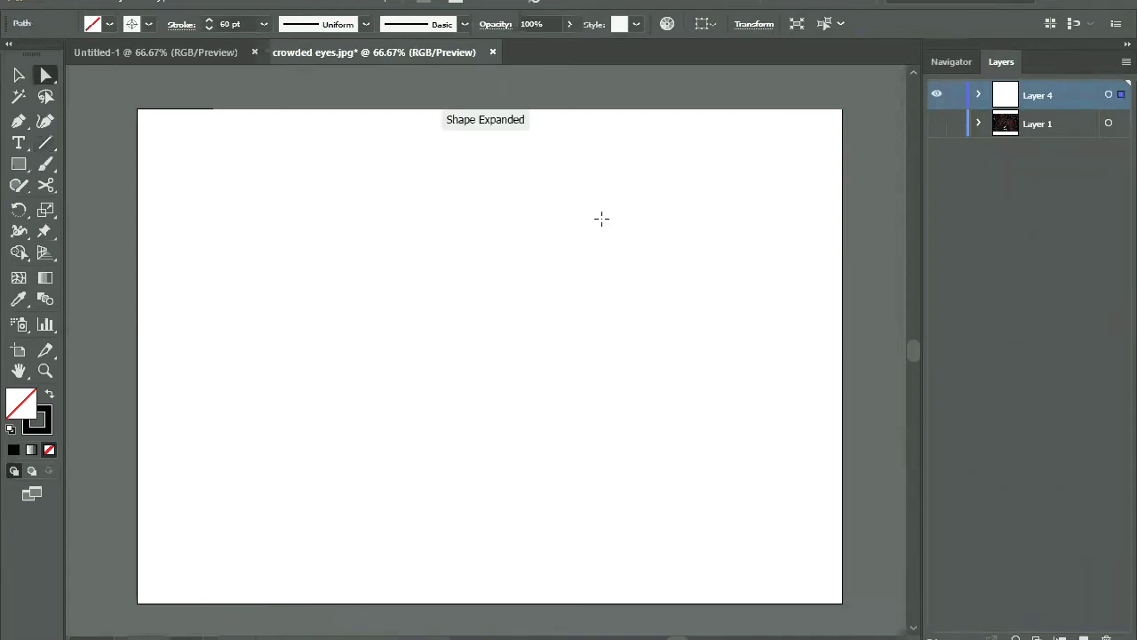
Try swinging a line from a point in the upper right with its angle constrained to horizontal, vertical and 45° directions.
key(backslash)
drag(605, 222, 362, 396)
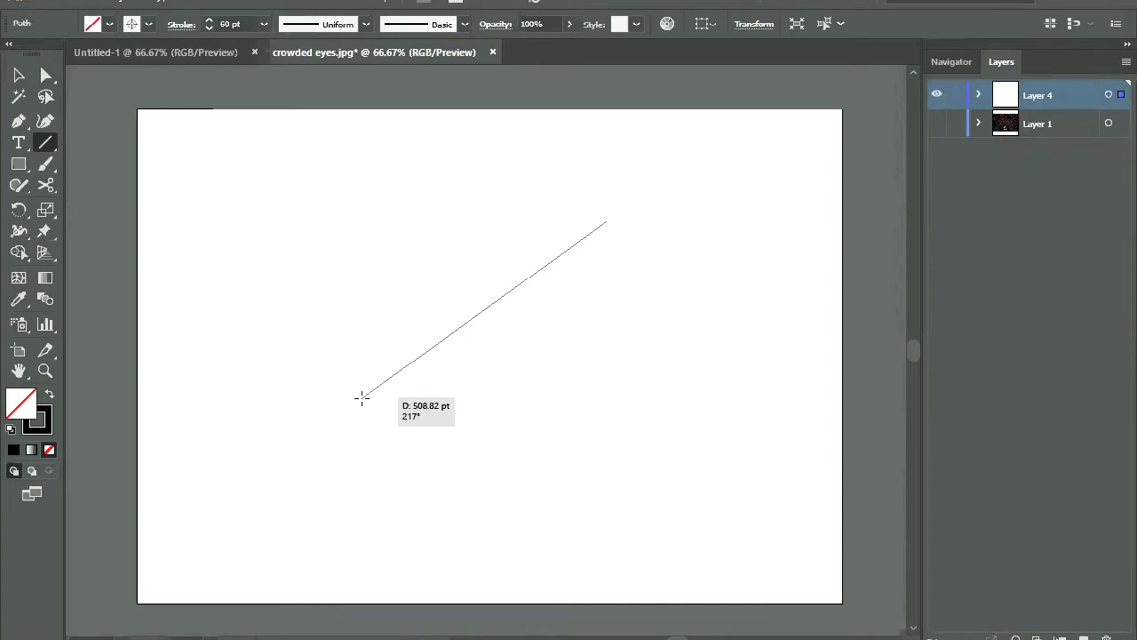
drag(462, 402, 566, 393)
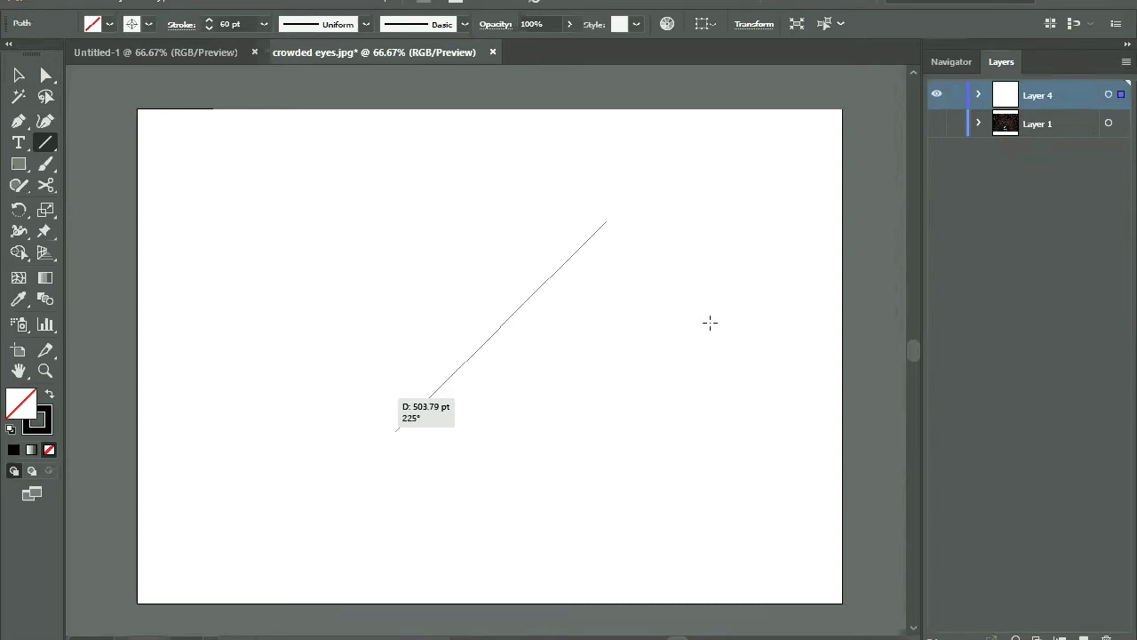
drag(782, 325, 667, 151)
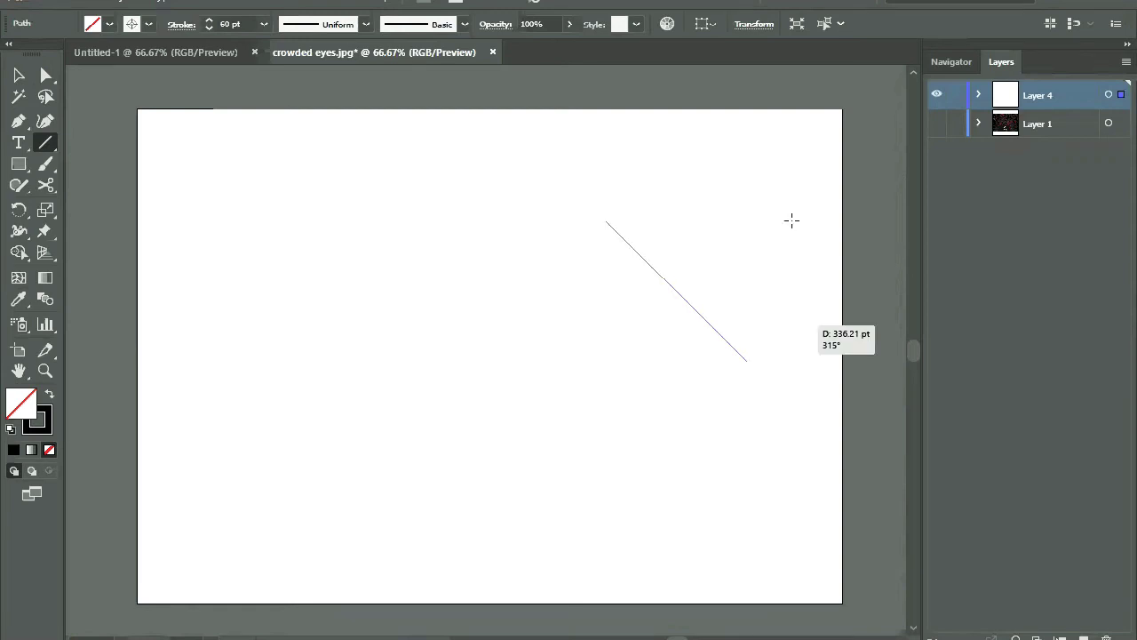
drag(800, 220, 626, 132)
drag(532, 220, 532, 221)
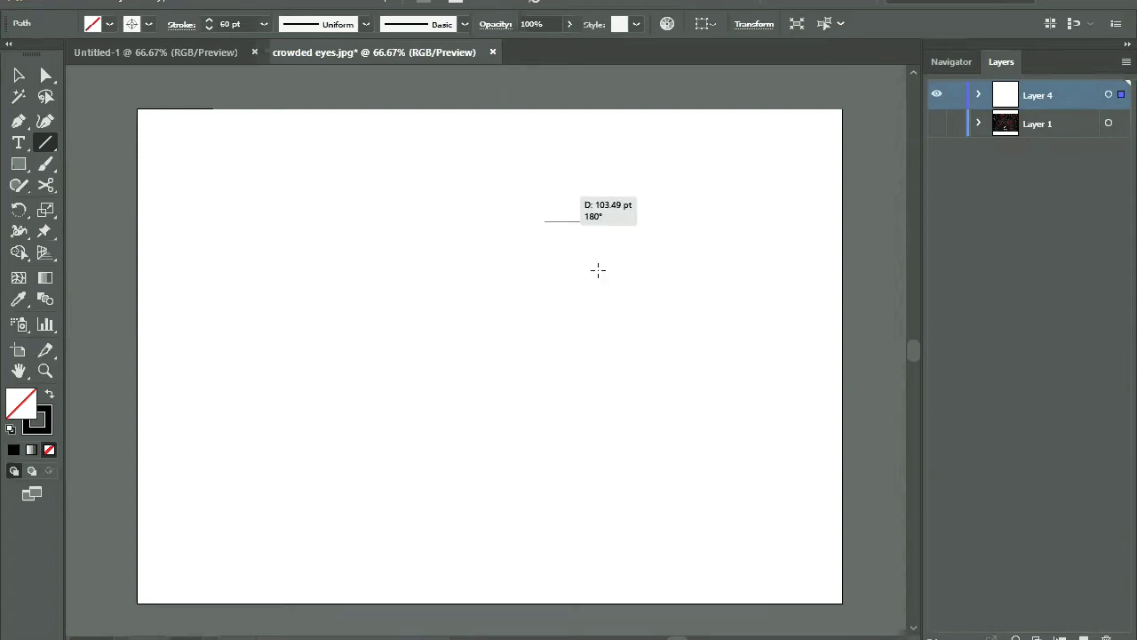
drag(705, 210, 643, 142)
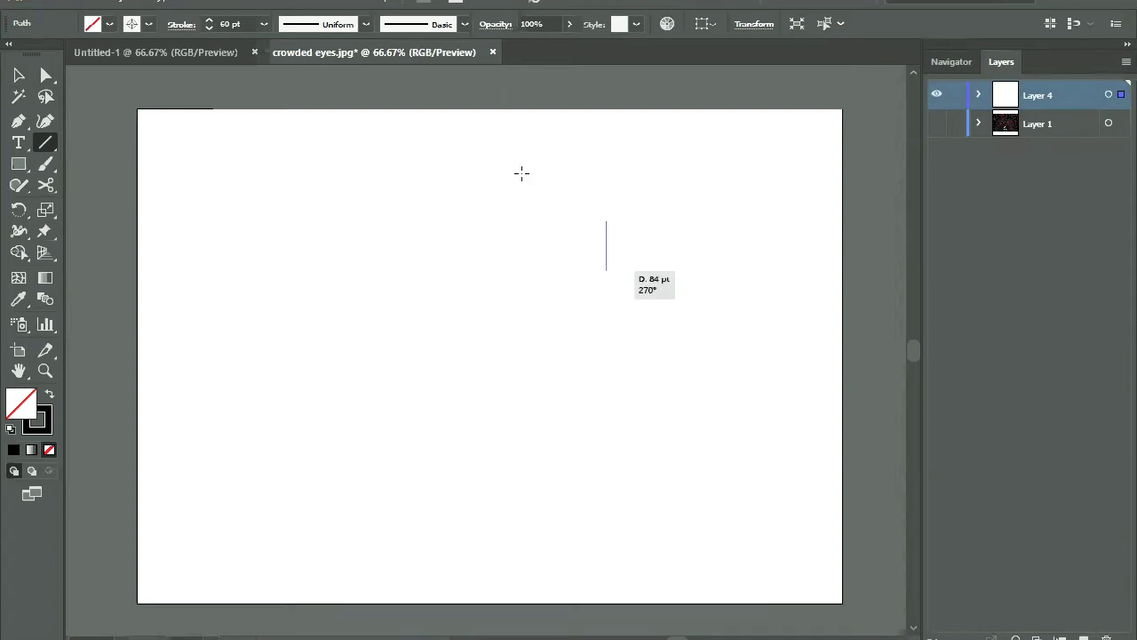
drag(521, 173, 522, 173)
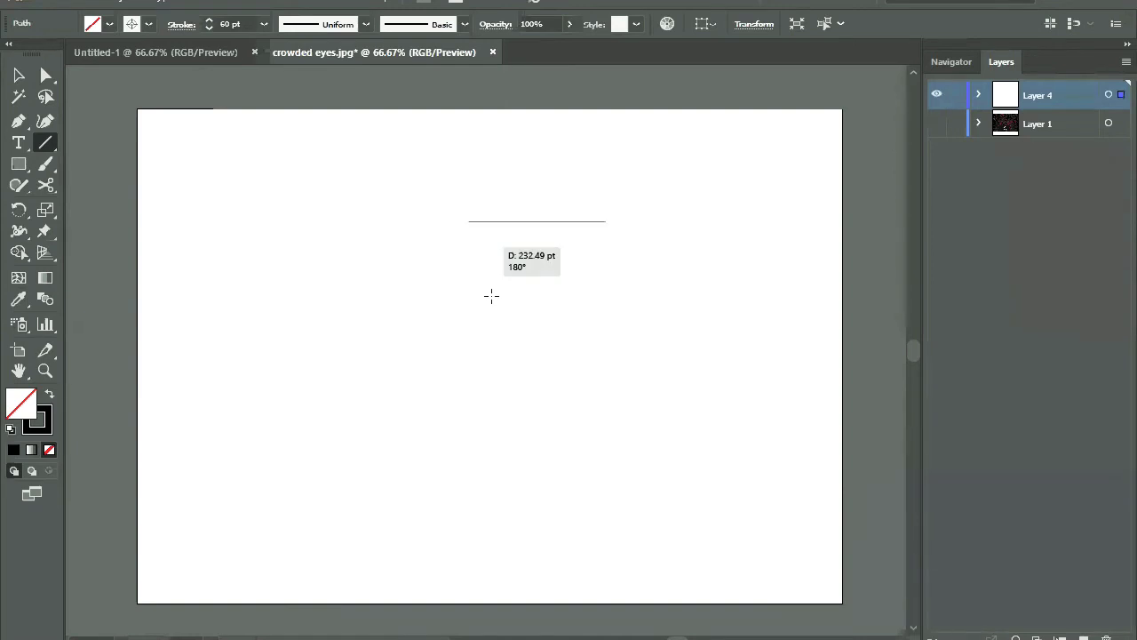
drag(492, 296, 490, 296)
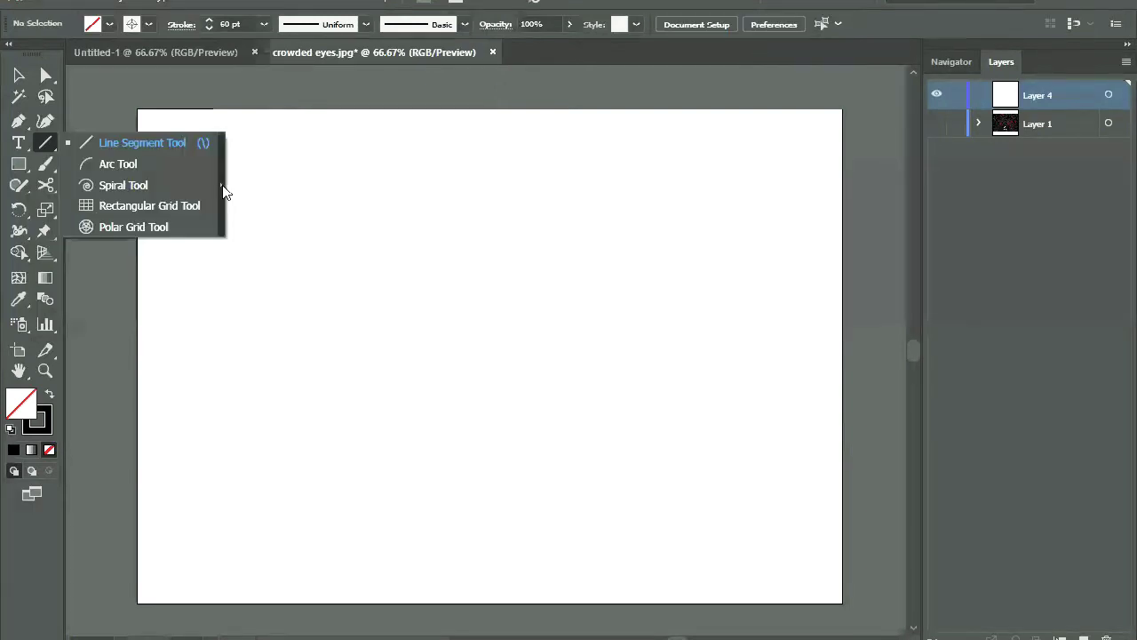
Detach the Line Segment tool group as a floating palette and place it below the layer list.
drag(224, 192, 132, 107)
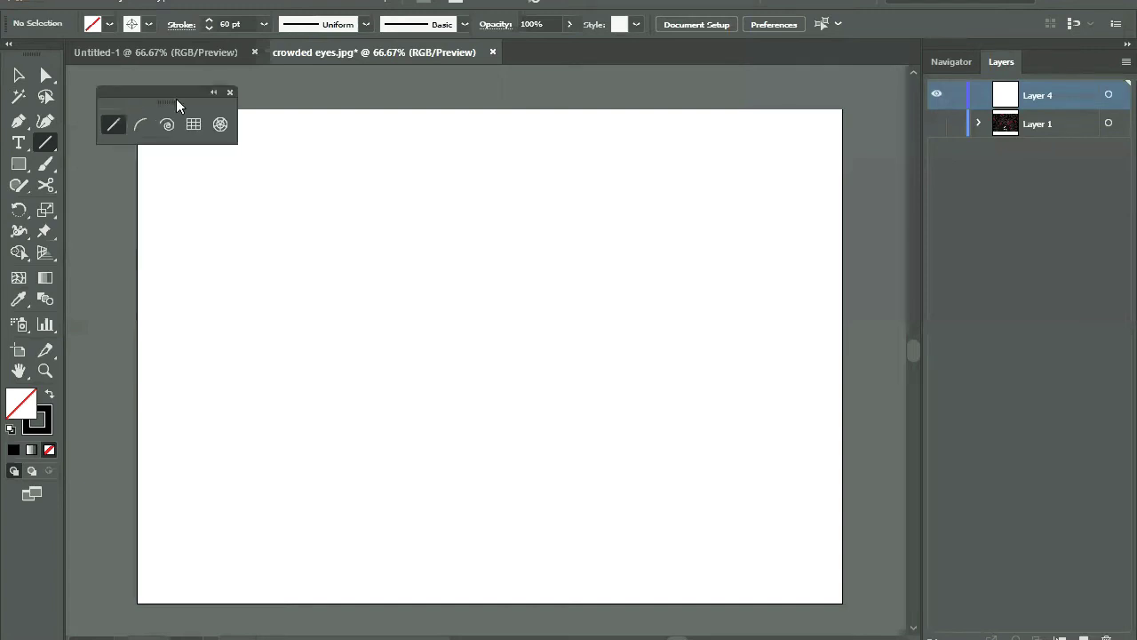
drag(1027, 162, 1028, 174)
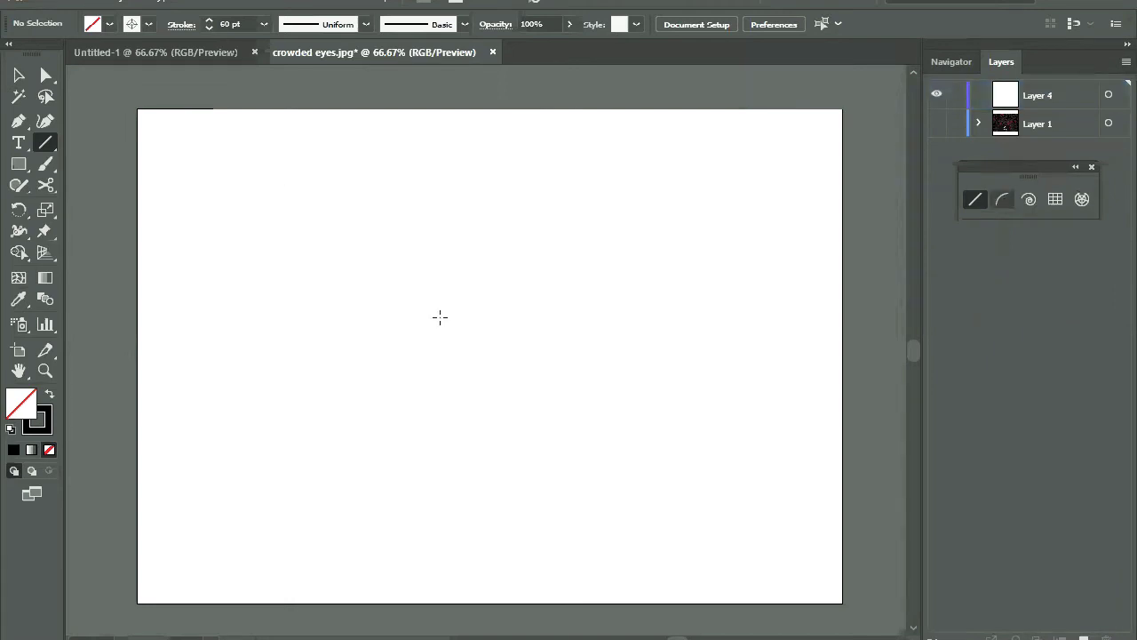
Draw two mirrored arcs with the Arc tool forming a leaf shape about 265 by 246 pt in the upper left, with 10 pt strokes.
key(shift+backslash)
drag(288, 175, 445, 317)
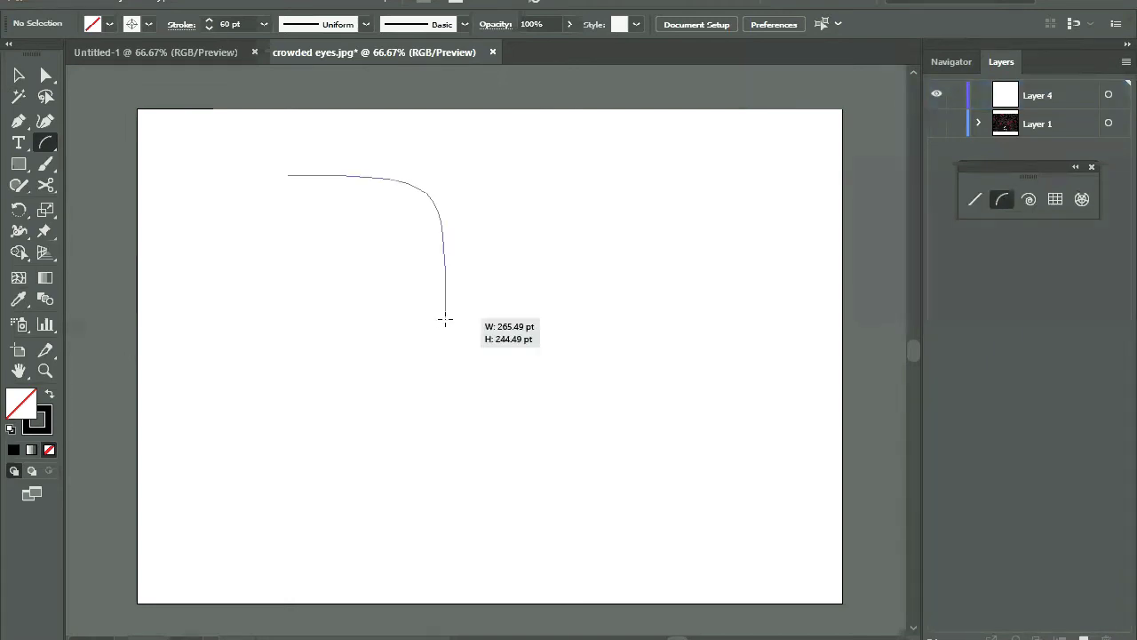
drag(445, 317, 445, 318)
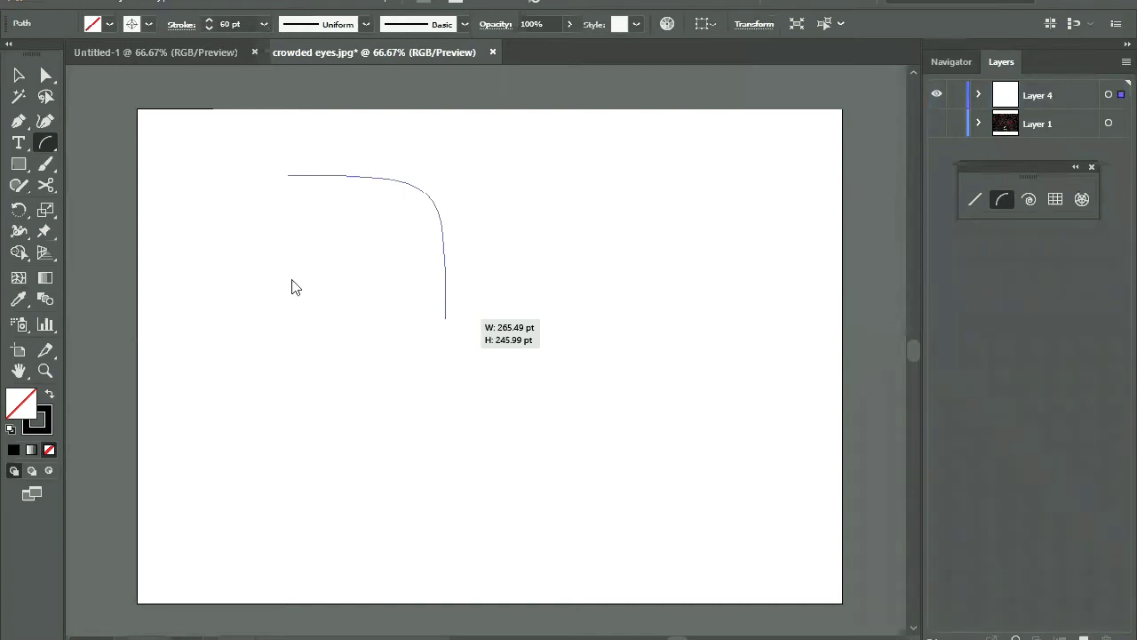
drag(285, 178, 285, 175)
click(46, 74)
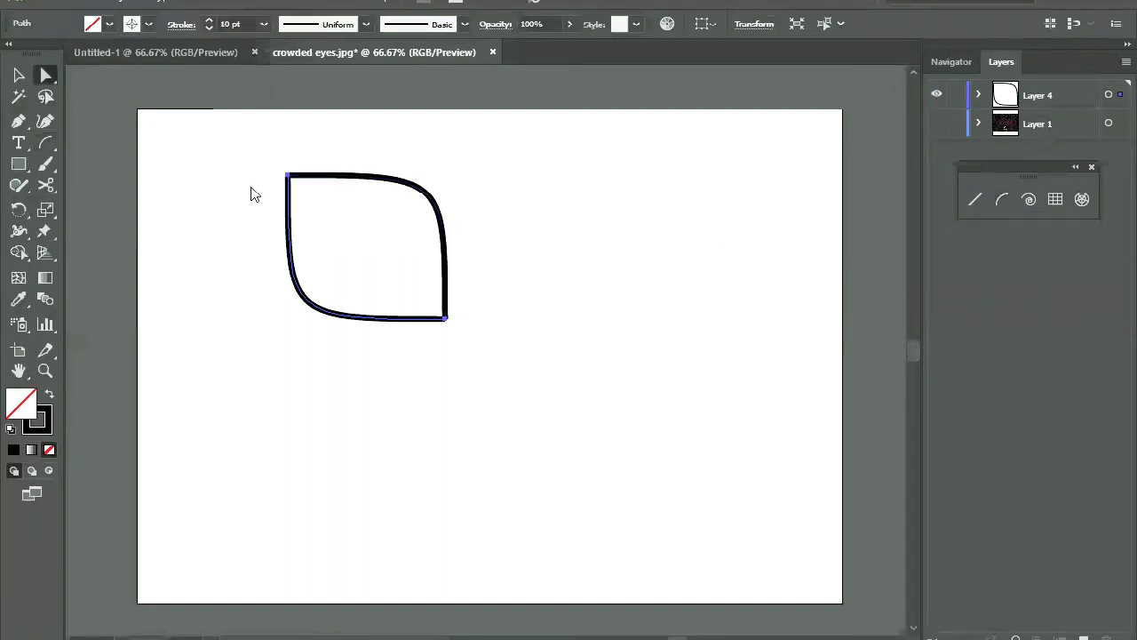
Draw two large 10 pt arcs, one crossing the artboard's upper right edge and one sweeping from the leaf shape down through the centre.
drag(645, 243, 655, 264)
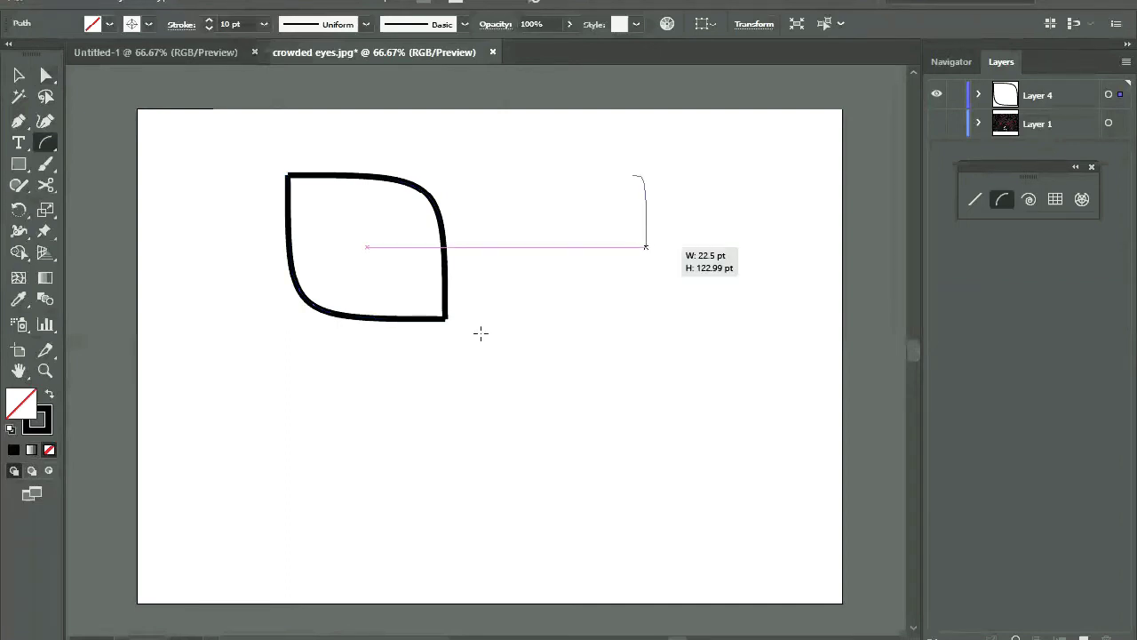
drag(480, 333, 667, 471)
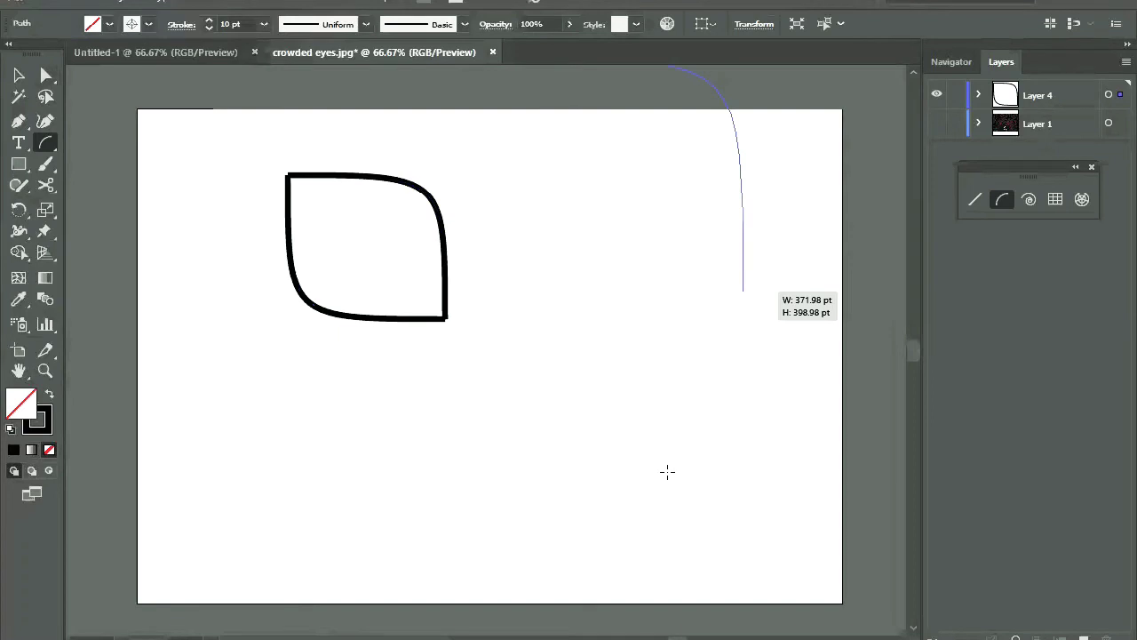
drag(742, 291, 747, 276)
drag(518, 345, 567, 419)
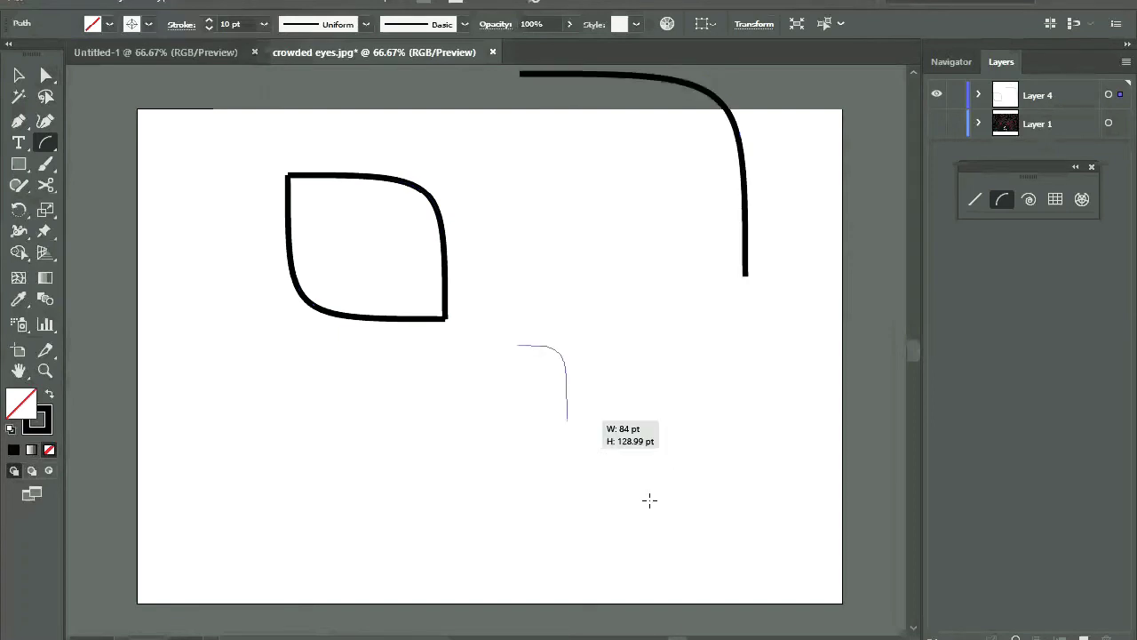
drag(650, 501, 650, 500)
Draw a small arc about 118 by 118 pt below the leaf shape and a wider arc in the lower left of the artboard.
drag(317, 449, 318, 449)
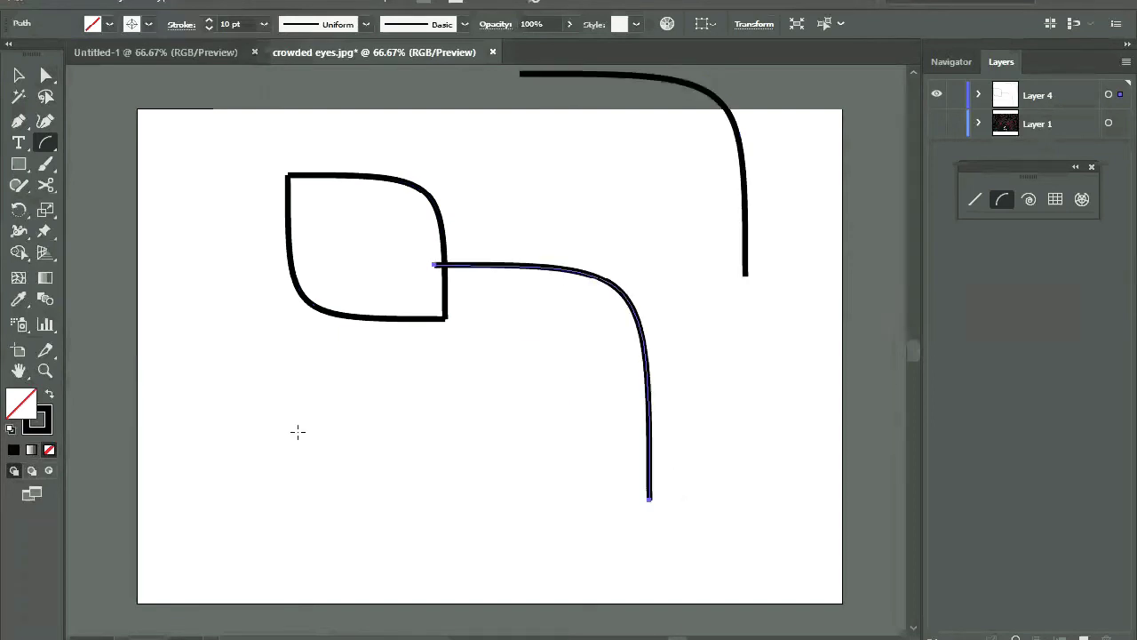
drag(472, 448, 570, 499)
drag(500, 455, 532, 463)
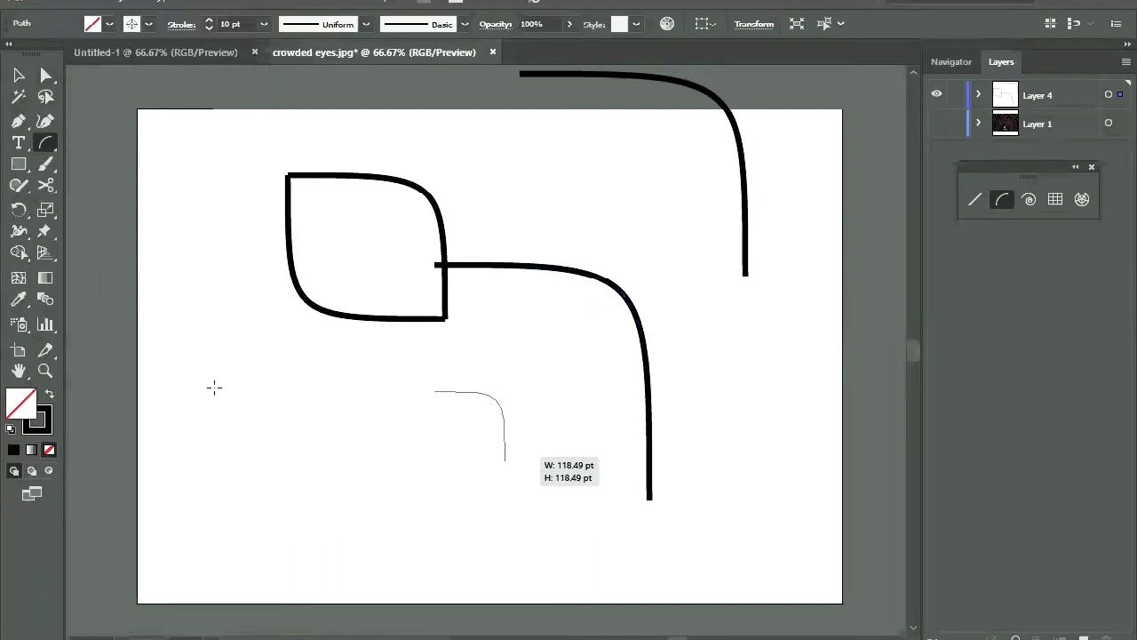
drag(213, 391, 434, 545)
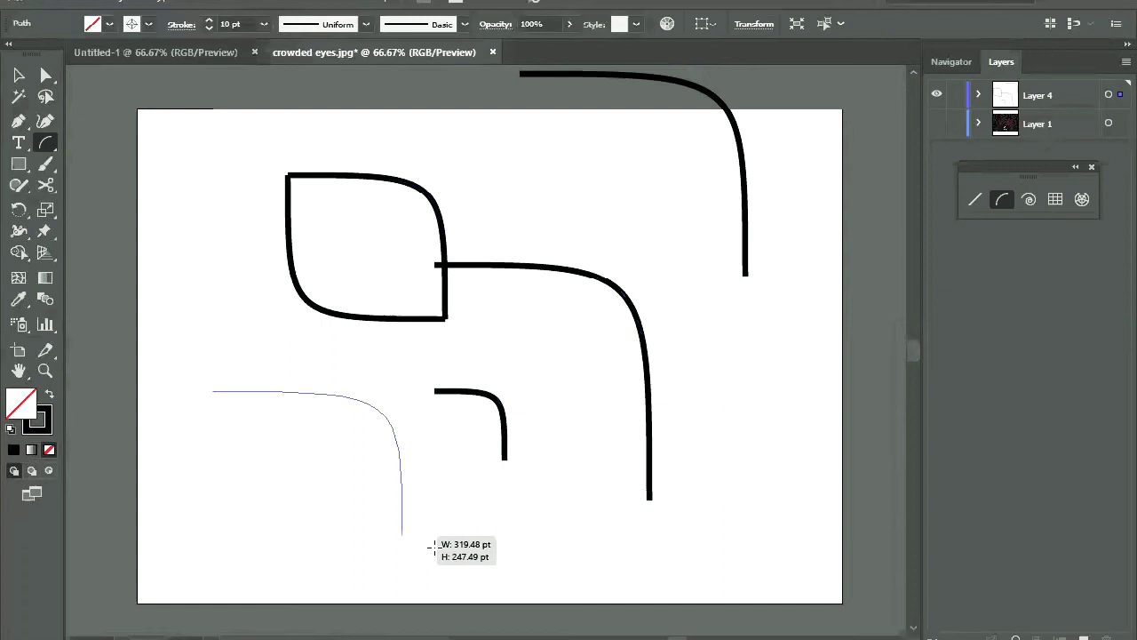
drag(214, 512, 374, 510)
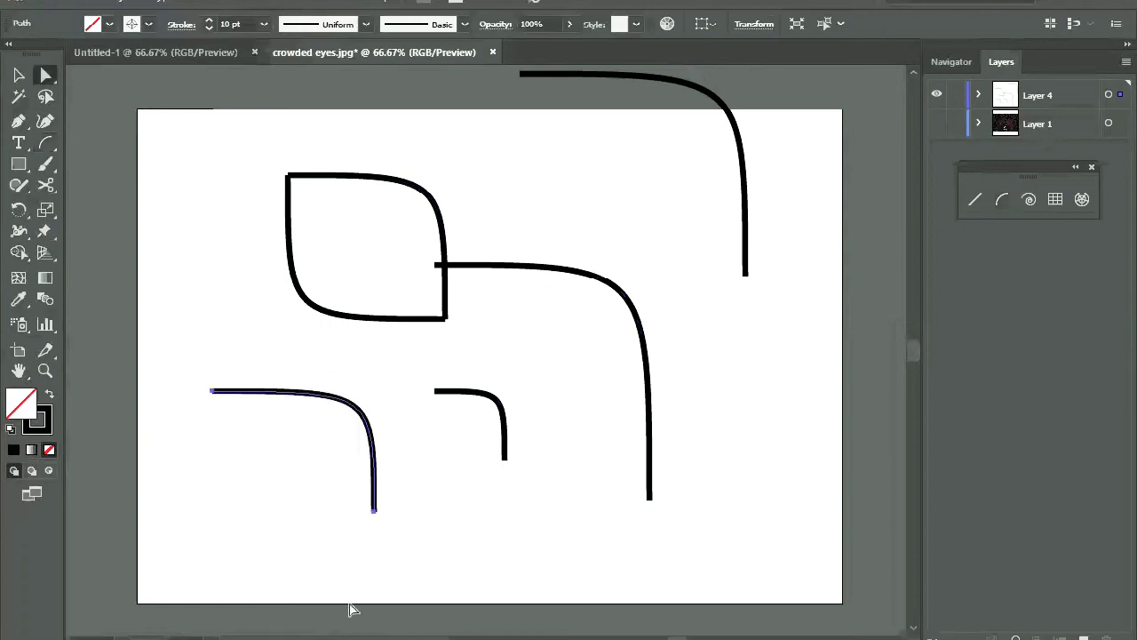
Delete the leaf shape and all the practice arcs from the artboard.
key(a)
key(ctrl+a)
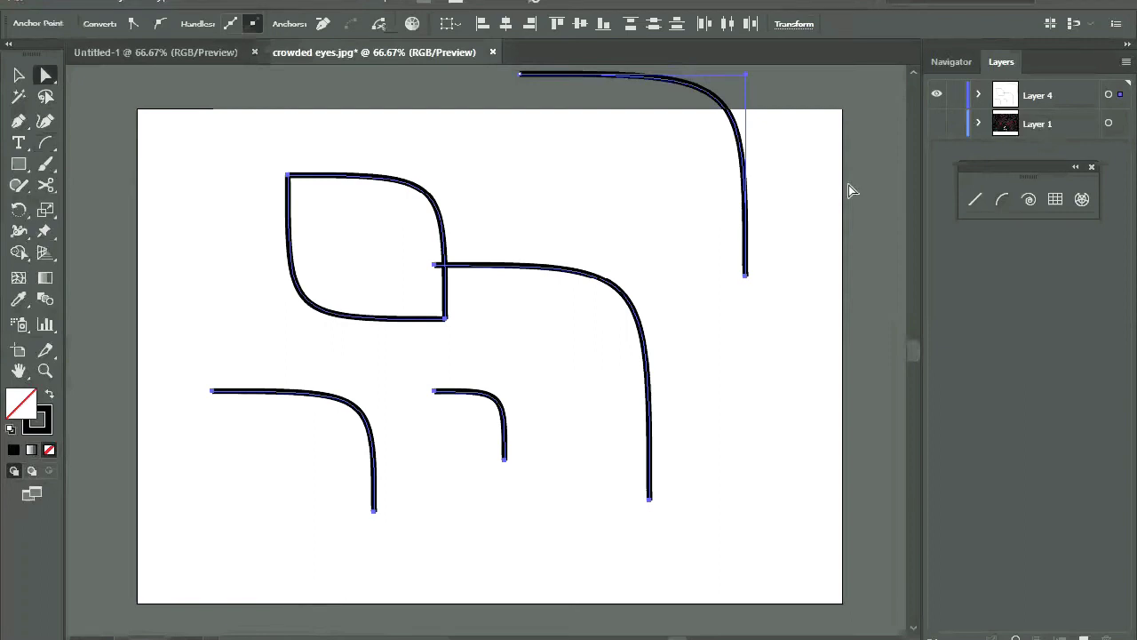
key(Delete)
Try the Spiral tool in the upper left with fewer segments, at about 588 by 544 pt, and undo the result.
click(1055, 199)
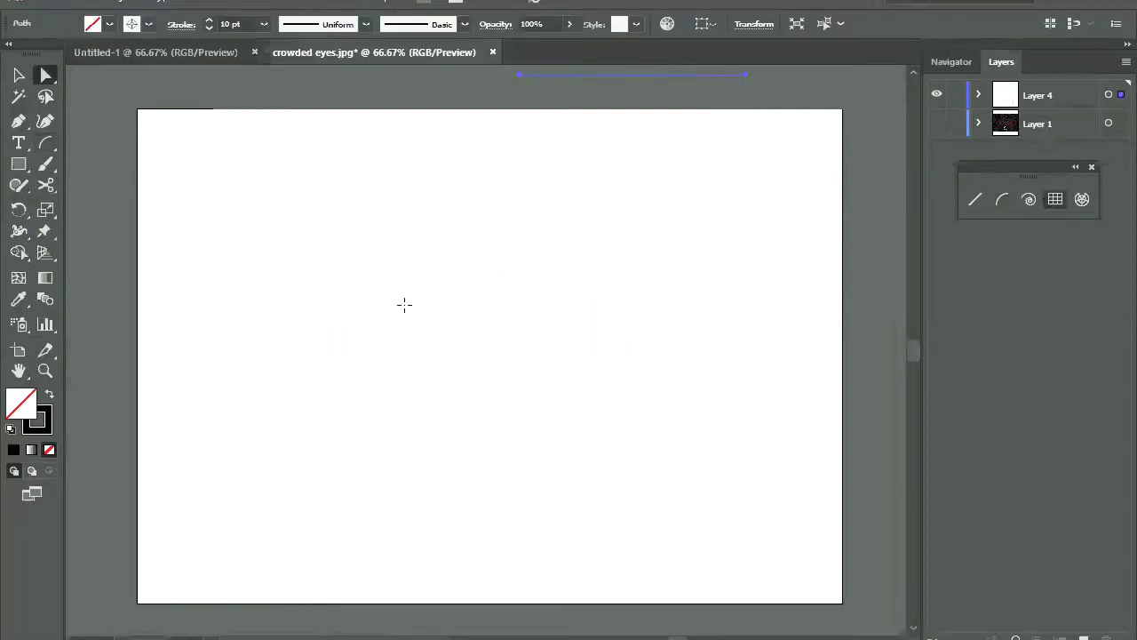
key(s)
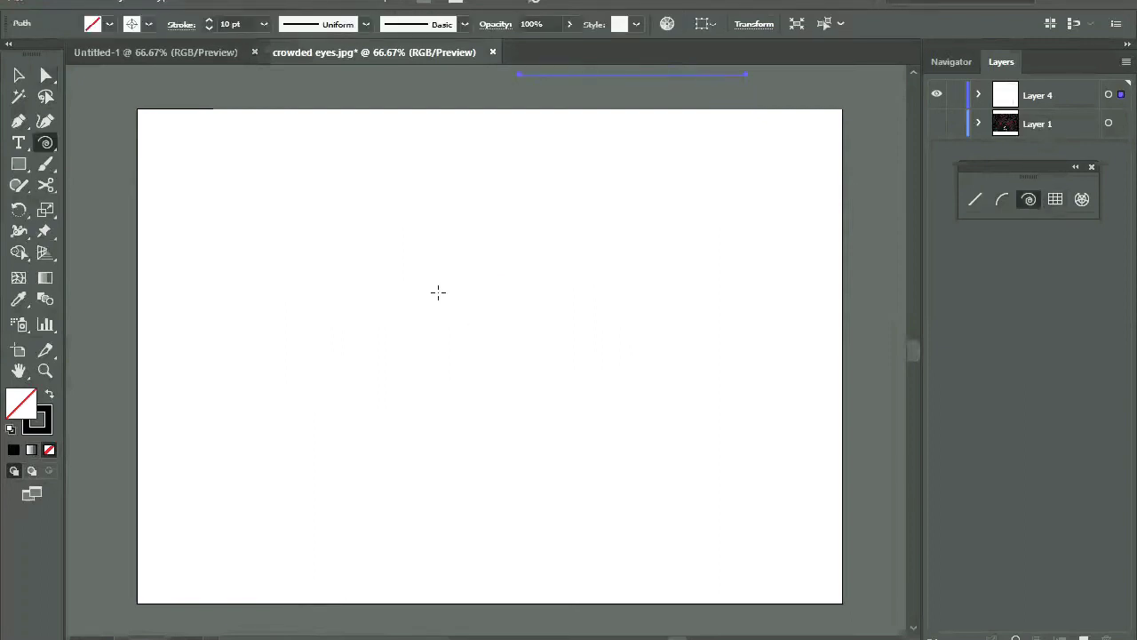
drag(385, 226, 528, 347)
key(Down)
key(Down)
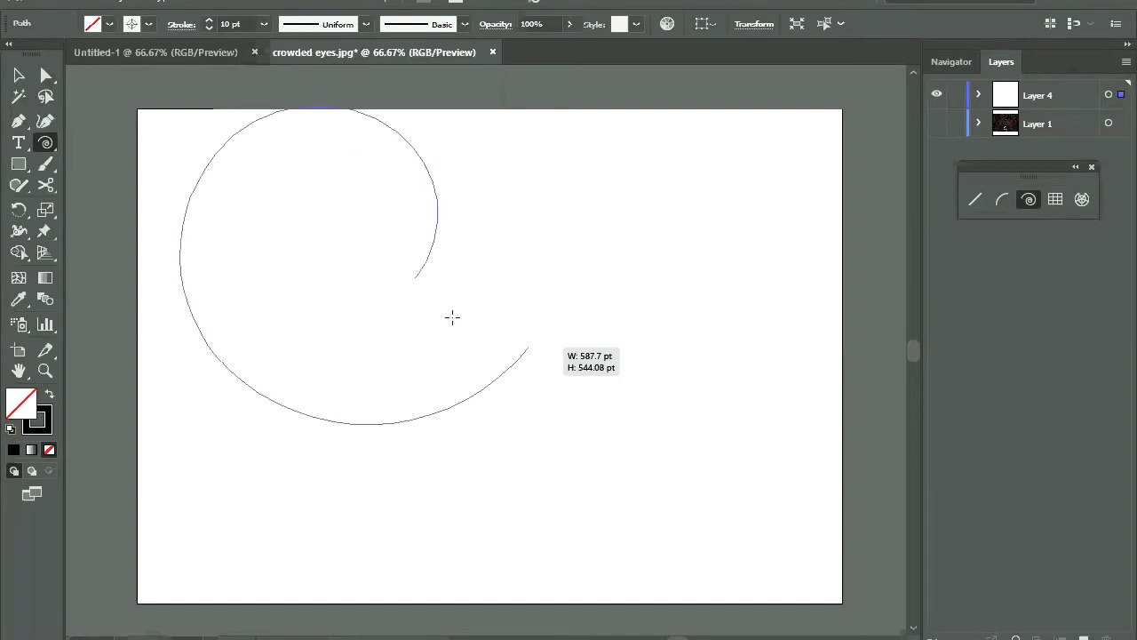
drag(529, 346, 426, 312)
key(ctrl+z)
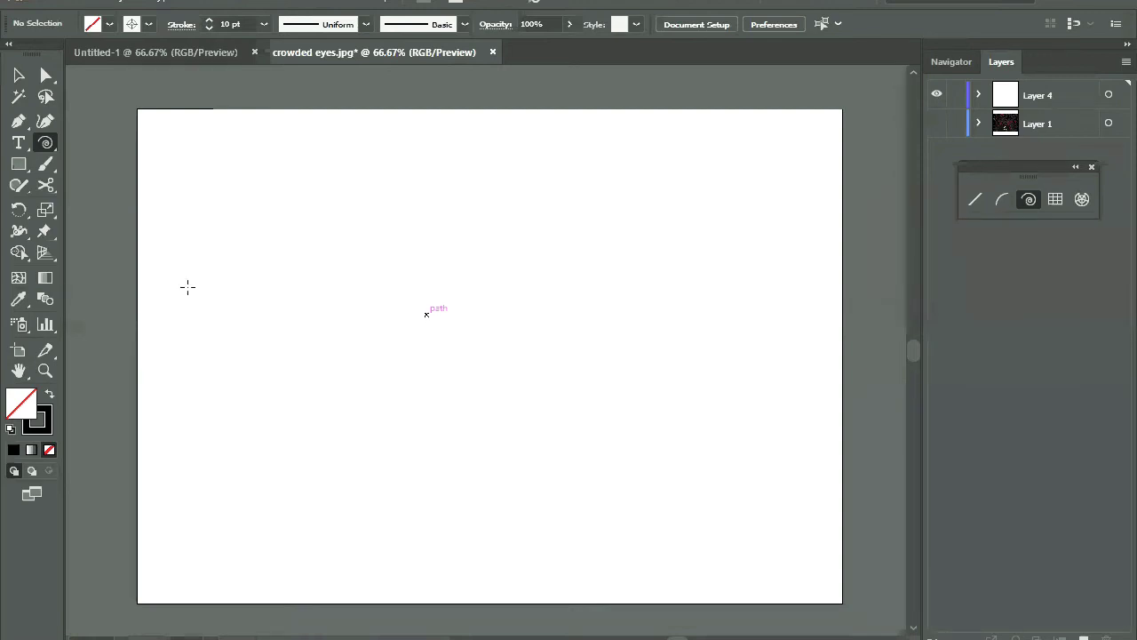
Start a rectangular grid of six columns and four rows from the upper left, trying different sizes down to about 192 by 171 pt.
key(shift+g)
drag(235, 215, 550, 385)
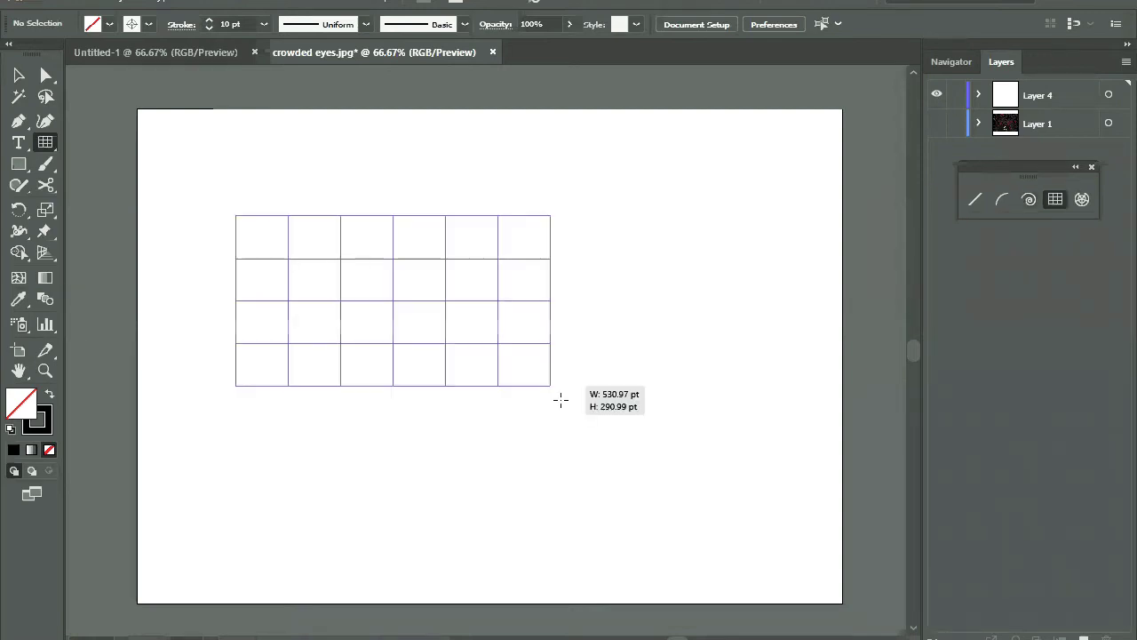
drag(587, 430, 604, 454)
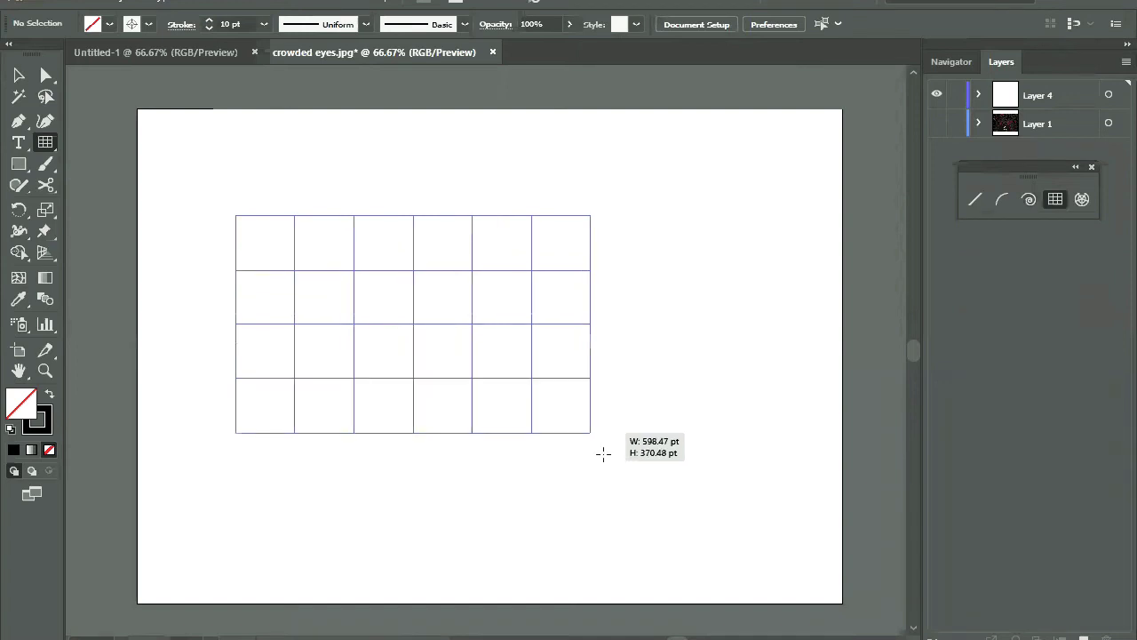
drag(381, 298, 589, 301)
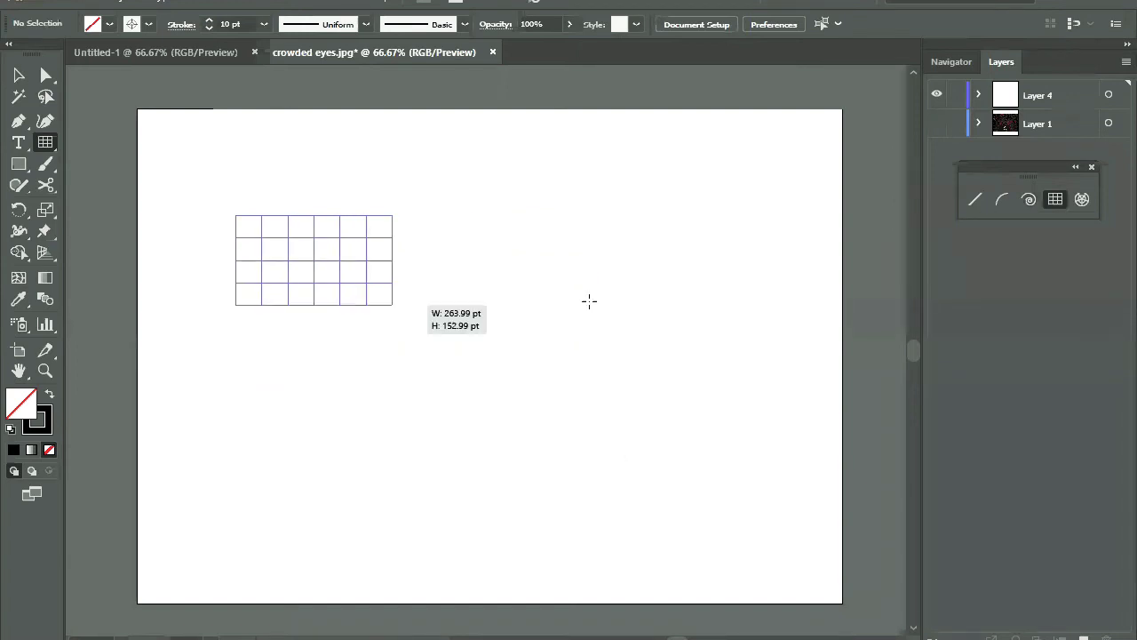
drag(566, 359, 564, 358)
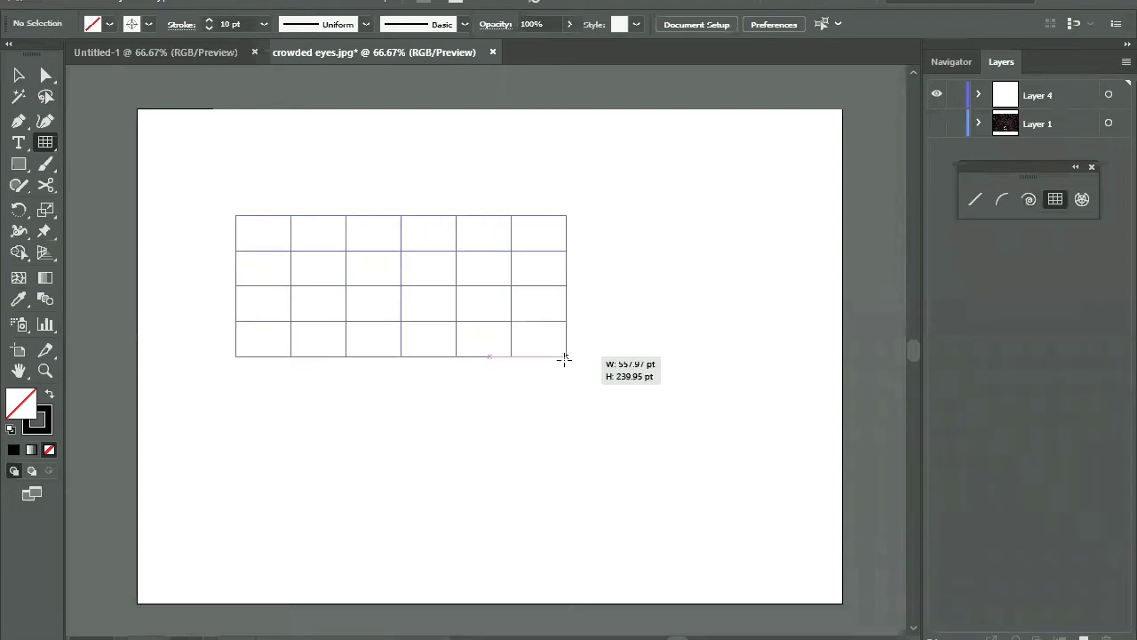
drag(303, 326, 421, 295)
drag(333, 318, 349, 316)
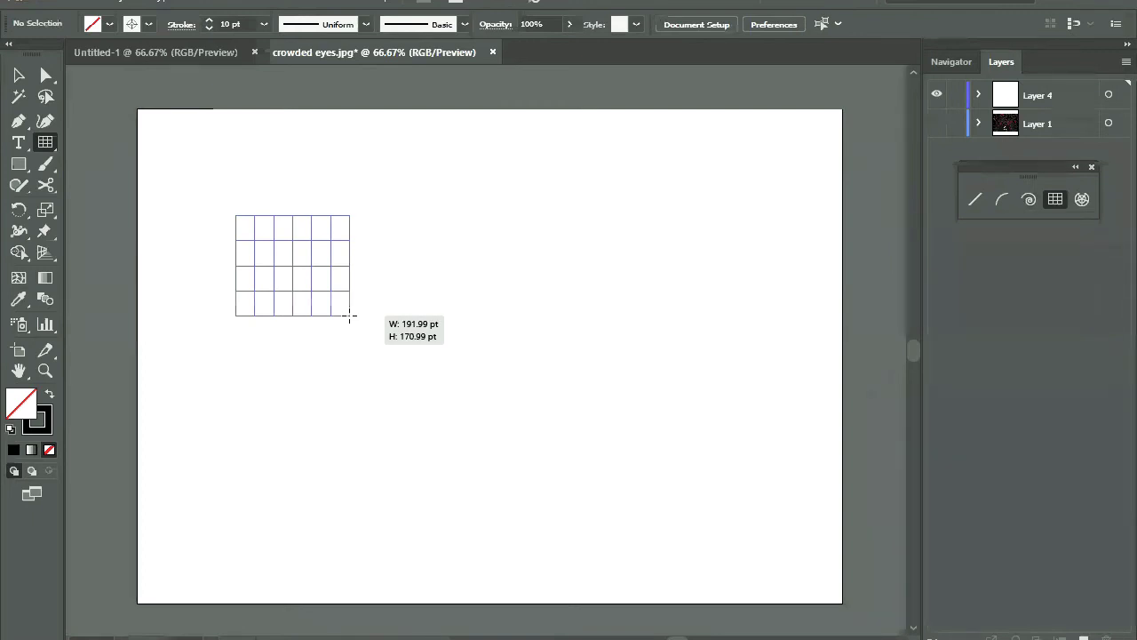
Vary the grid's row count while enlarging it, and finish it with six columns and three rows across most of the artboard.
drag(349, 315, 349, 316)
key(Up)
key(Up)
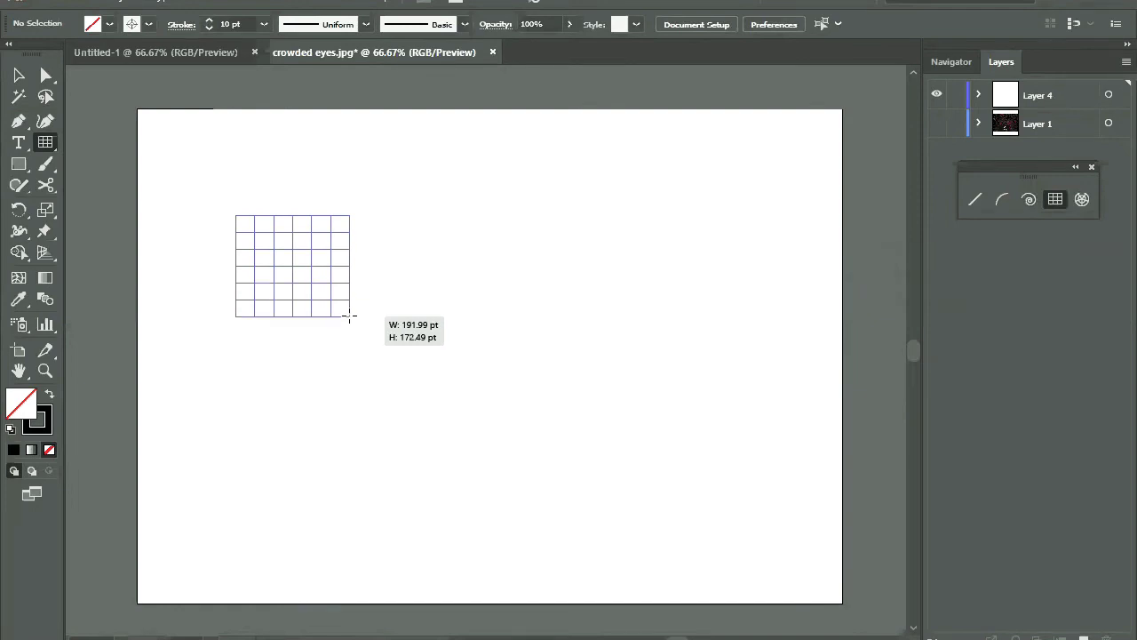
drag(349, 316, 688, 441)
key(Up)
key(Up)
key(Down)
key(Down)
key(Down)
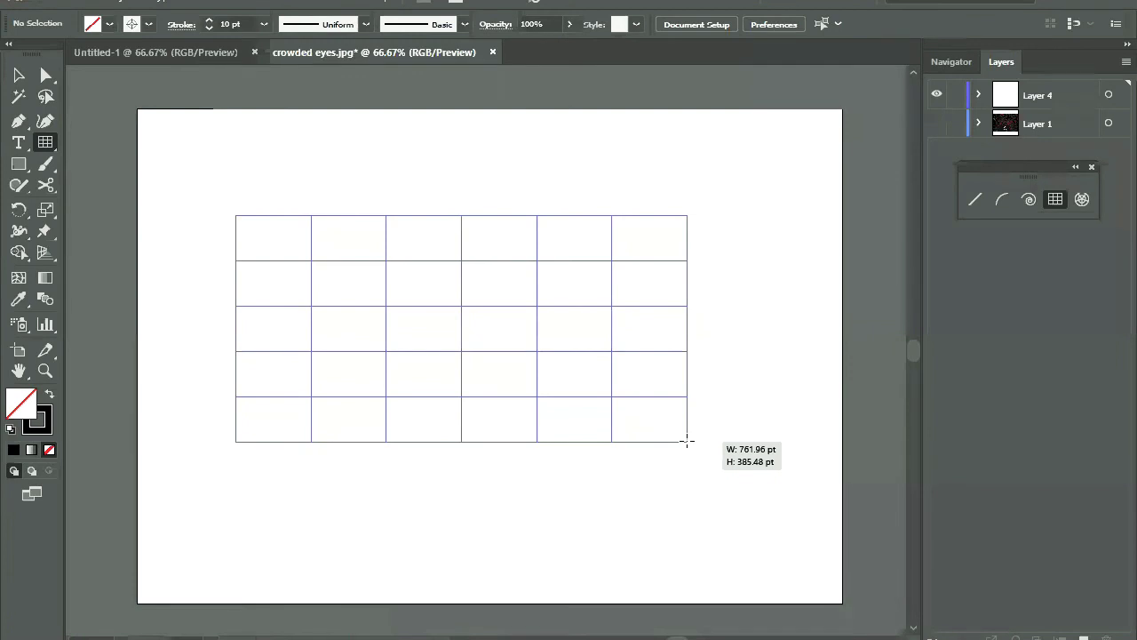
key(Down)
key(Down)
key(Down)
key(Up)
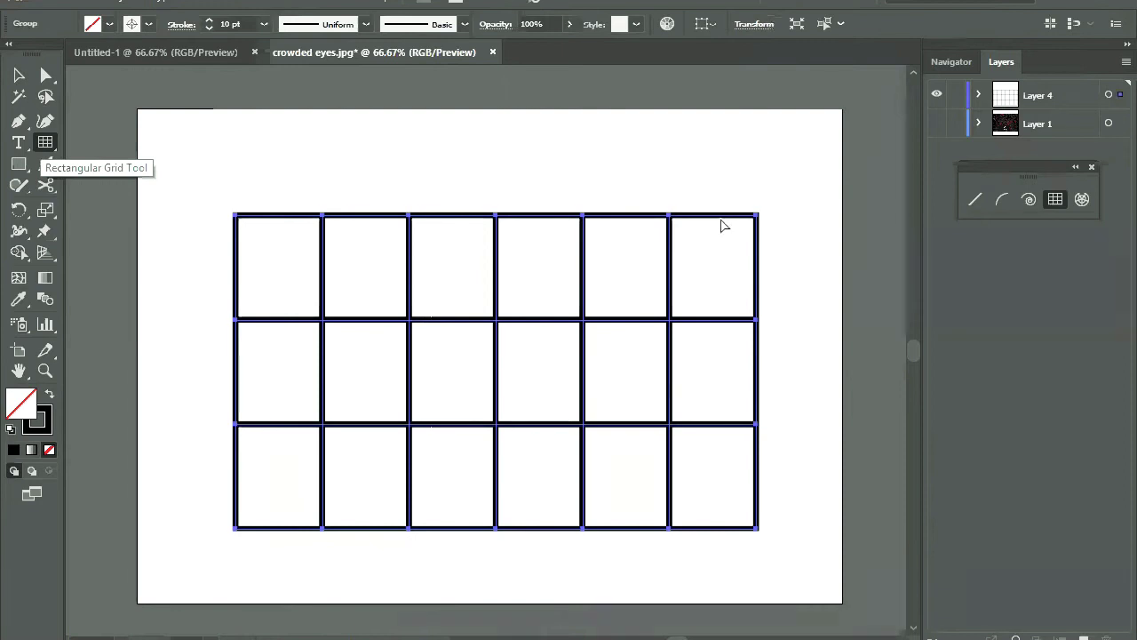
Replace the rectangular grid with a perfectly circular polar grid of six rings and five dividers in the middle of the artboard.
key(a)
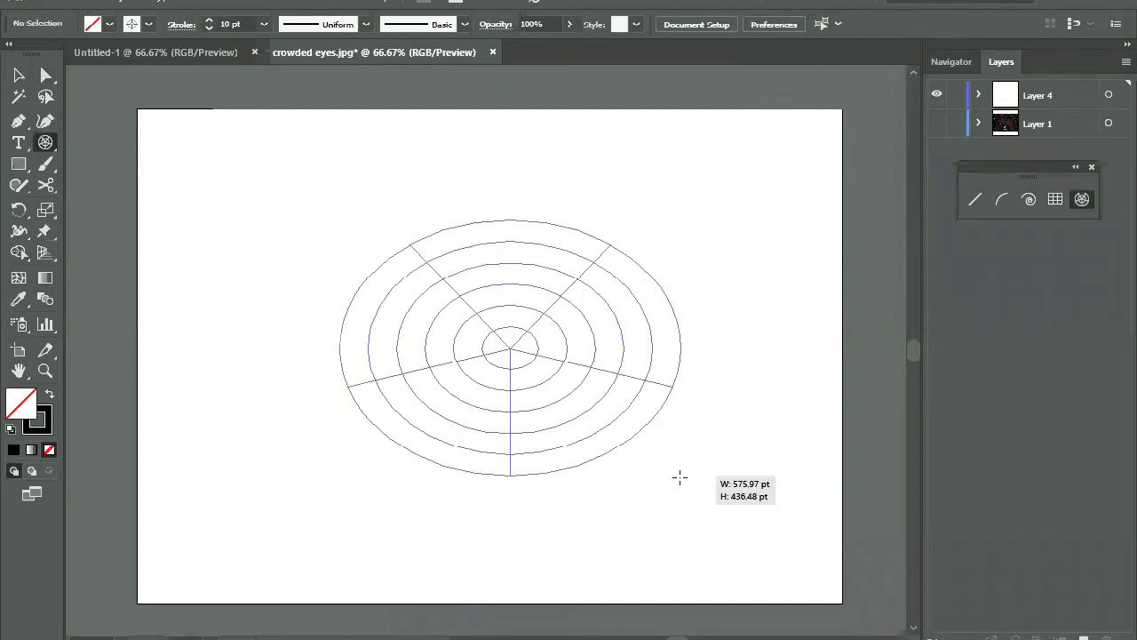
key(shift)
drag(679, 477, 605, 364)
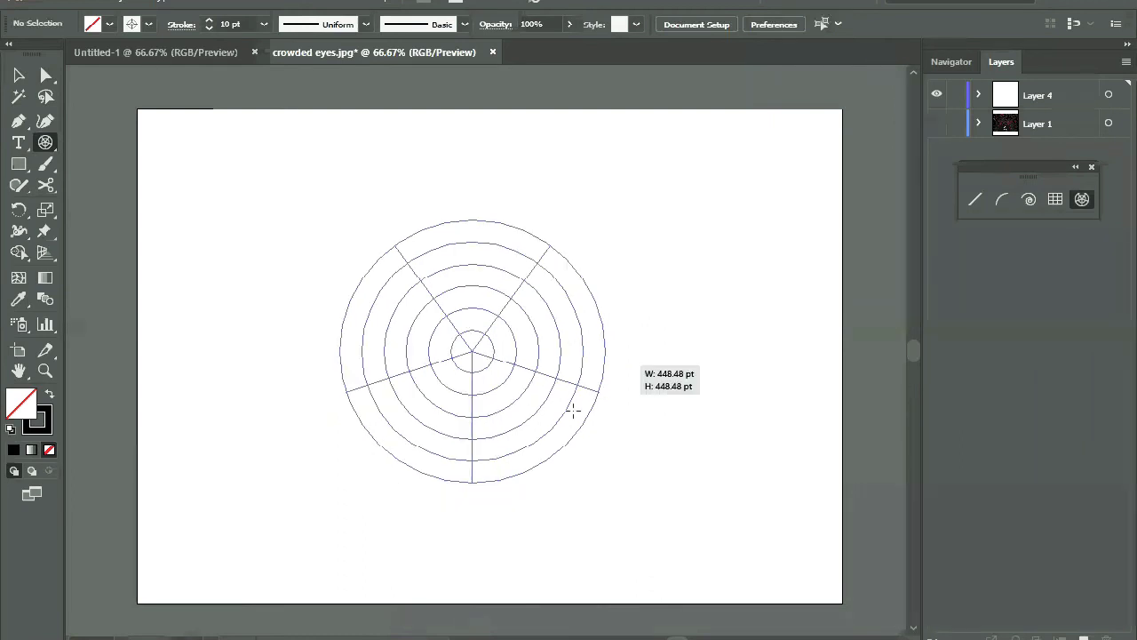
drag(562, 241, 502, 281)
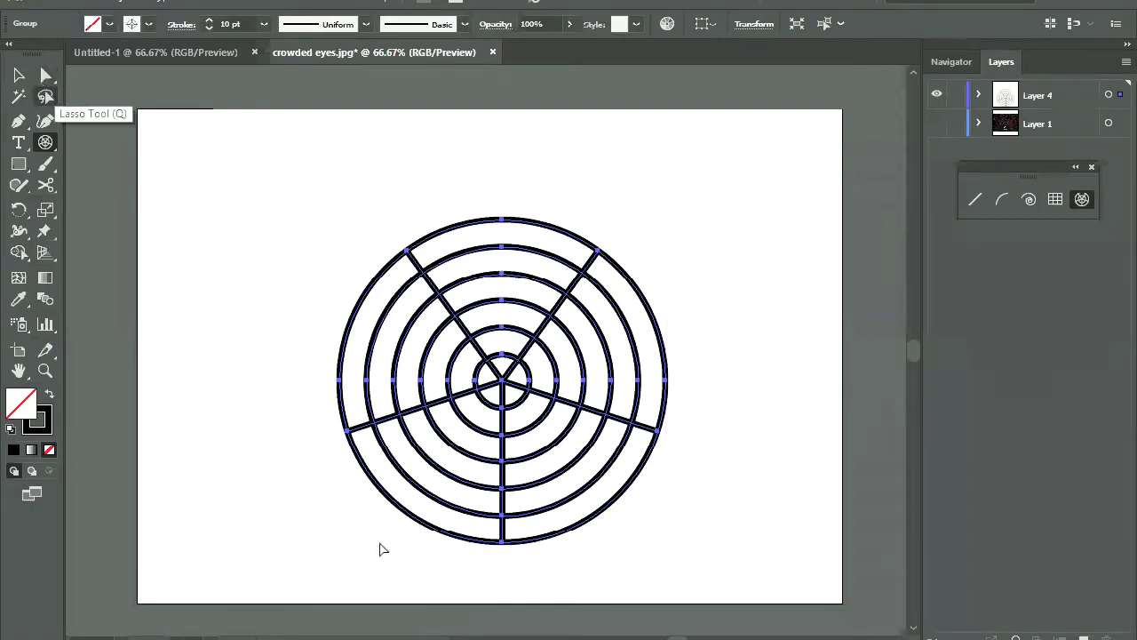
Select the entire polar grid with Direct Selection and delete it.
key(a)
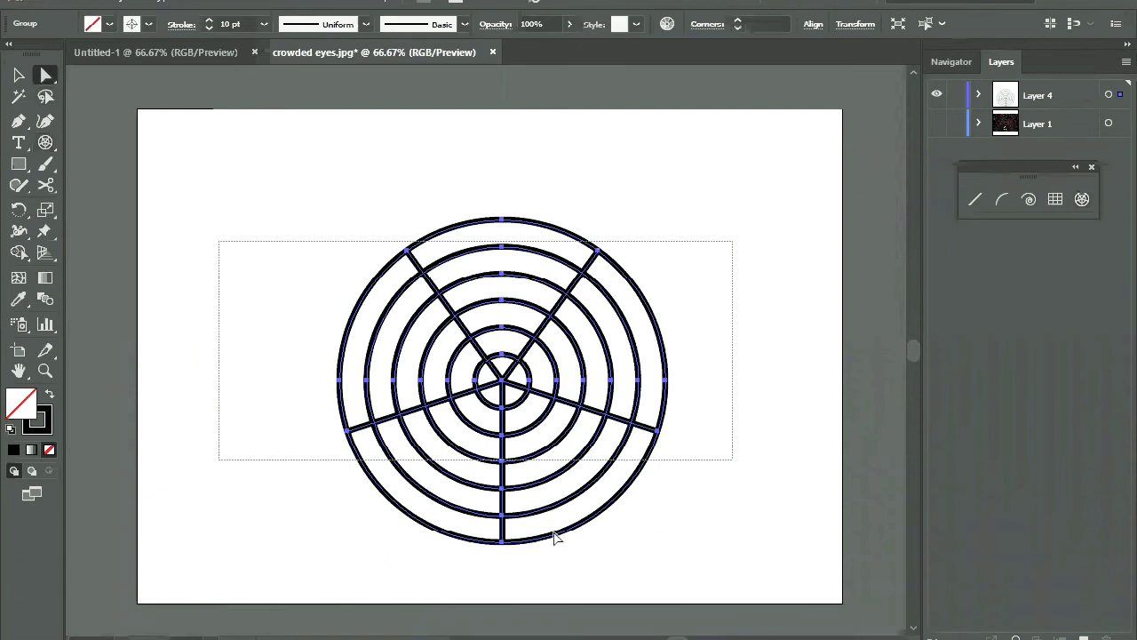
key(Delete)
key(Delete)
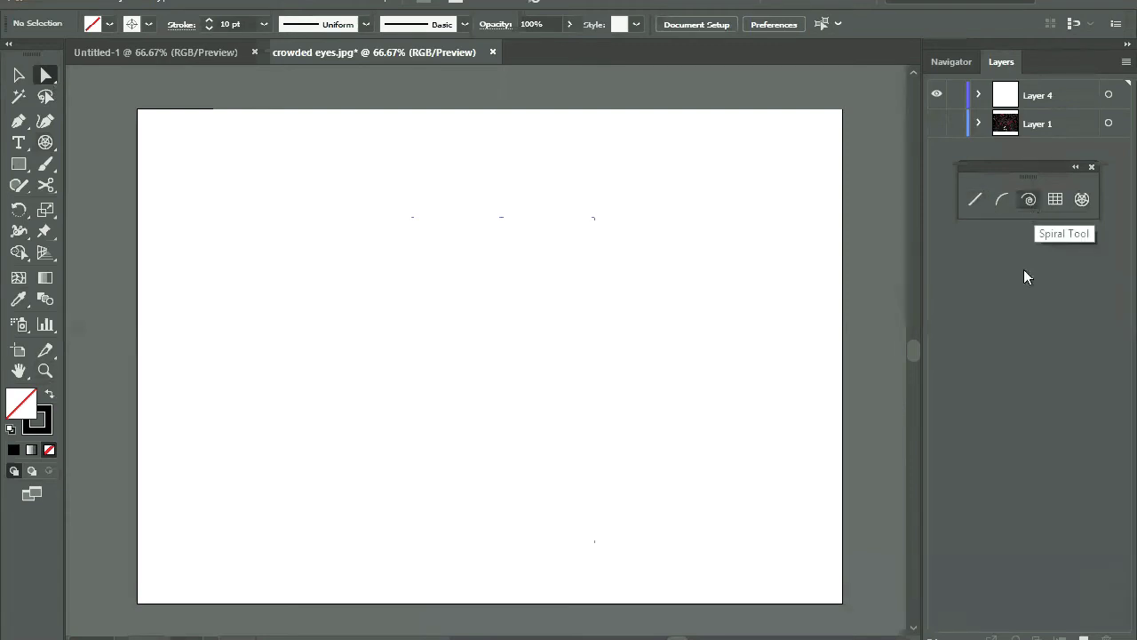
Draw a 10 pt spiral winding several turns into its centre on the left half of the artboard, and deselect it.
click(1028, 202)
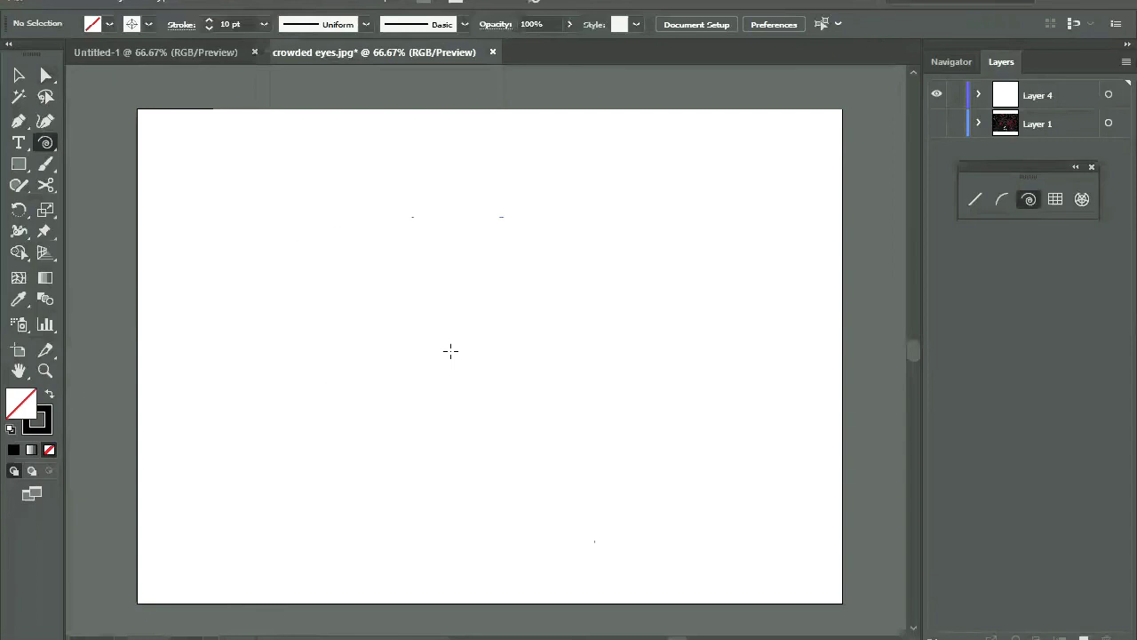
drag(330, 295, 450, 351)
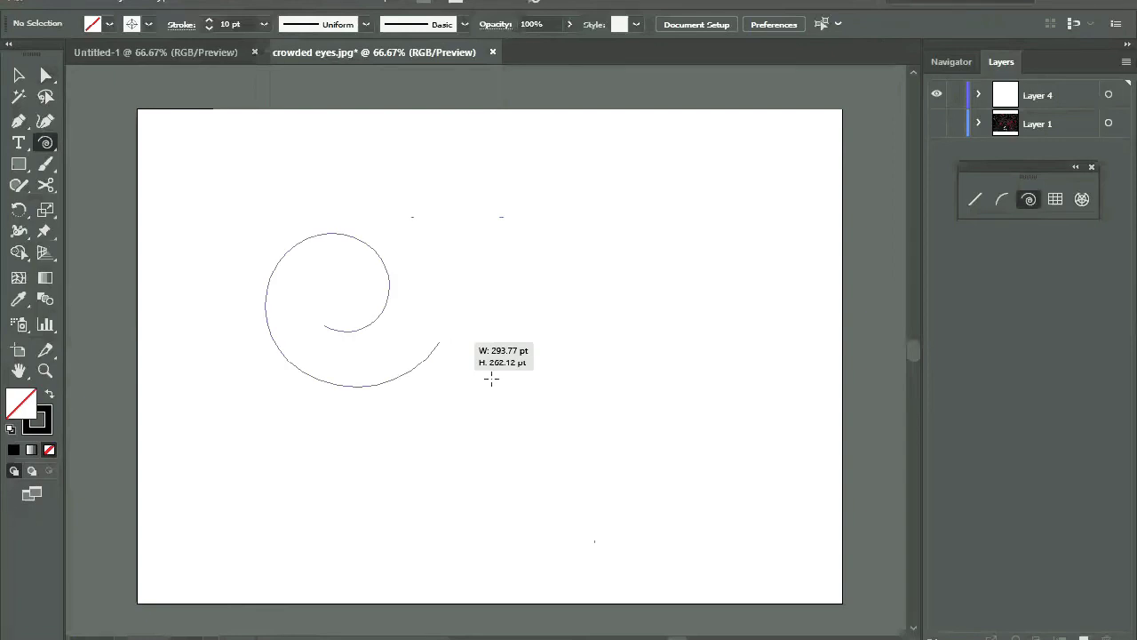
drag(494, 379, 502, 436)
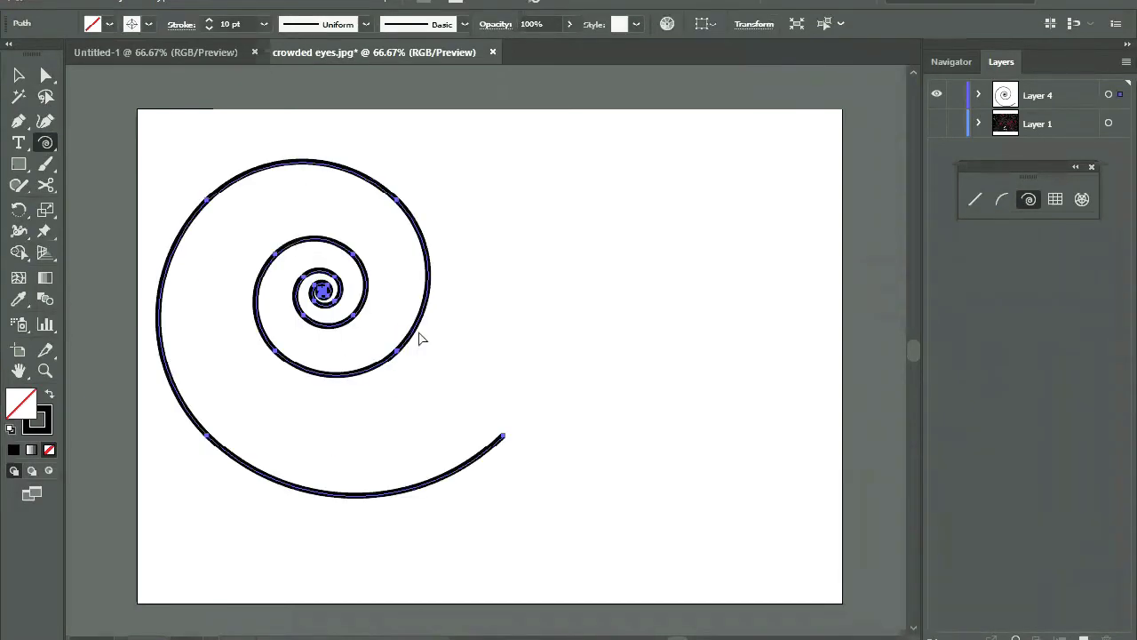
key(a)
key(ctrl+shift+a)
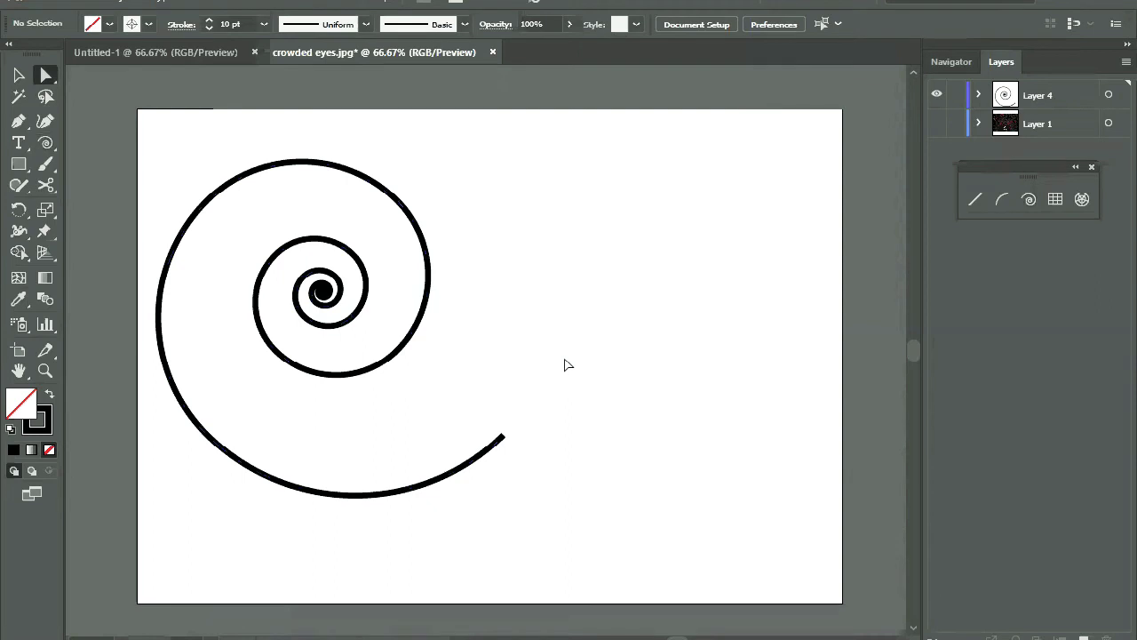
Select the whole spiral and delete it from the artboard.
click(19, 94)
key(ctrl+a)
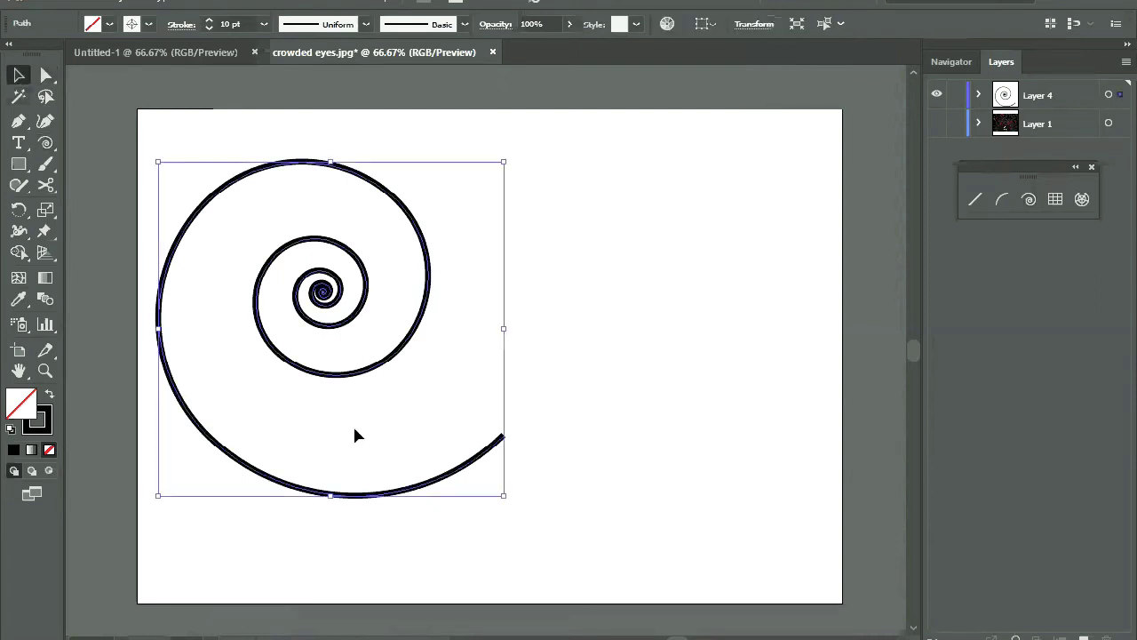
key(Delete)
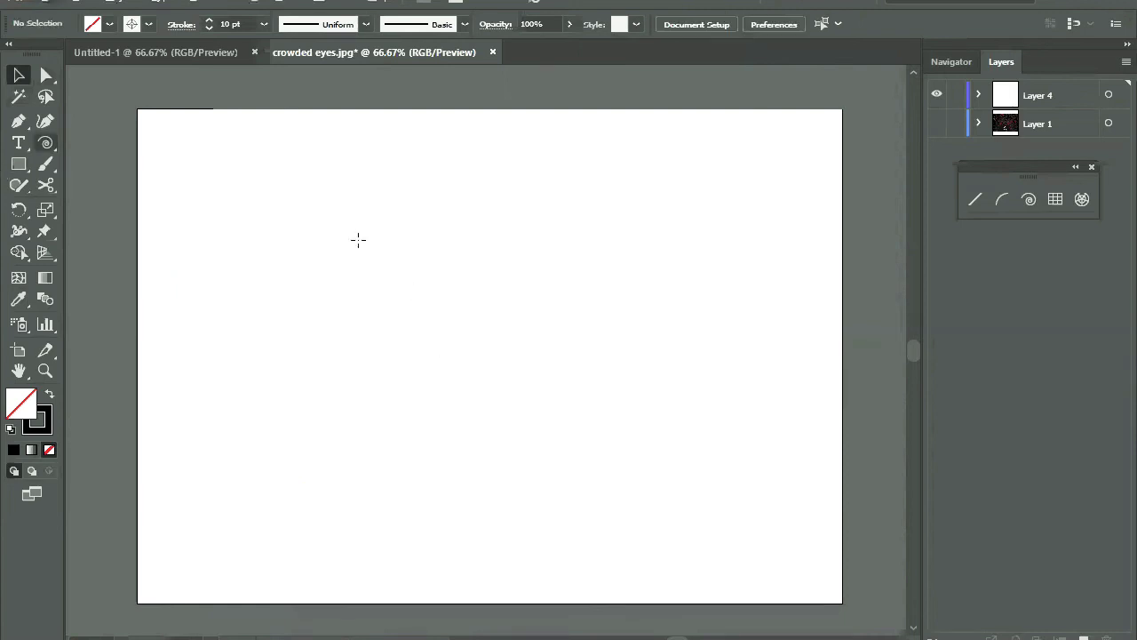
Draw a dense spiral about 440 by 422 pt in the upper left, with many tight turns around an open centre.
drag(317, 256, 465, 307)
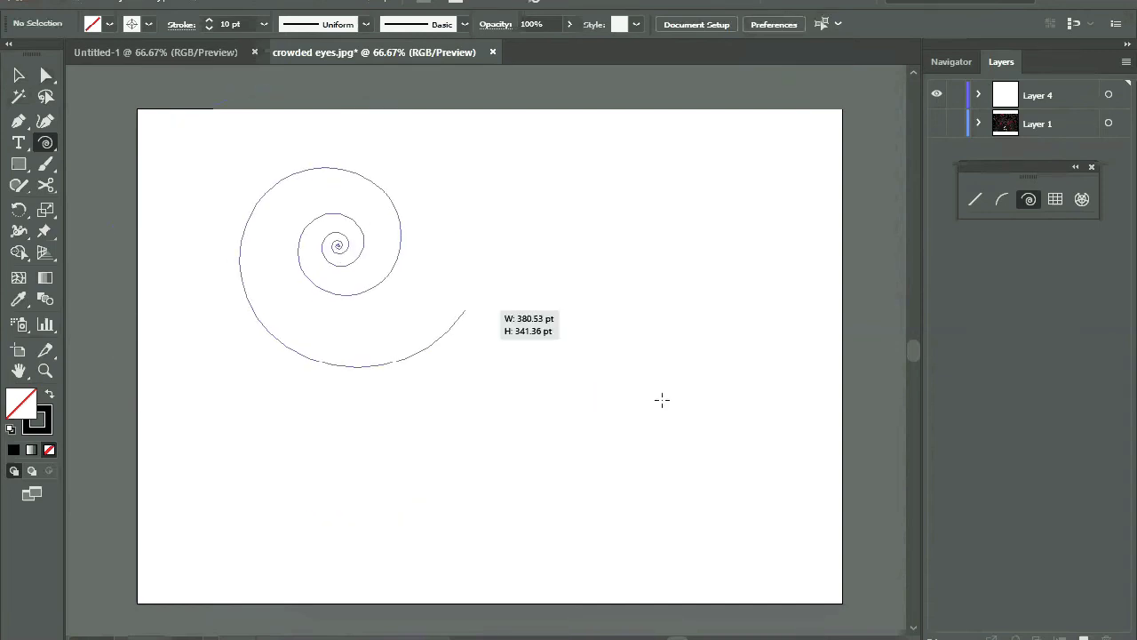
drag(661, 400, 643, 388)
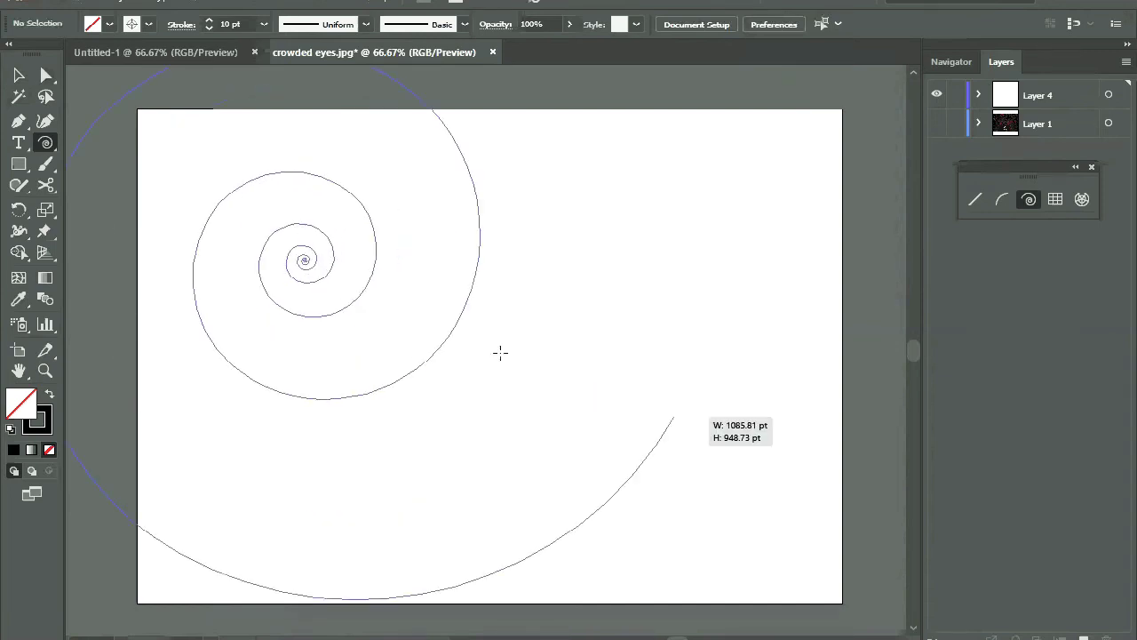
drag(501, 353, 381, 277)
drag(339, 320, 356, 272)
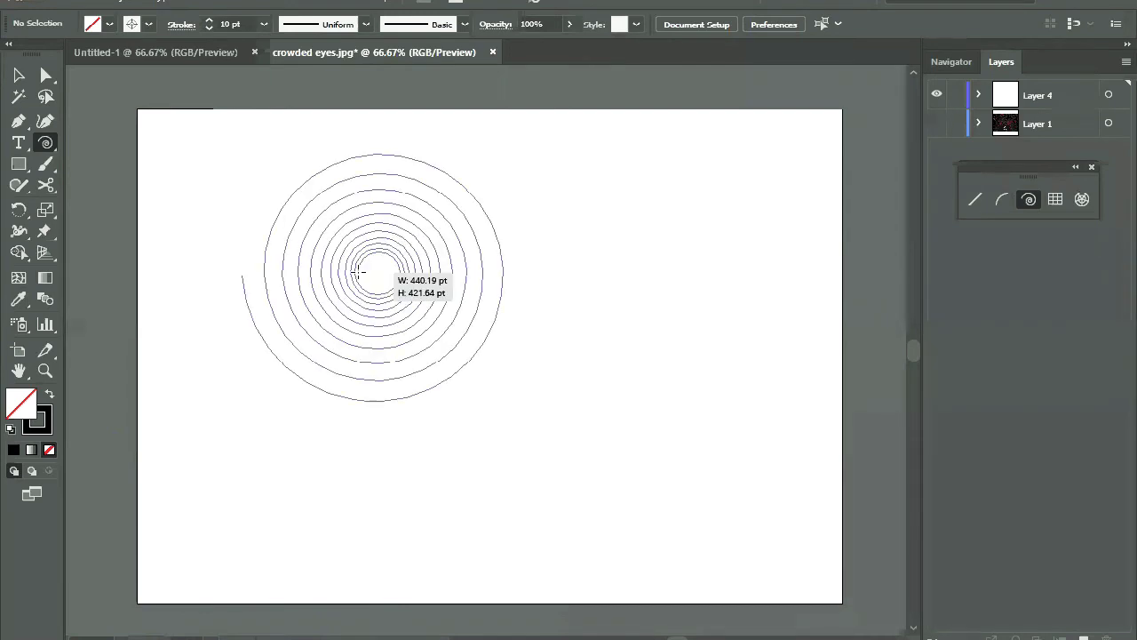
drag(274, 305, 274, 305)
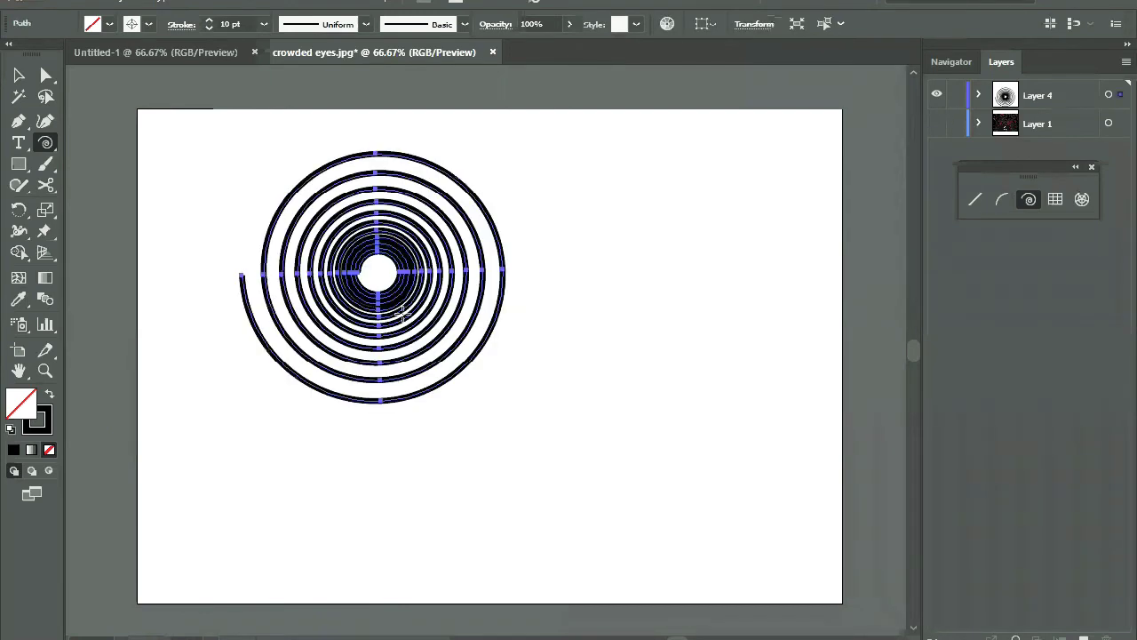
Deselect the dense spiral, then reselect it with Direct Selection and delete all of it from the artboard.
ctrl+click(601, 326)
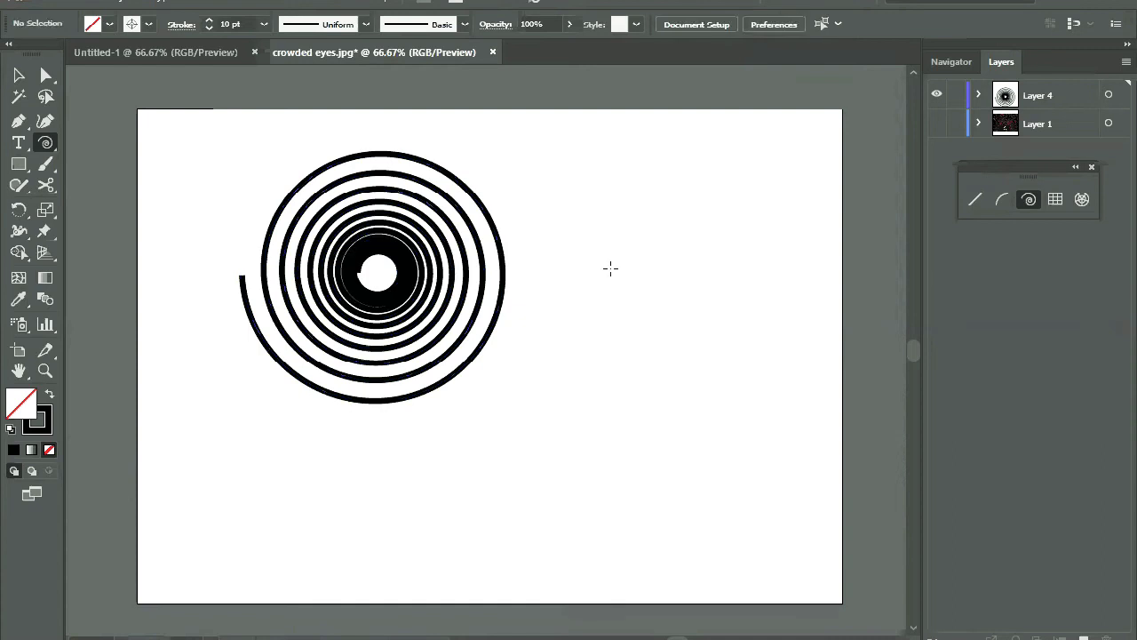
drag(610, 268, 993, 361)
key(Delete)
key(a)
click(411, 379)
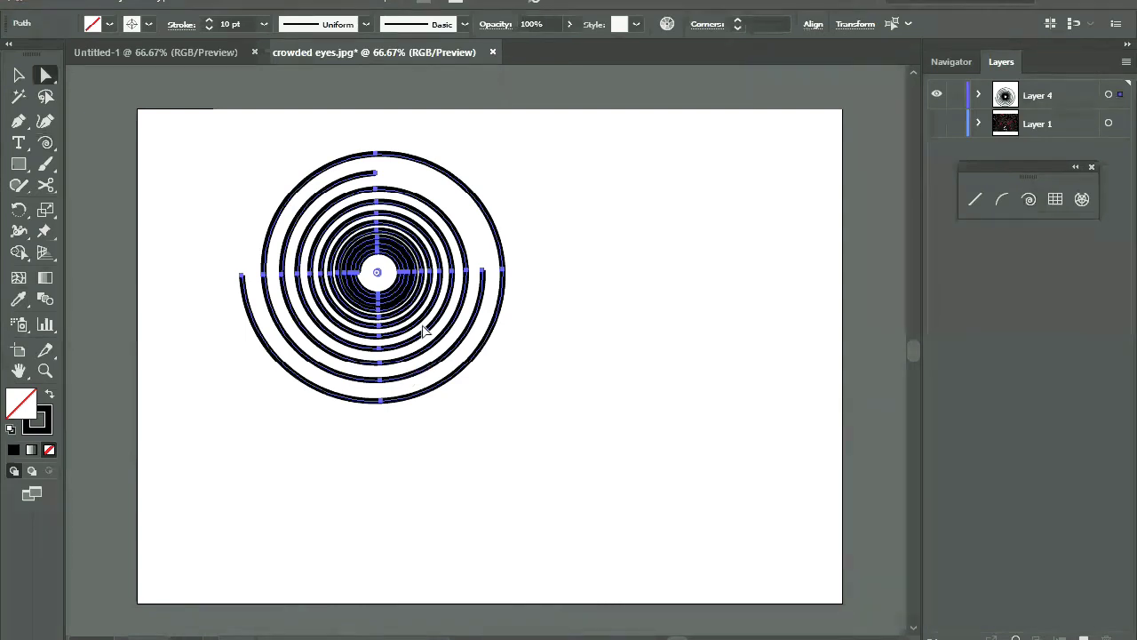
key(Delete)
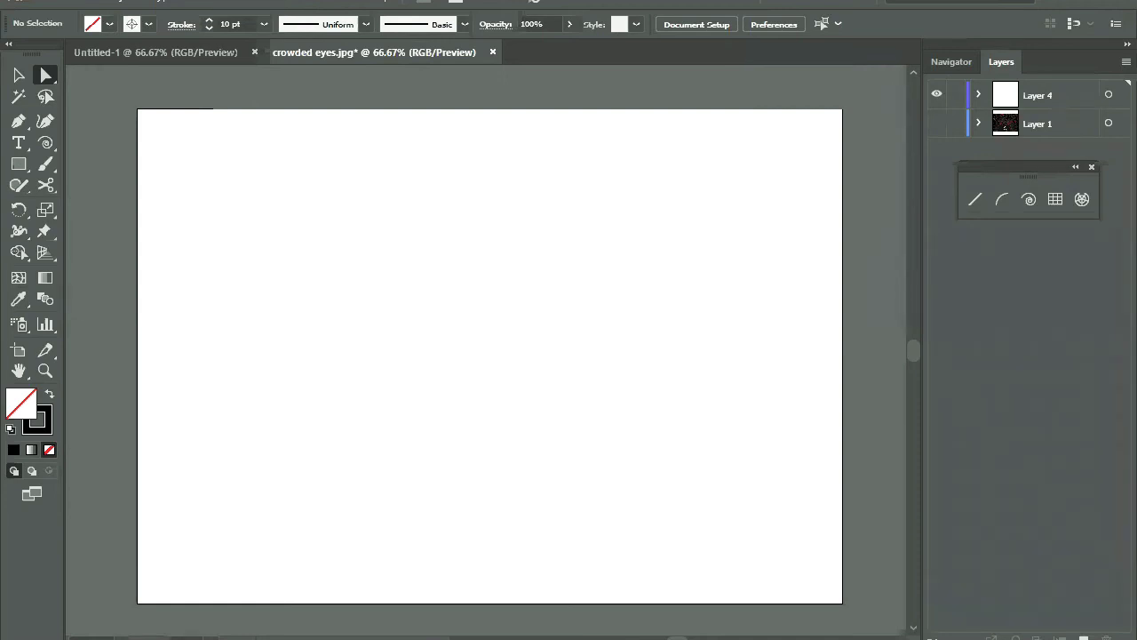
click(53, 140)
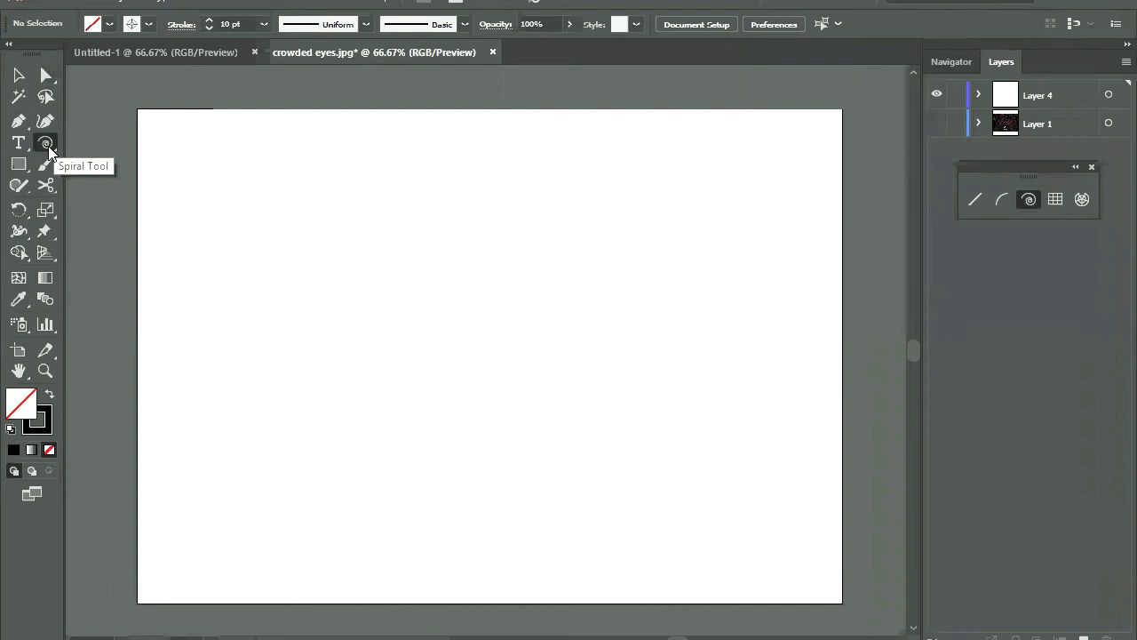
key(backslash)
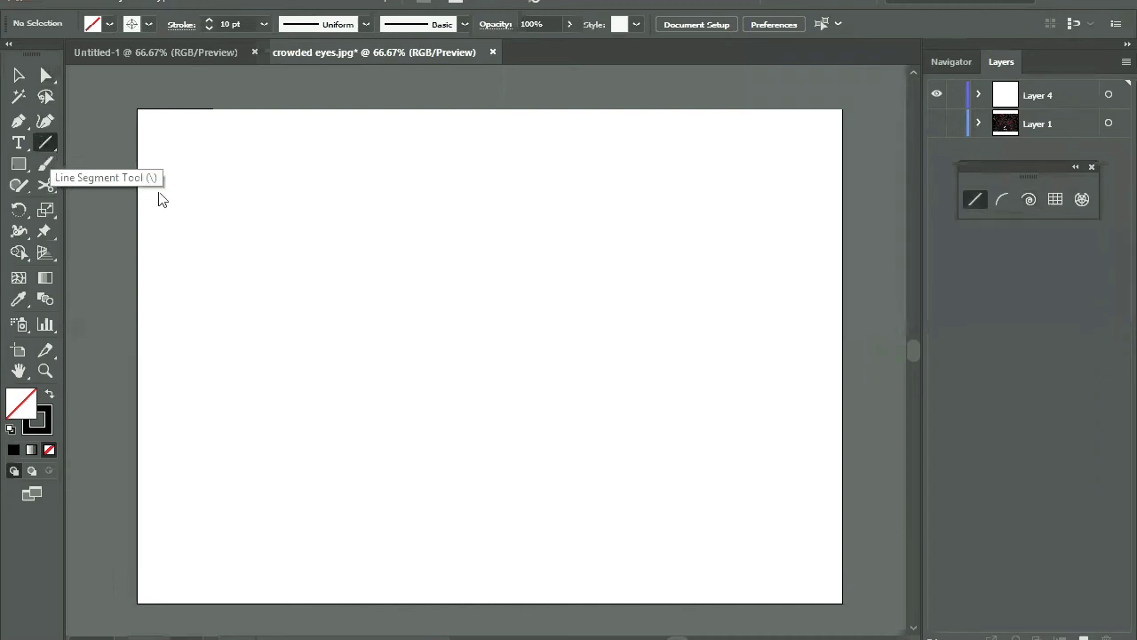
drag(46, 142, 156, 197)
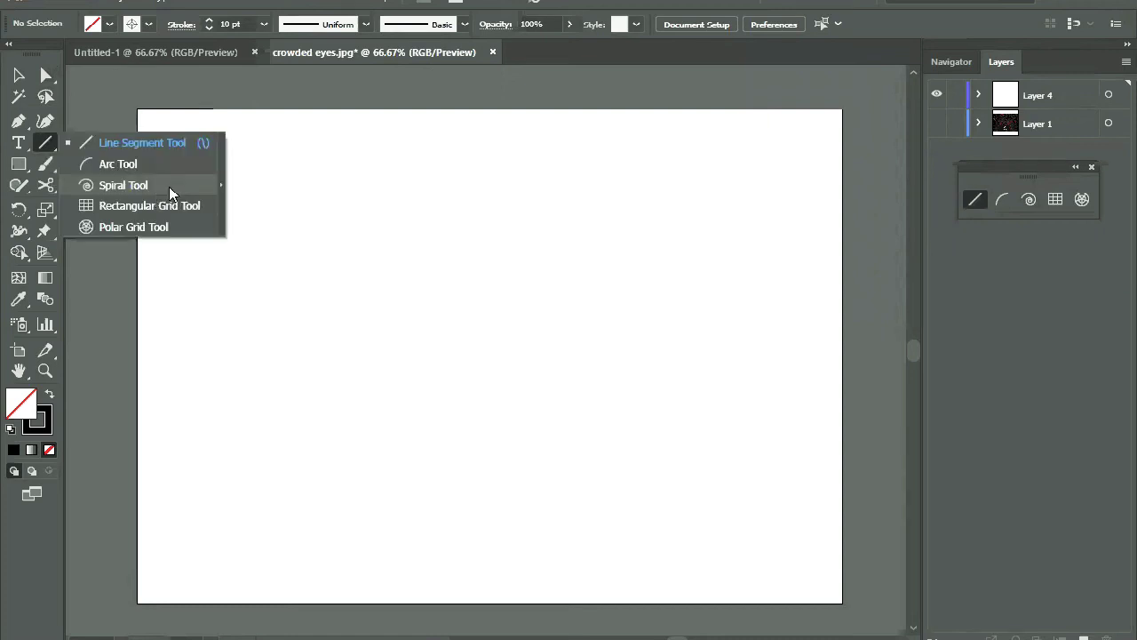
click(172, 193)
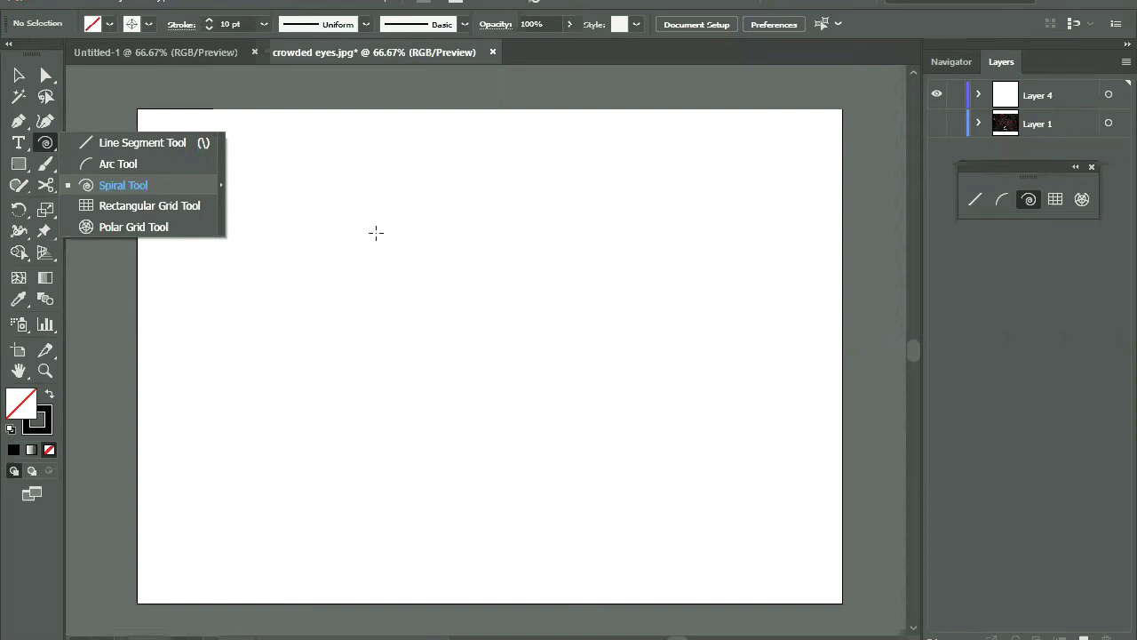
click(443, 600)
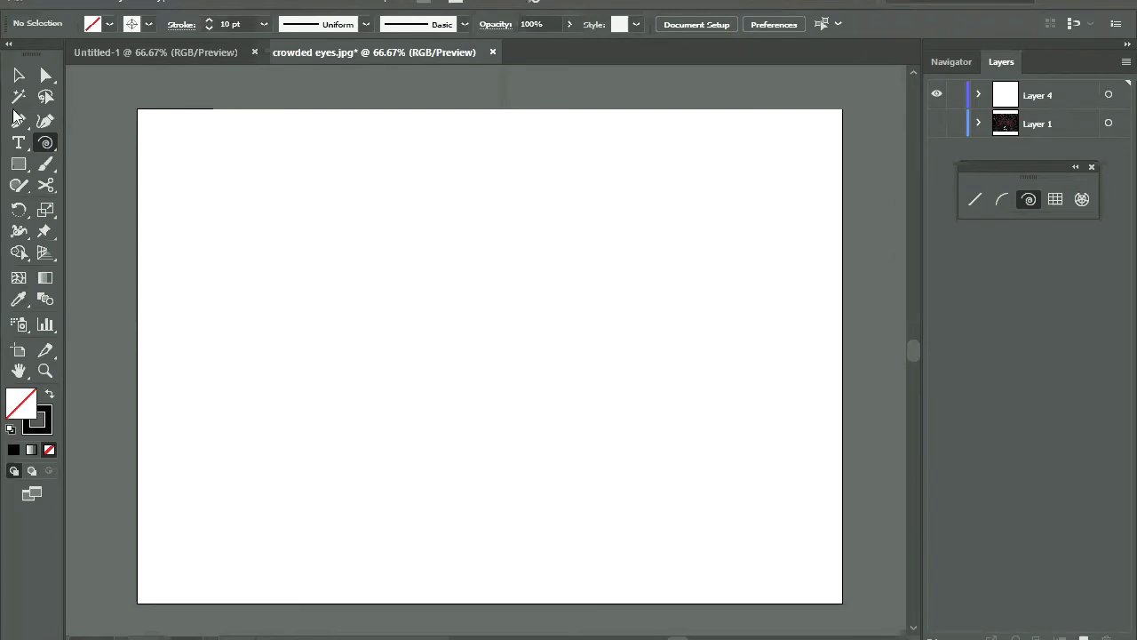
key(p)
Draw a nearly vertical 10 pt line left of the artboard's centre and duplicate it twice sideways, making three parallel lines.
key(backslash)
drag(390, 213, 394, 457)
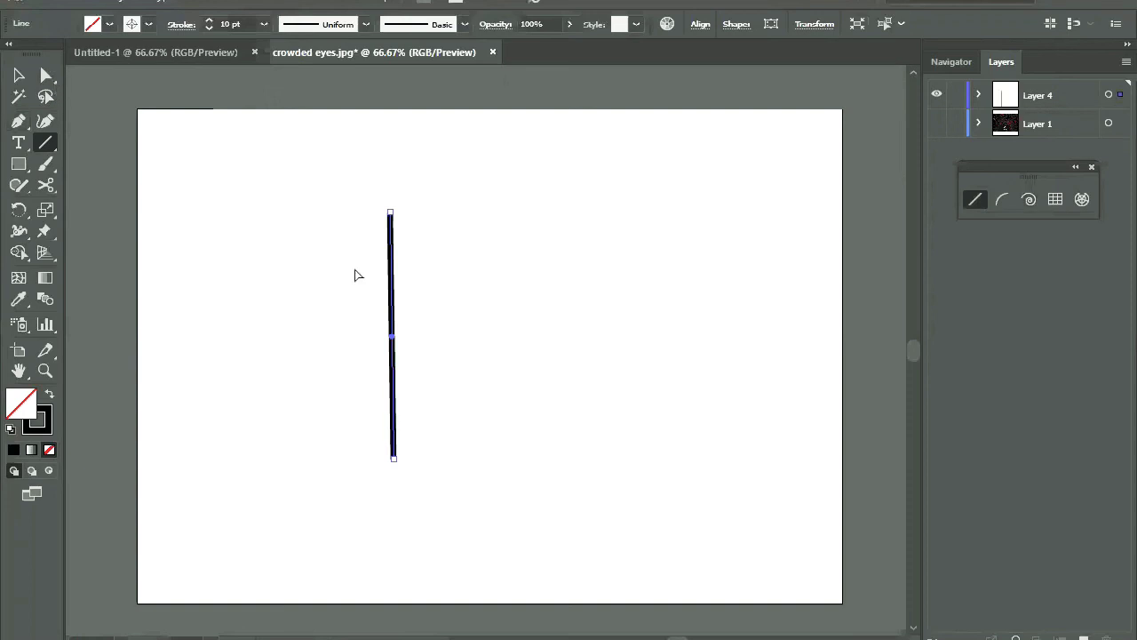
key(a)
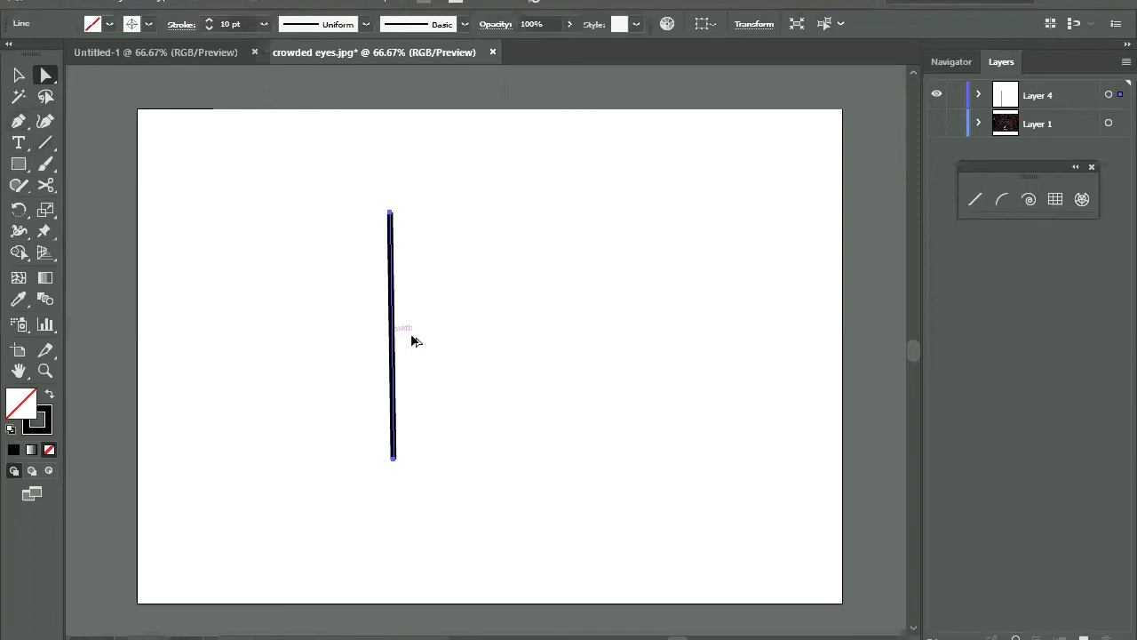
drag(414, 340, 477, 342)
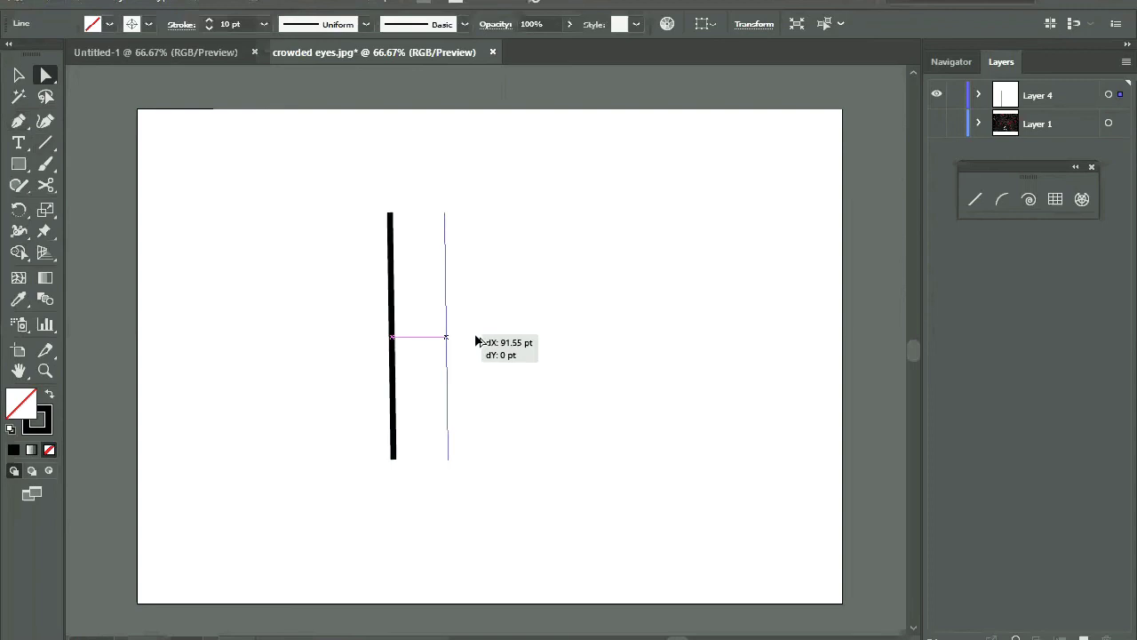
drag(477, 337, 661, 309)
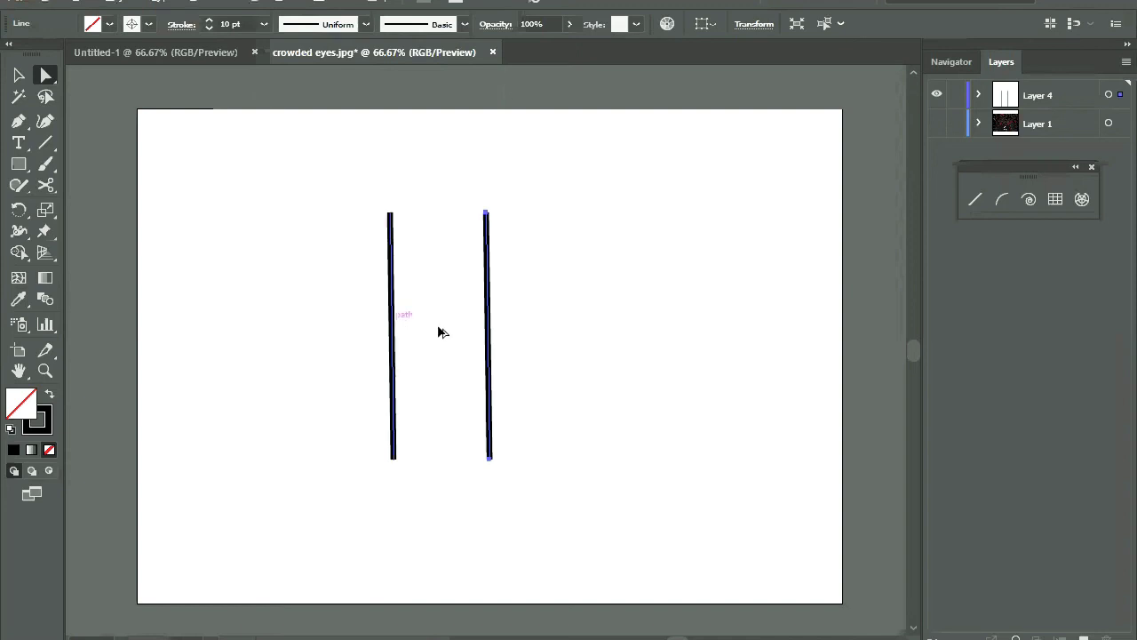
drag(441, 332, 394, 449)
Select and delete all three parallel lines, leaving nothing selected.
key(ctrl+a)
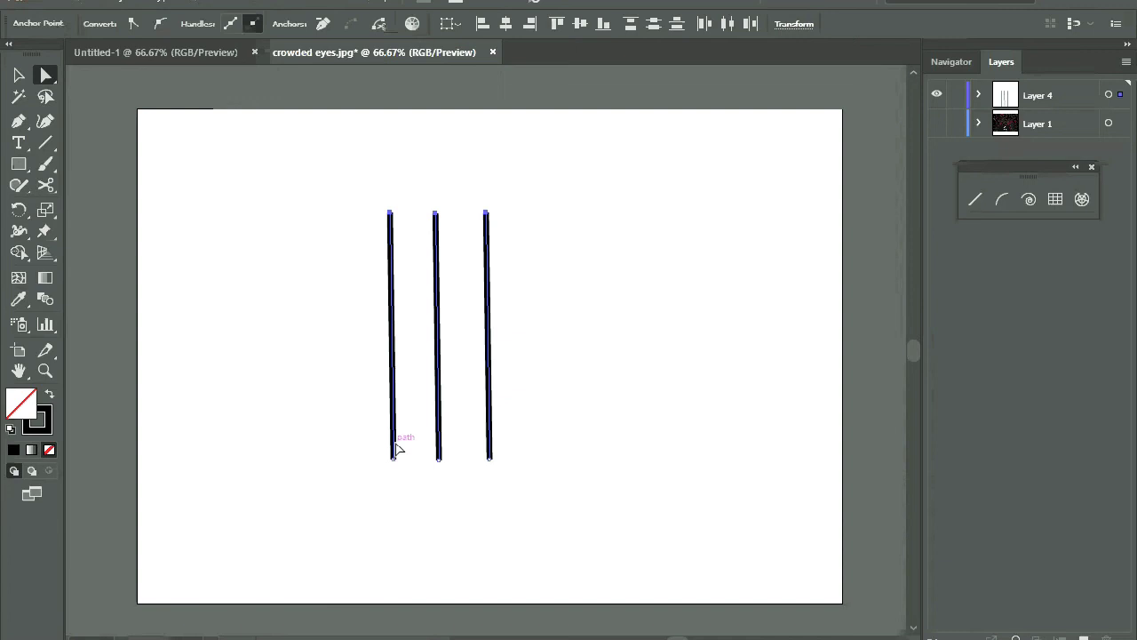
key(Delete)
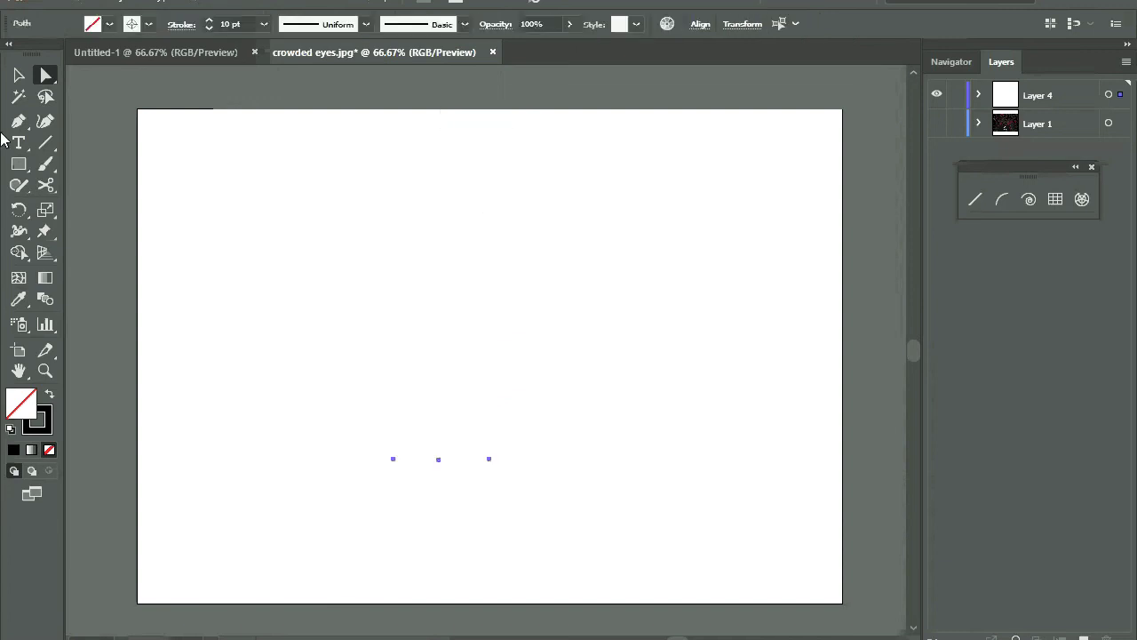
key(ctrl+shift+a)
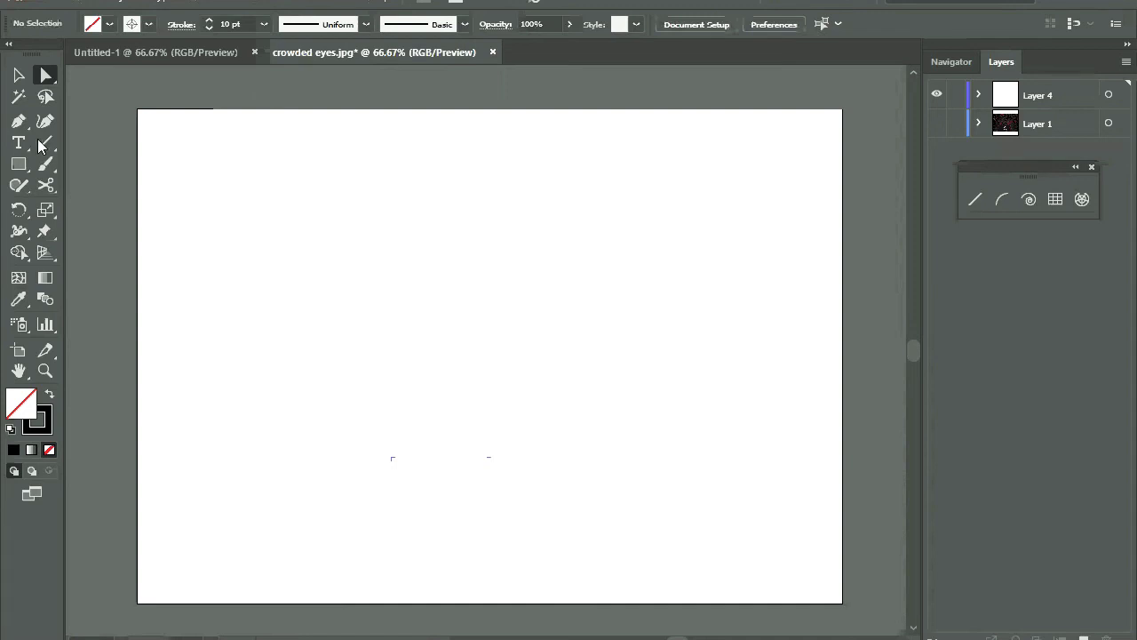
Draw a nearly vertical line about 430 pt long, a nearly horizontal line from its upper end, and a slanted line crossing the horizontal one.
click(45, 143)
mouse_move(367, 208)
mouse_down()
mouse_move(388, 447)
mouse_move(374, 458)
mouse_up()
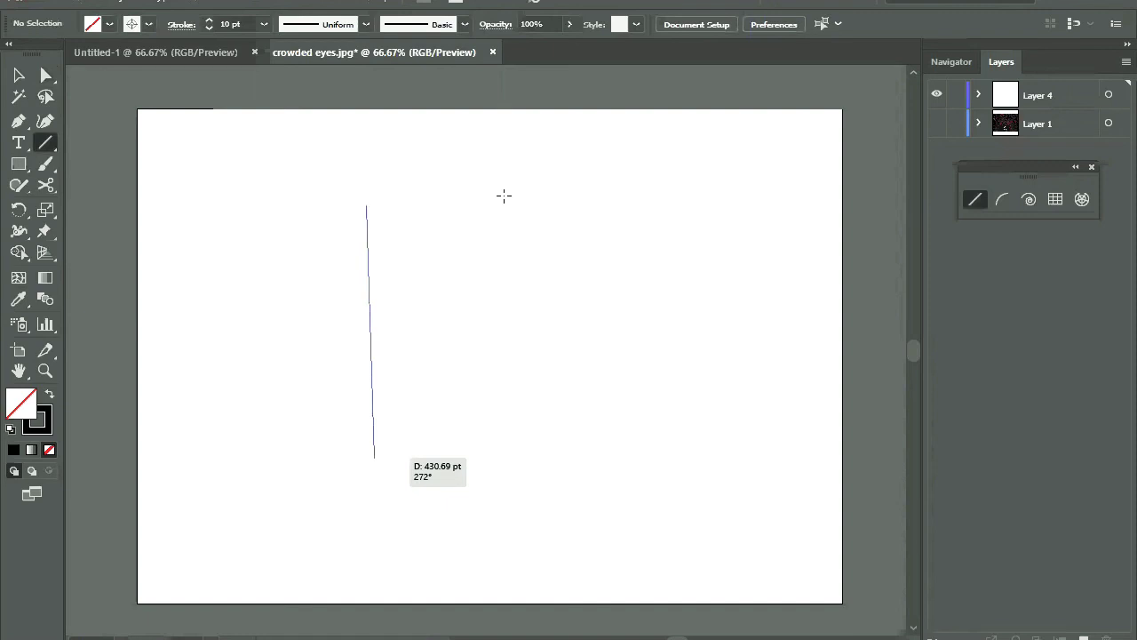
mouse_move(367, 206)
mouse_down()
mouse_move(533, 236)
mouse_move(519, 226)
mouse_up()
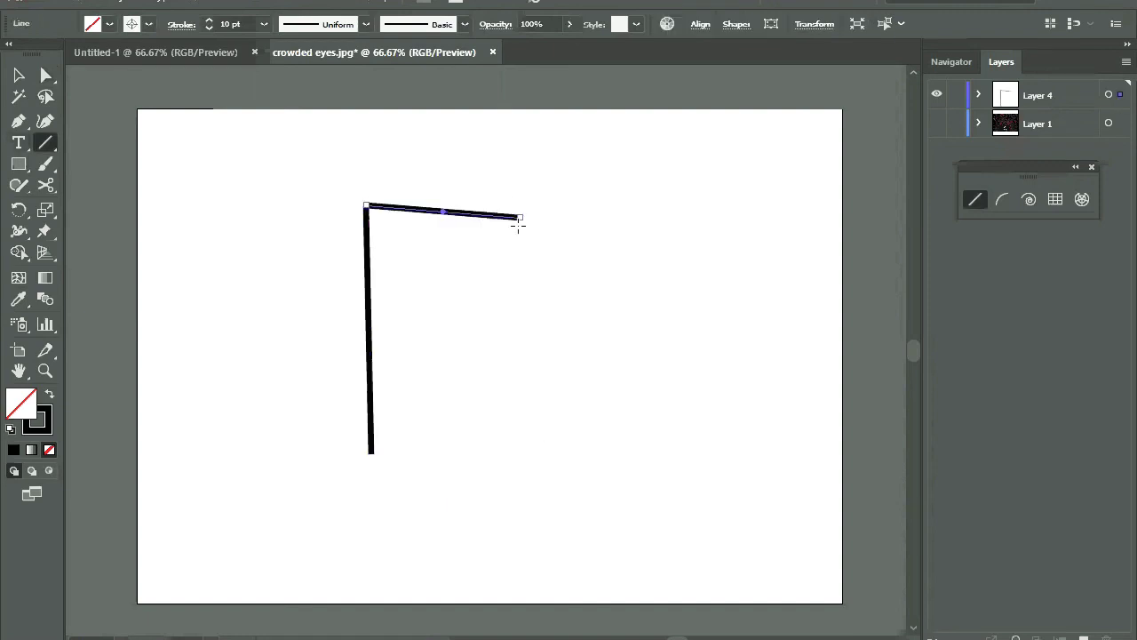
drag(520, 455, 521, 217)
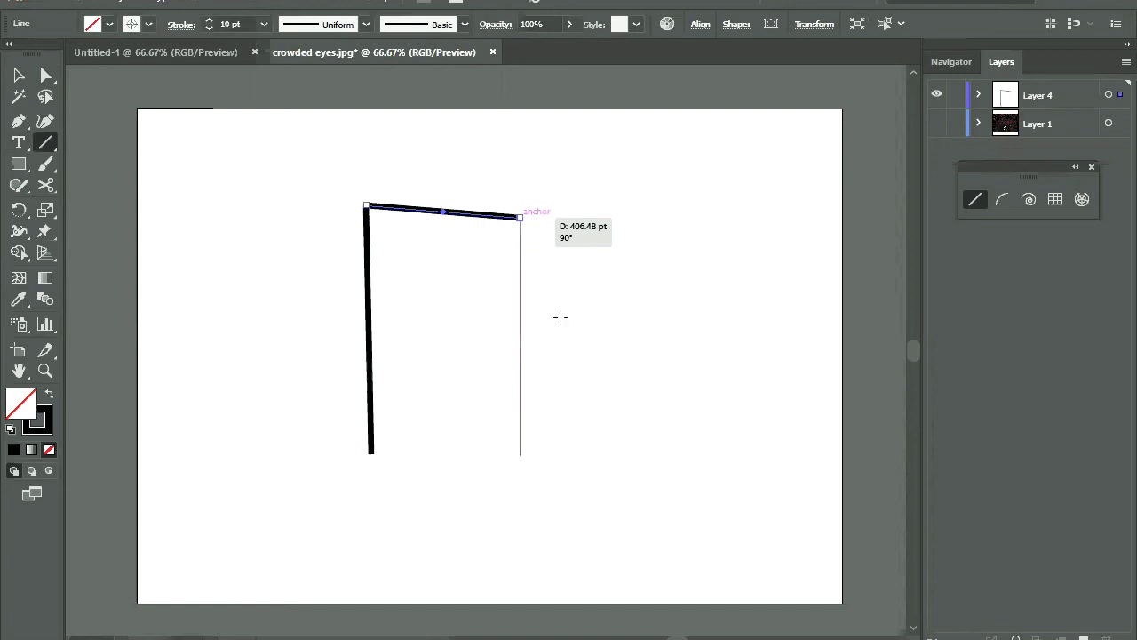
drag(560, 317, 462, 171)
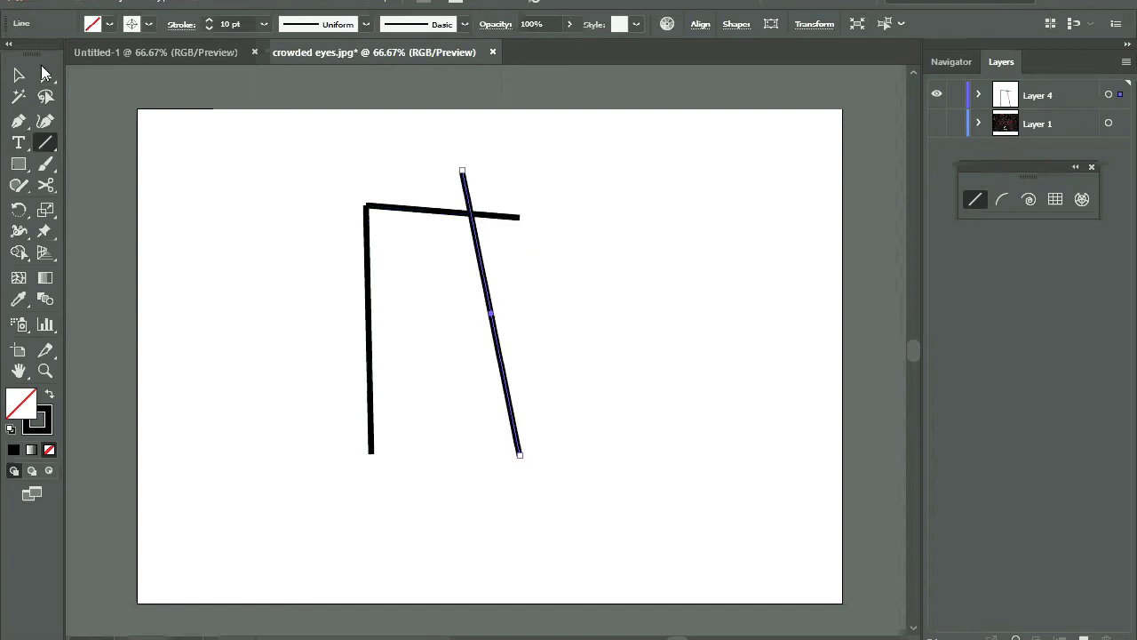
Select the three lines with Direct Selection and cut the slanted line where it crosses the horizontal one with the Scissors tool.
key(a)
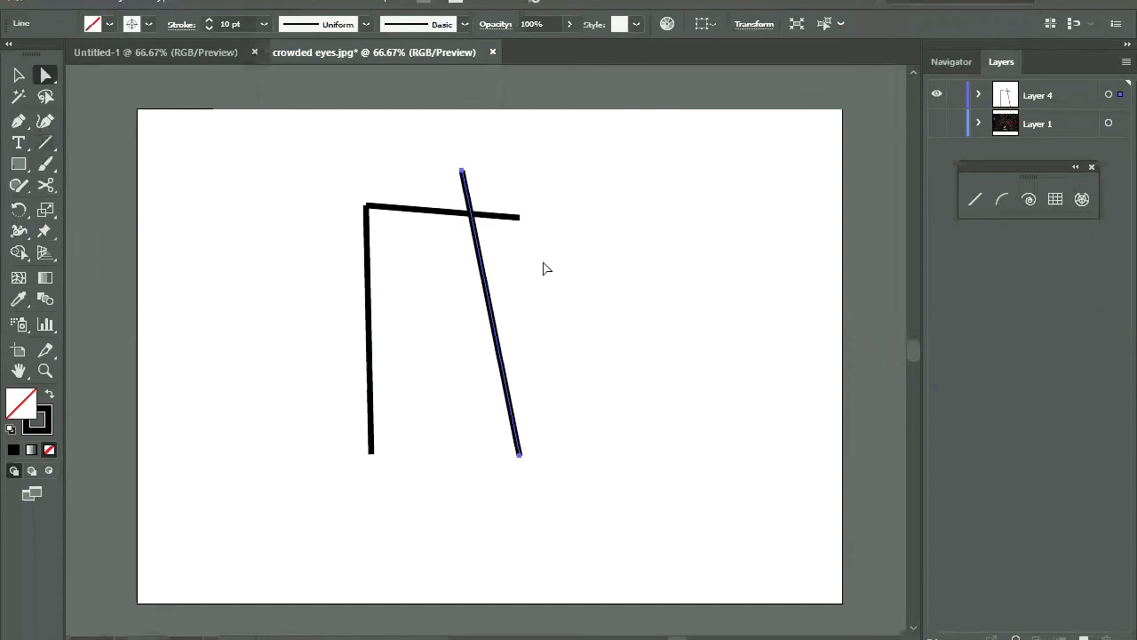
click(493, 224)
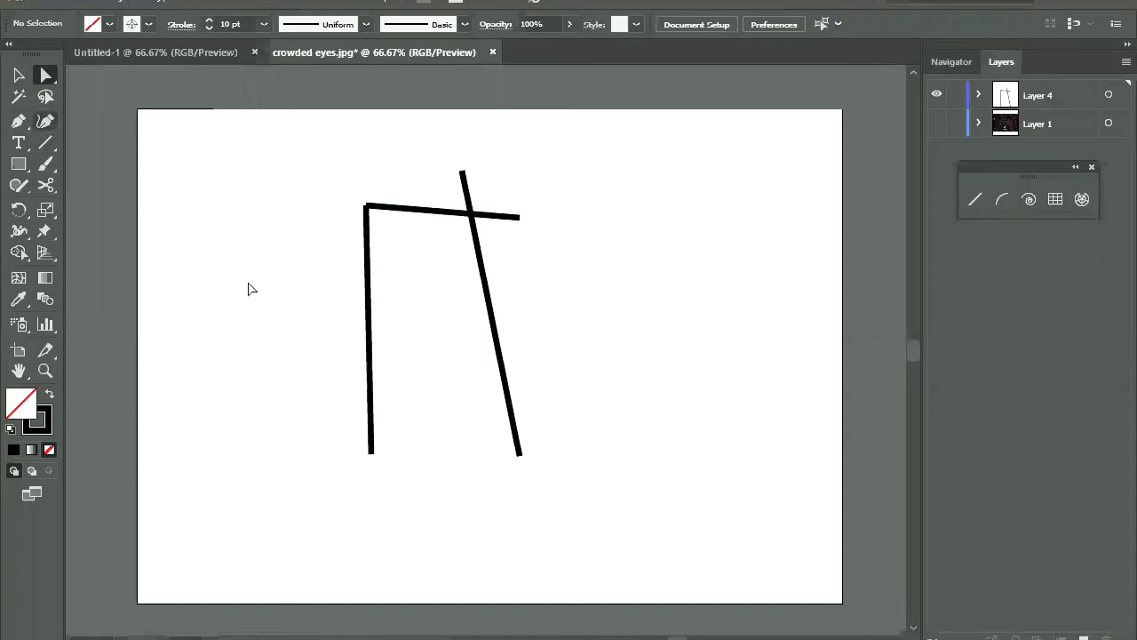
drag(538, 183, 298, 427)
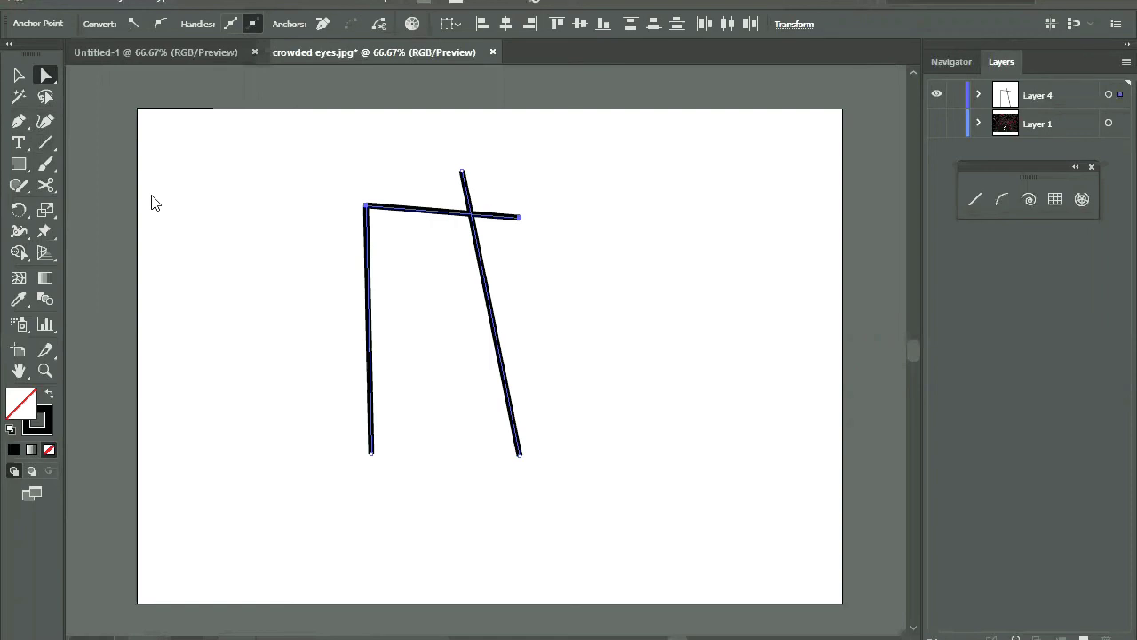
key(shift+e)
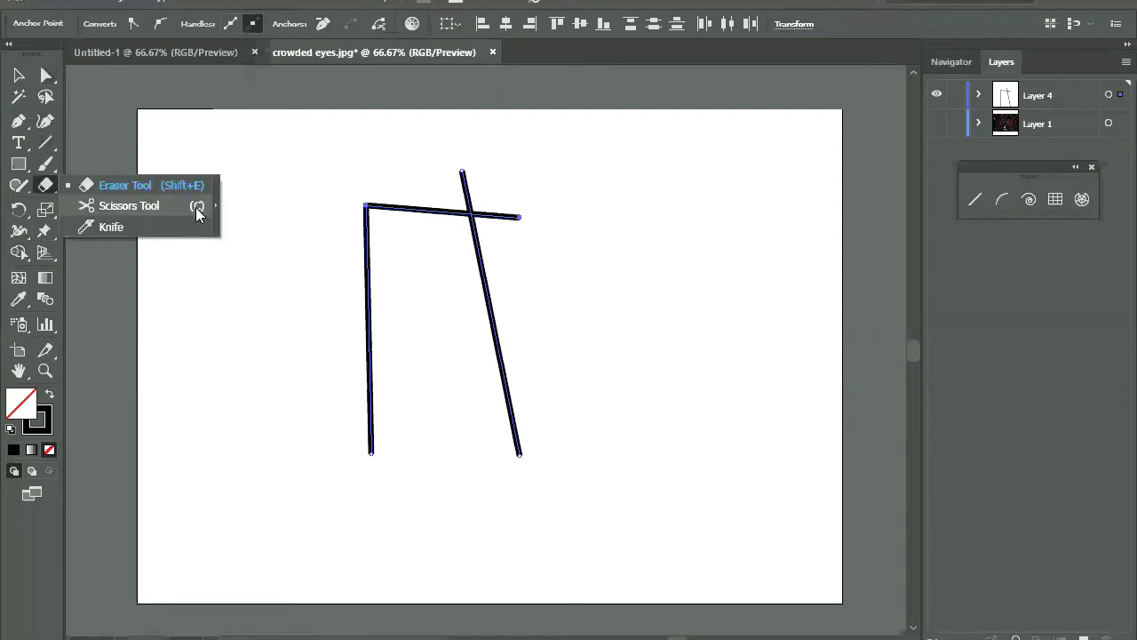
key(a)
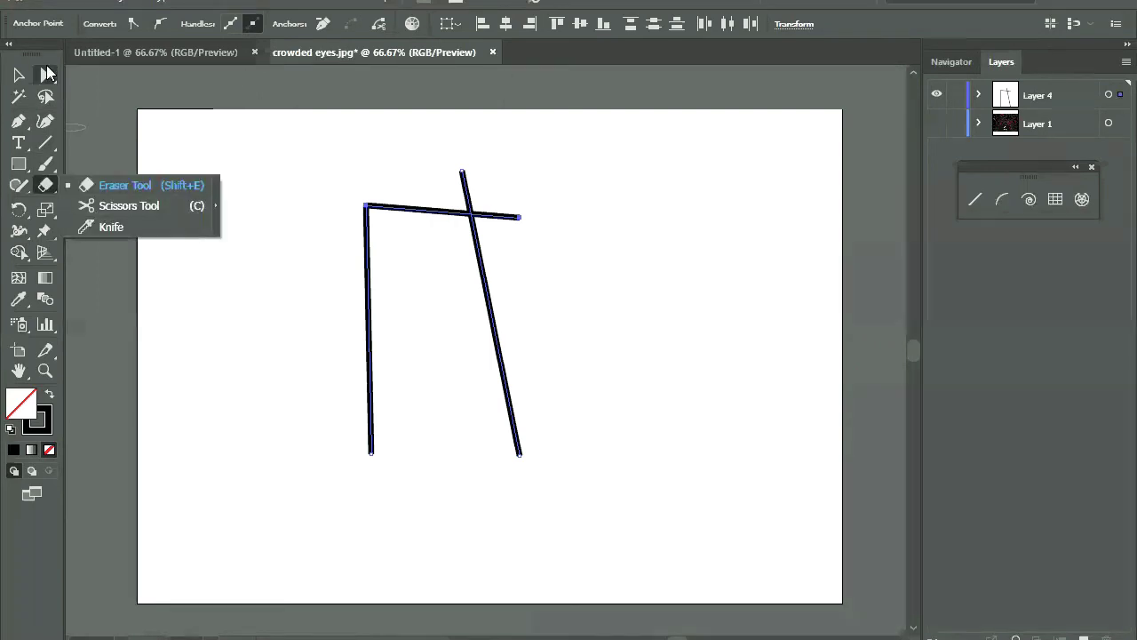
key(shift+e)
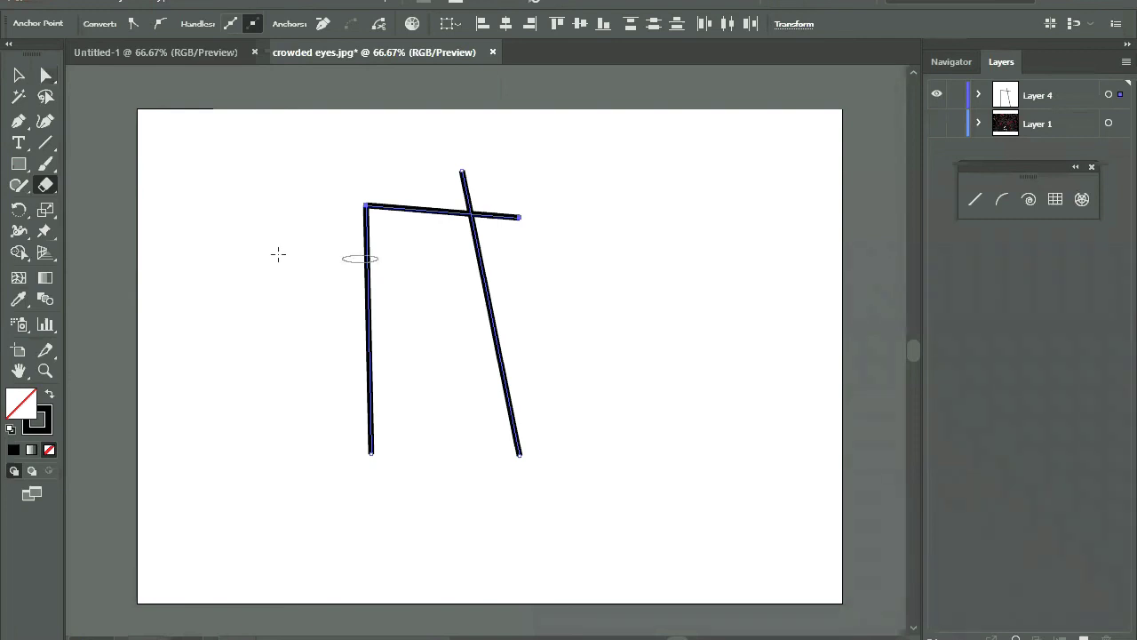
key(a)
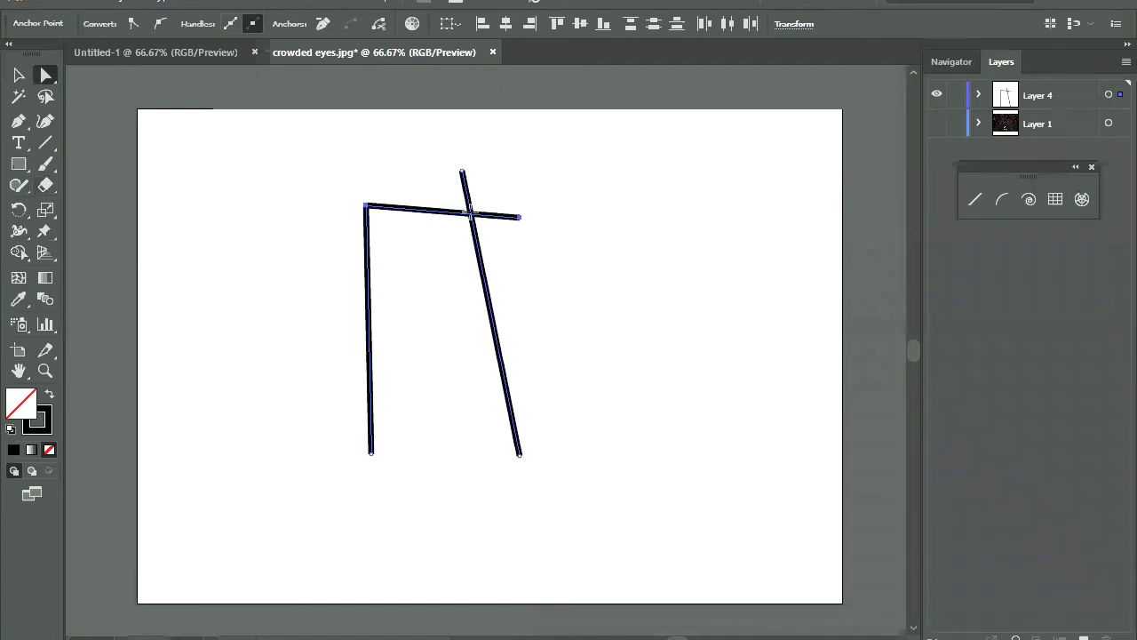
key(c)
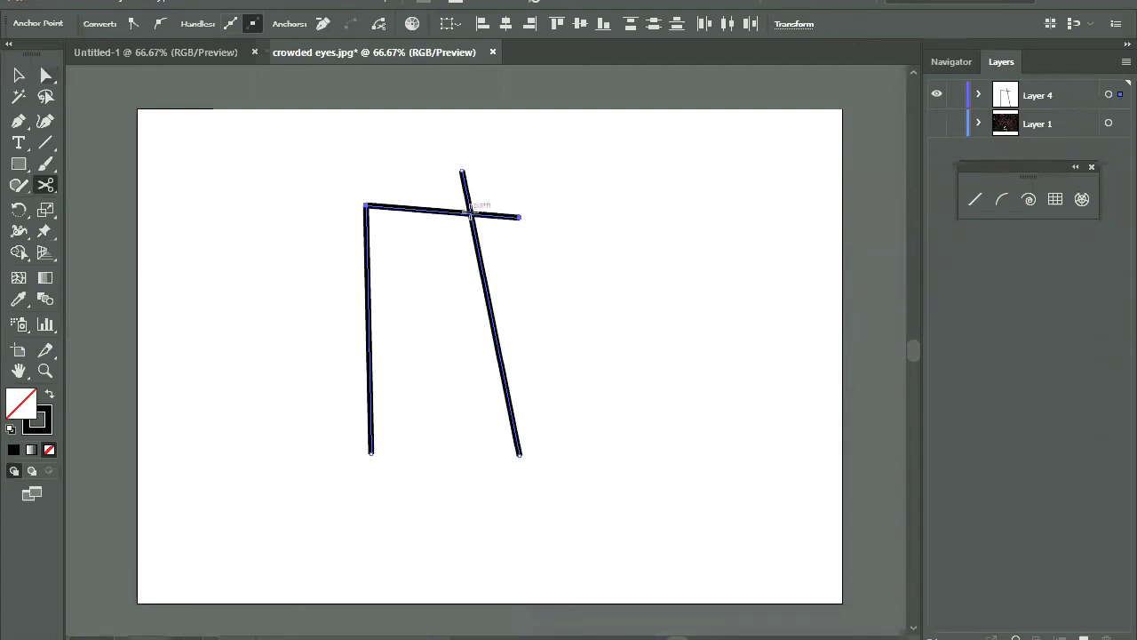
key(ctrl+plus)
key(ctrl+plus)
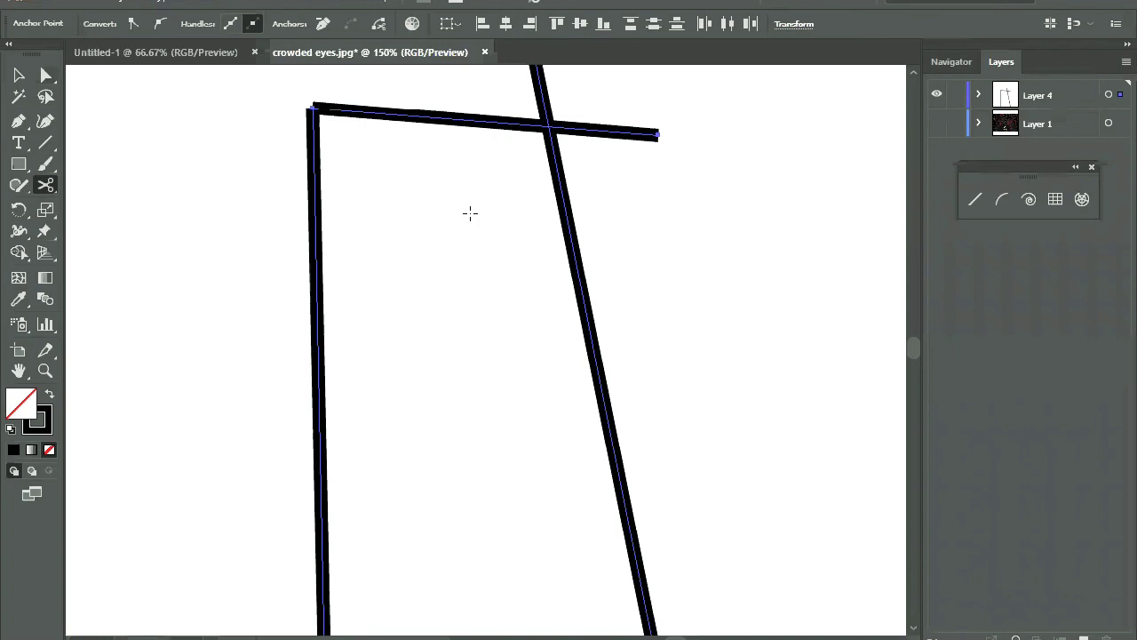
scroll(551, 190, up, 2)
click(548, 191)
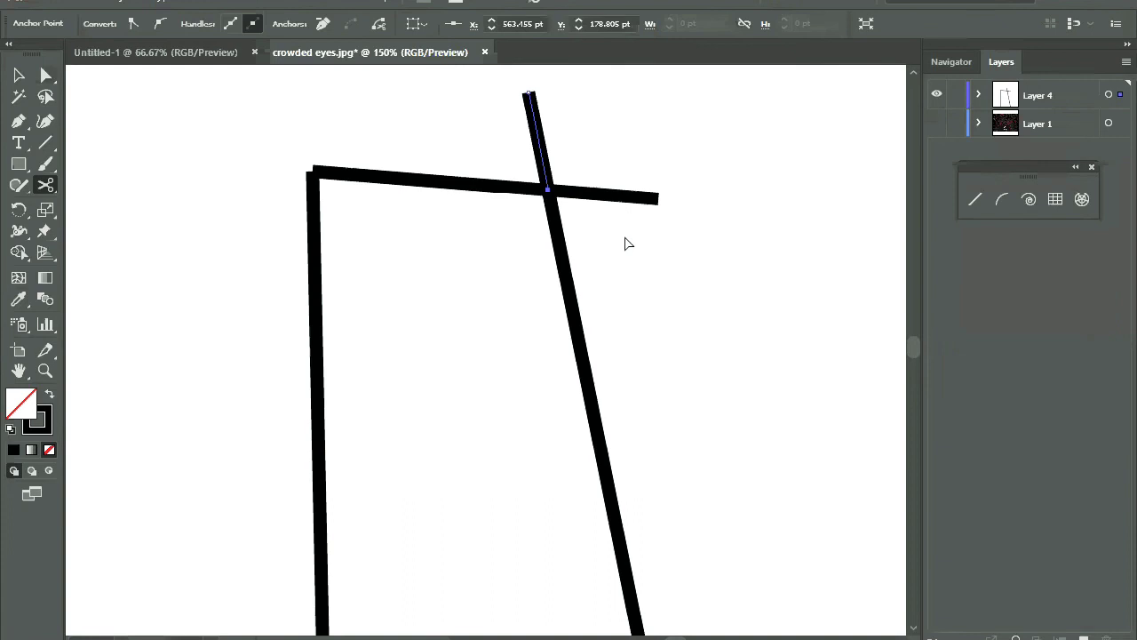
Delete the lower part of the cut slanted line, and clear all the remaining lines from the artboard.
key(a)
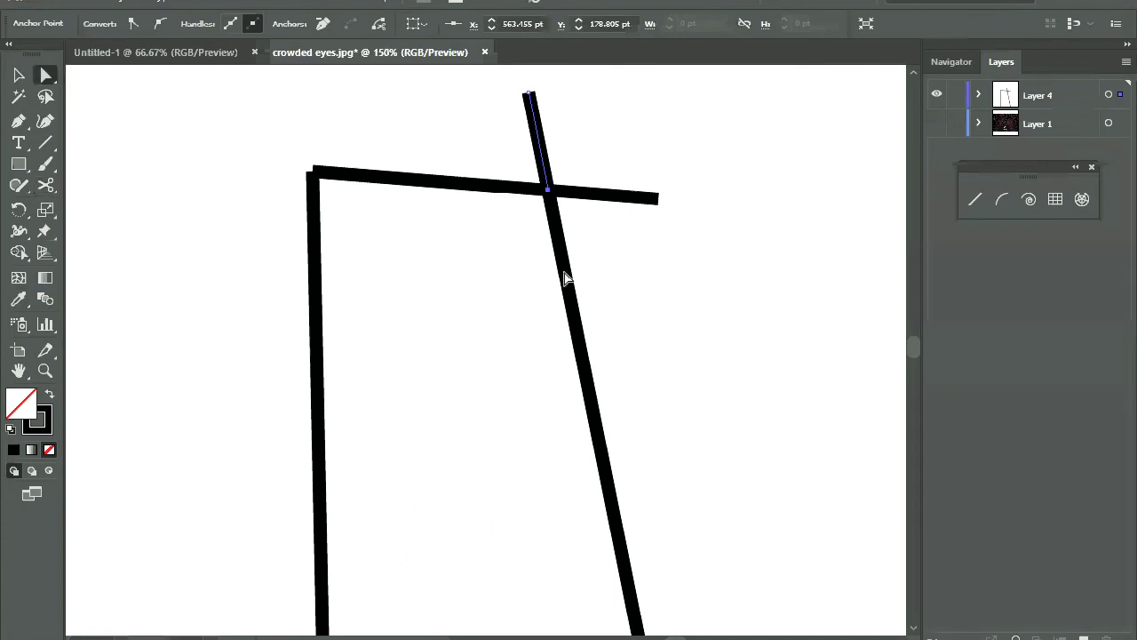
click(543, 142)
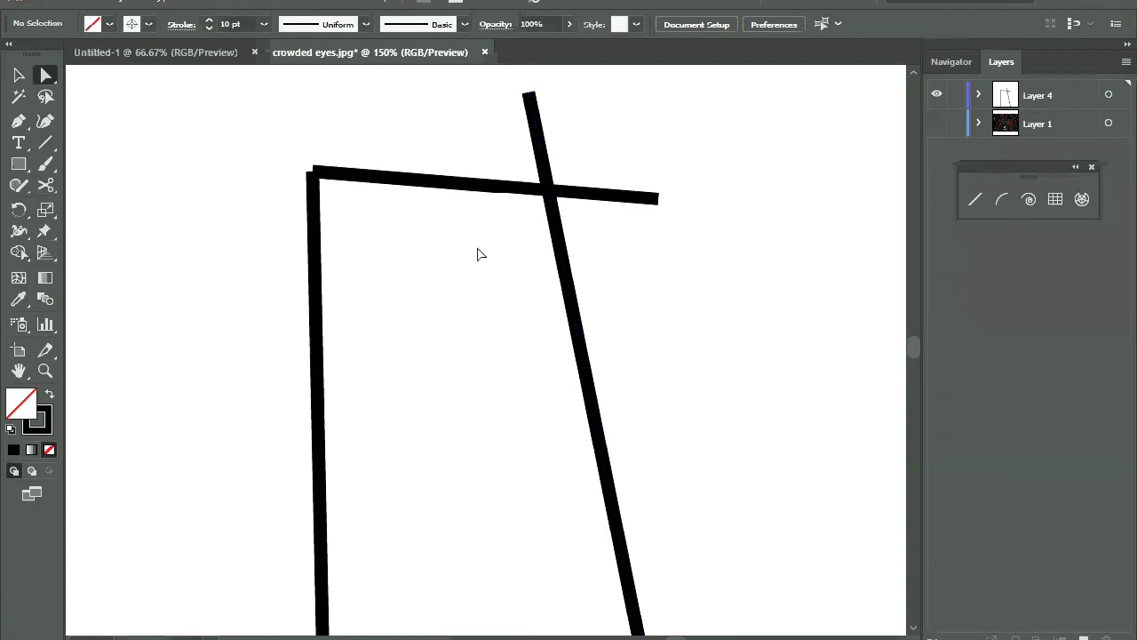
key(ctrl+minus)
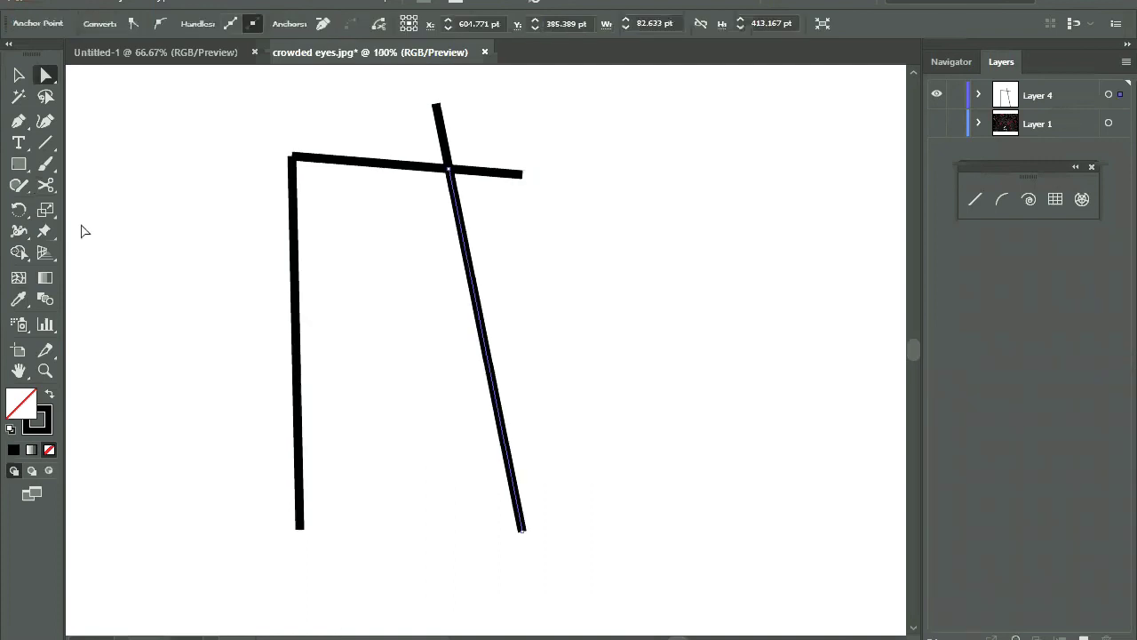
key(ctrl+z)
key(ctrl+a)
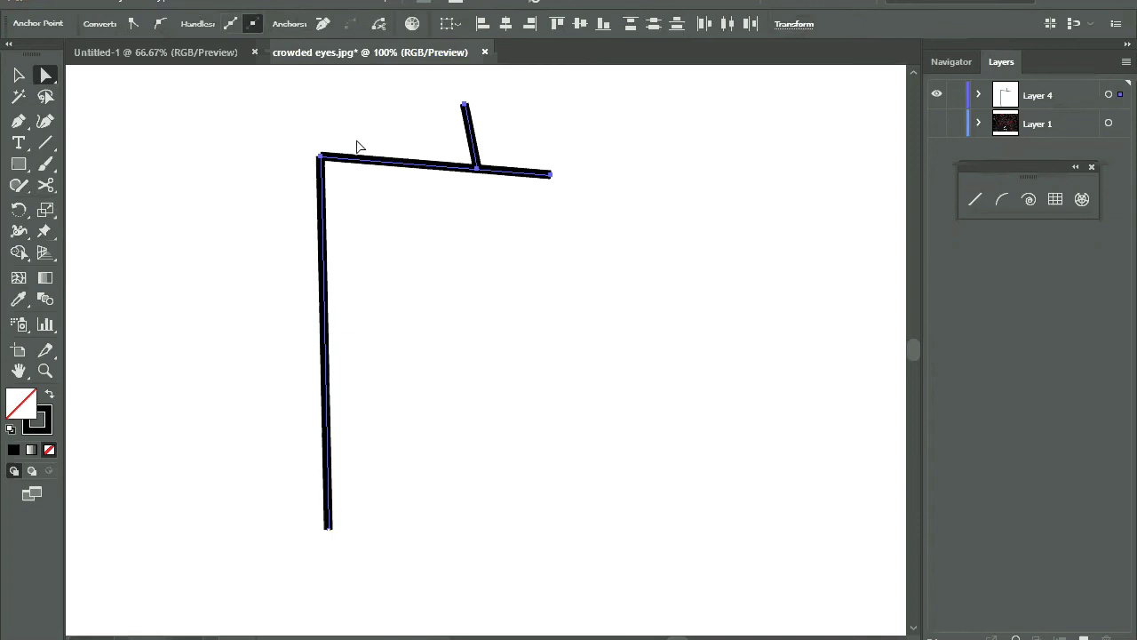
key(Delete)
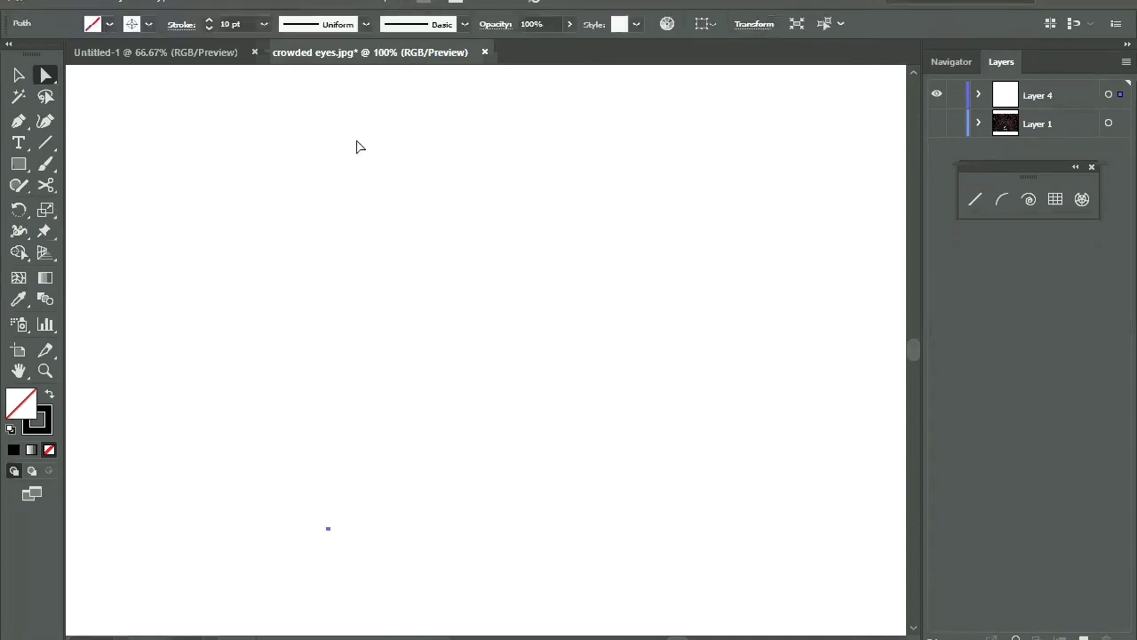
Draw a nearly vertical line about 301 pt tall, a nearly horizontal line from its upper end, and a second vertical line meeting the other end.
click(45, 144)
drag(379, 450, 374, 187)
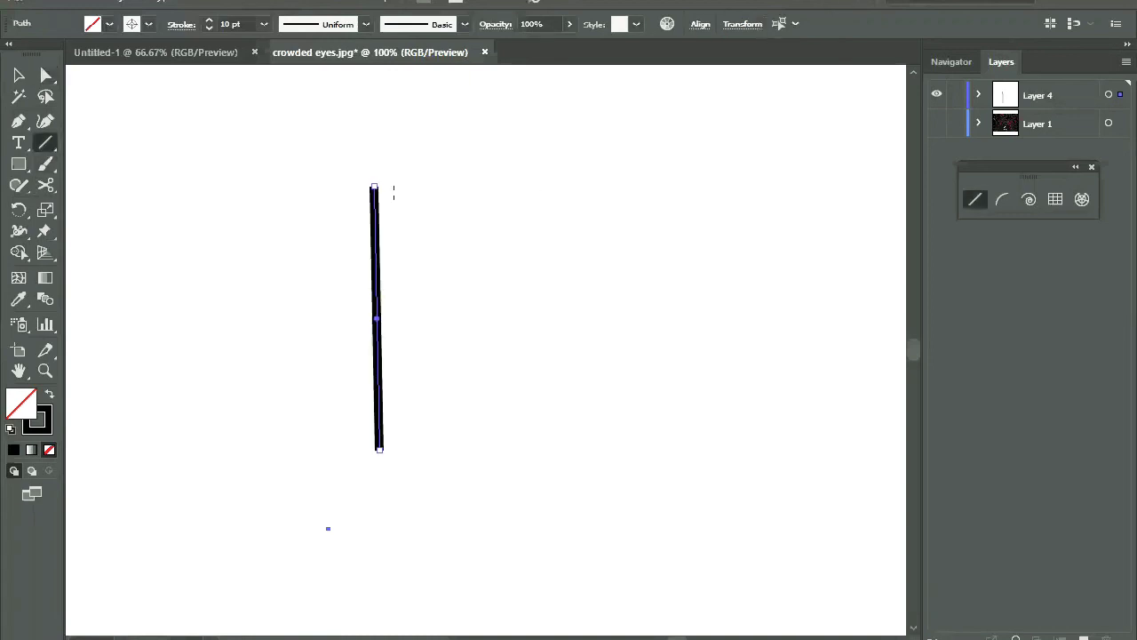
drag(374, 187, 544, 178)
drag(544, 427, 545, 179)
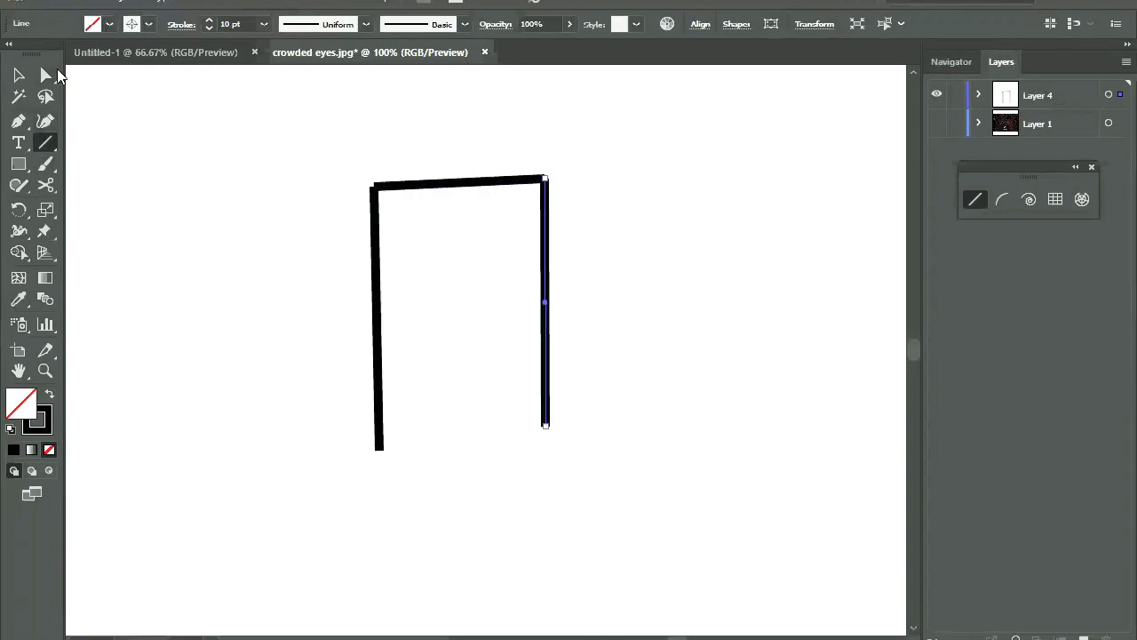
Select the upper ends of the three lines with Direct Selection and try to join them with the path Join command.
click(53, 73)
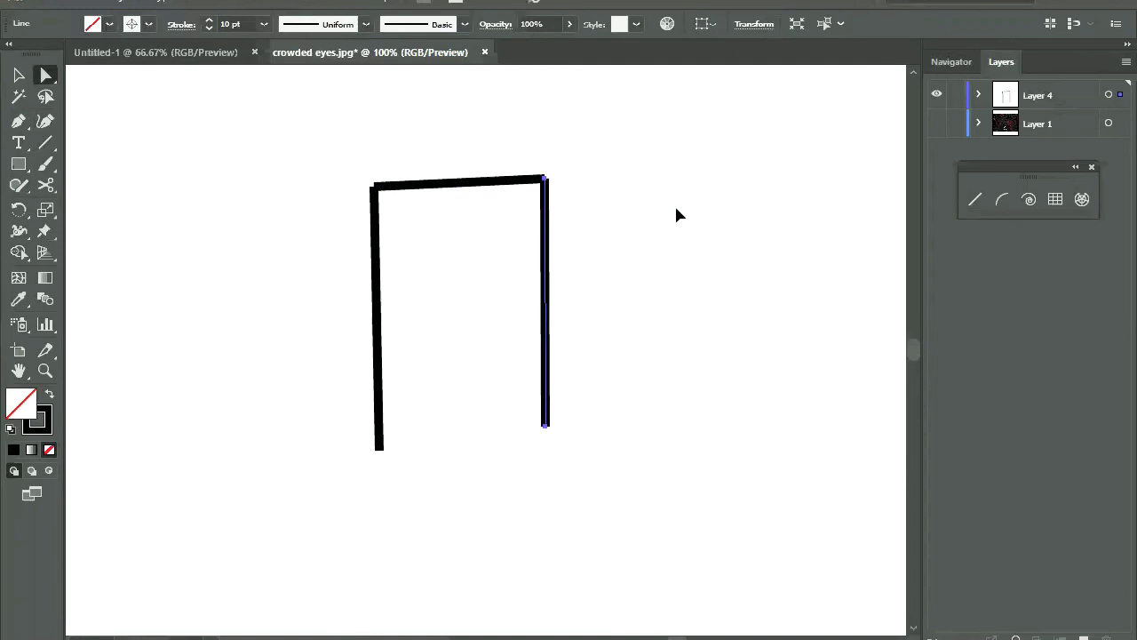
click(676, 215)
key(ctrl+plus)
key(ctrl+plus)
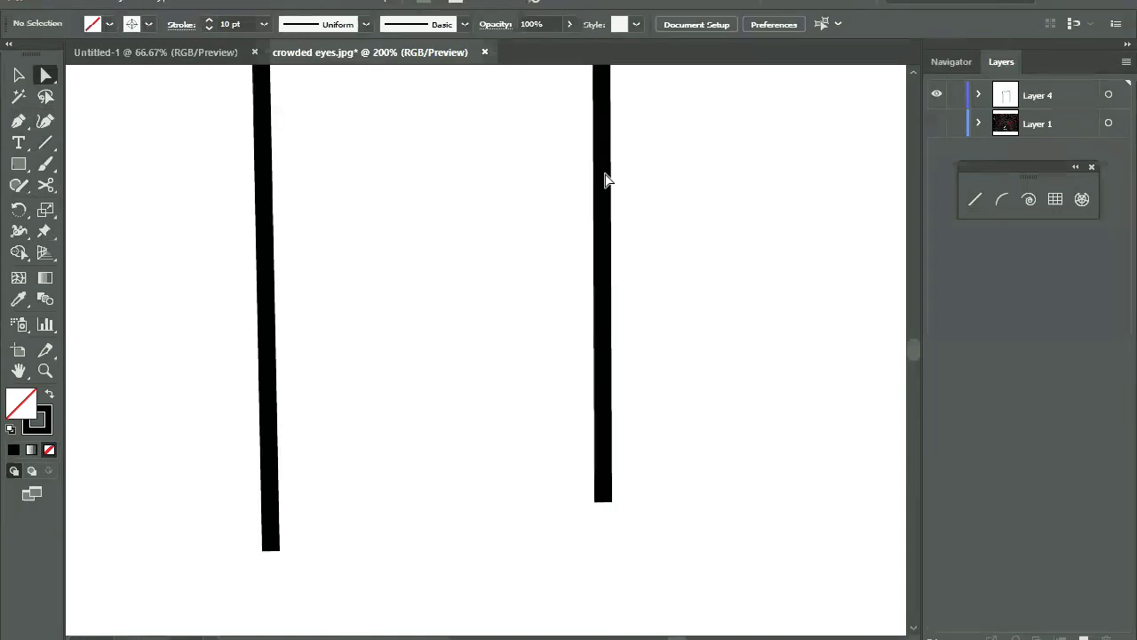
scroll(604, 152, up, 2)
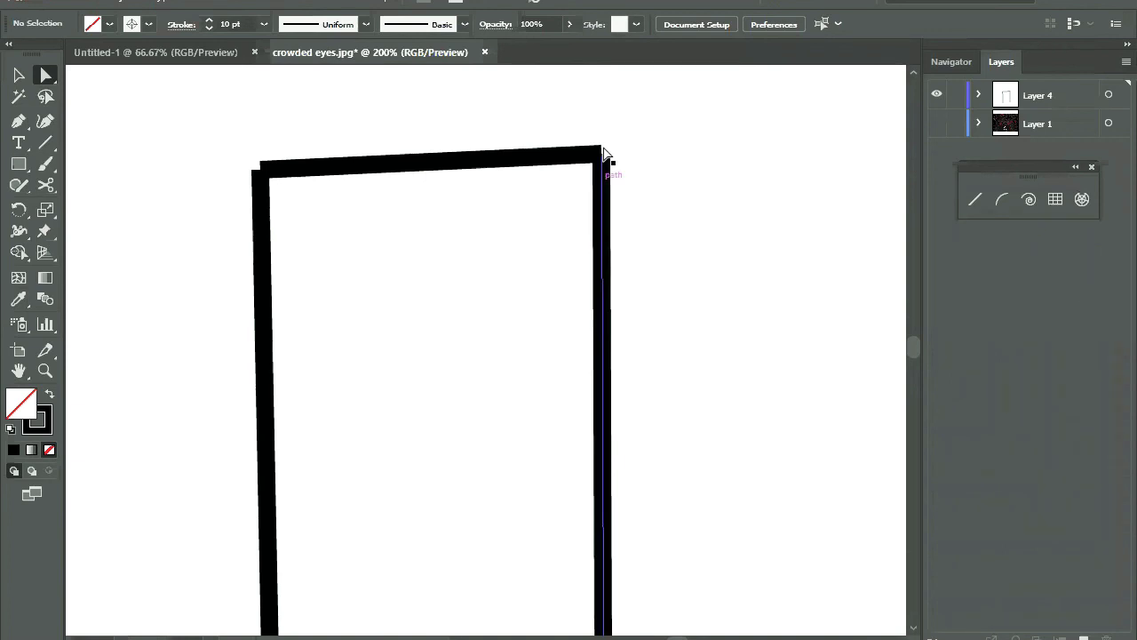
click(265, 263)
drag(667, 91, 179, 456)
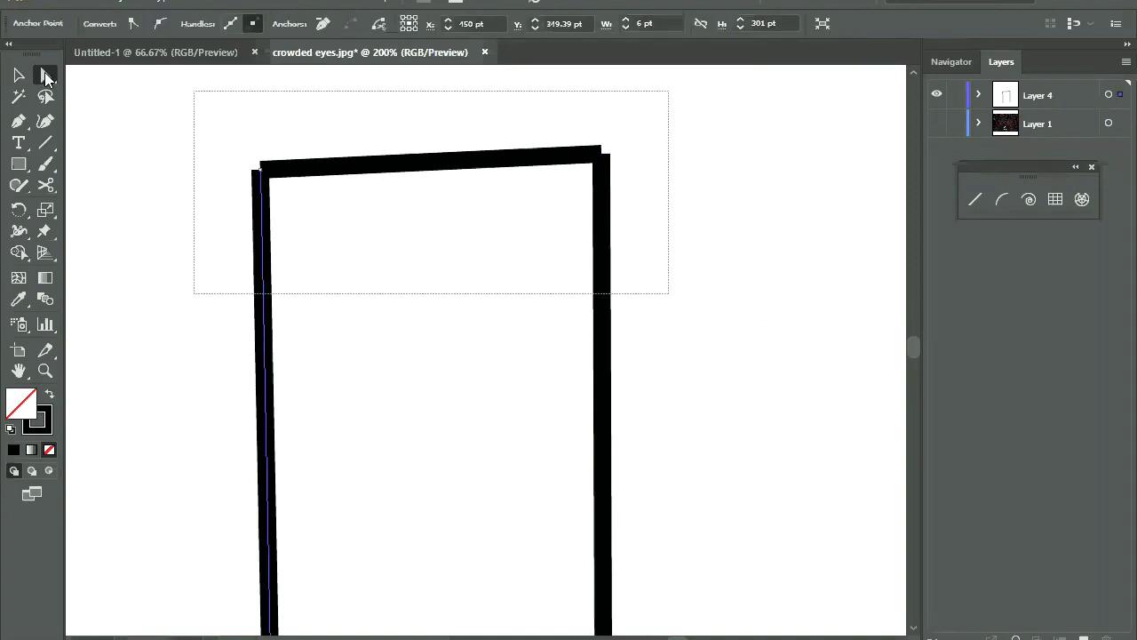
click(46, 78)
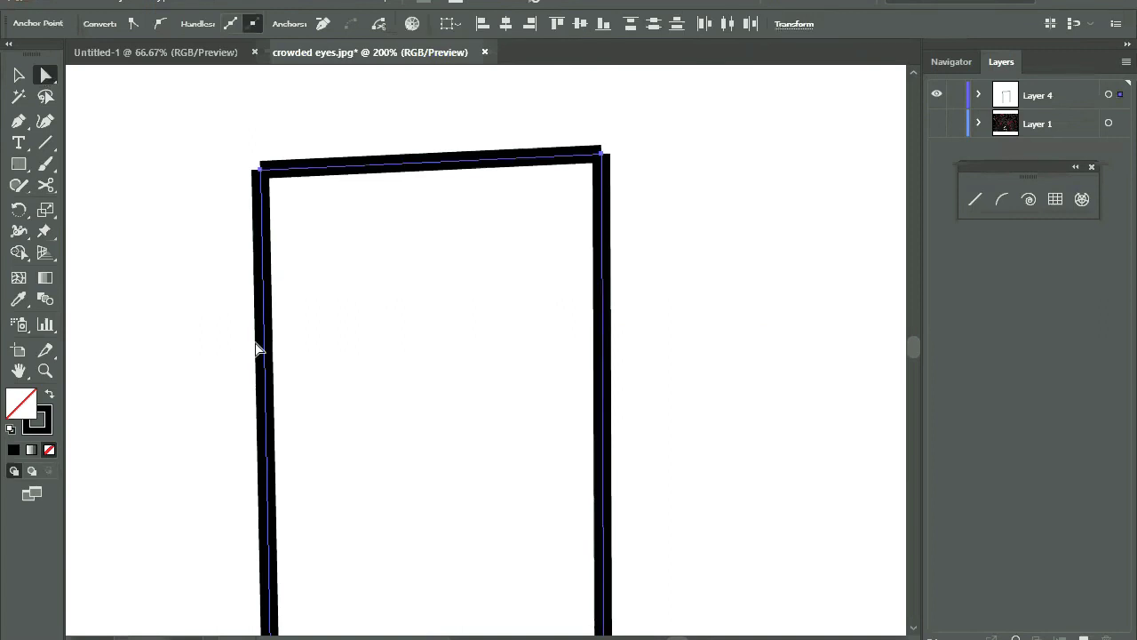
key(ctrl+a)
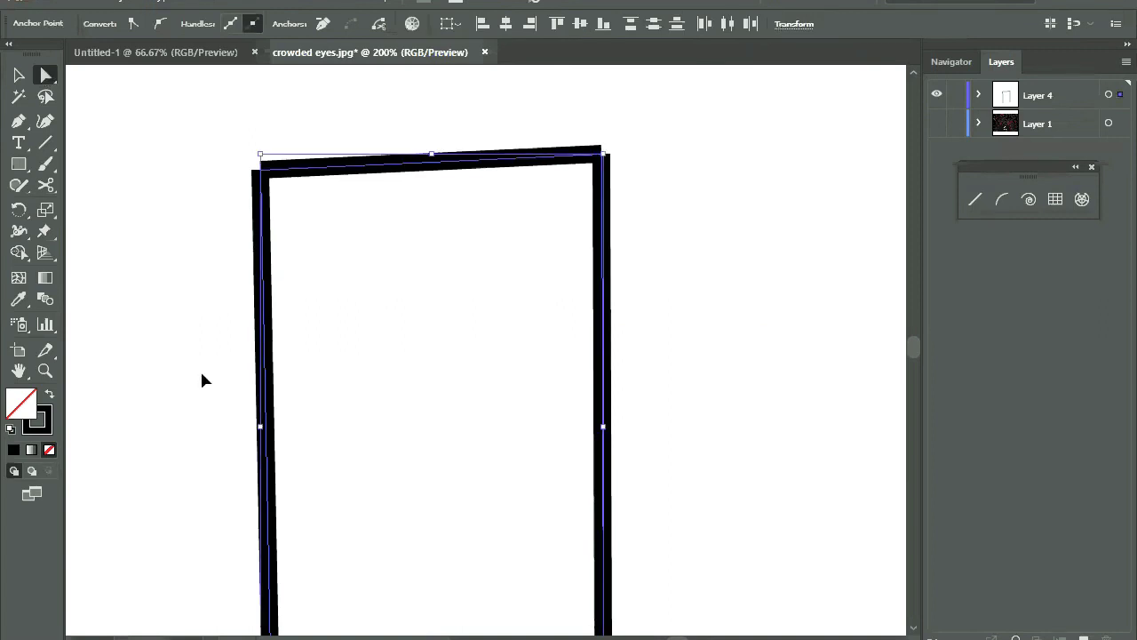
key(ctrl+minus)
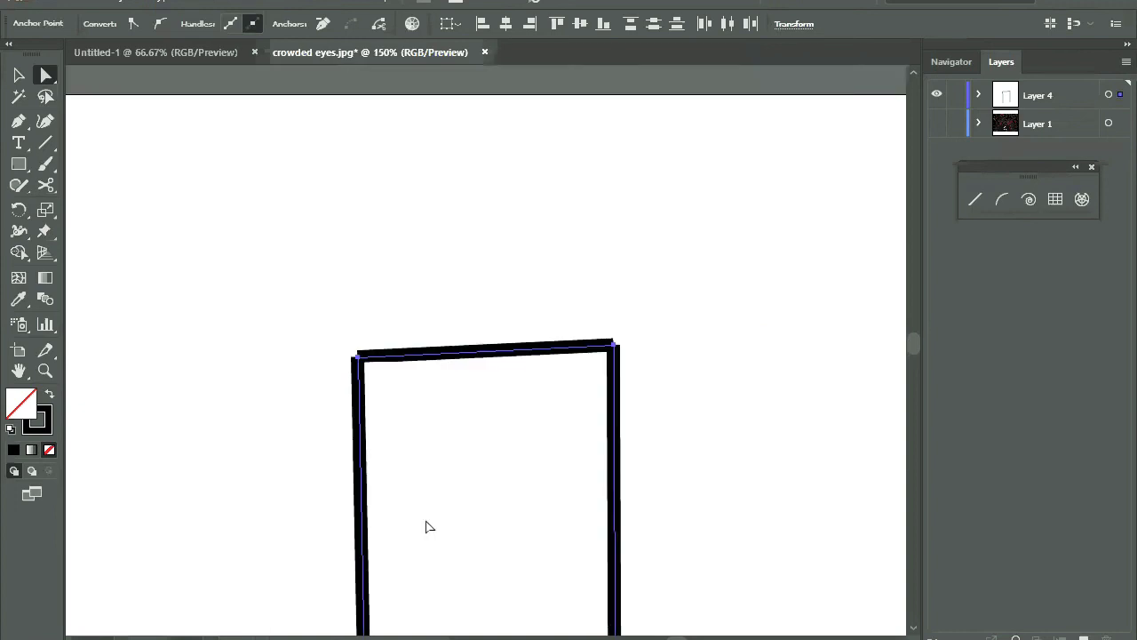
scroll(426, 525, down, 3)
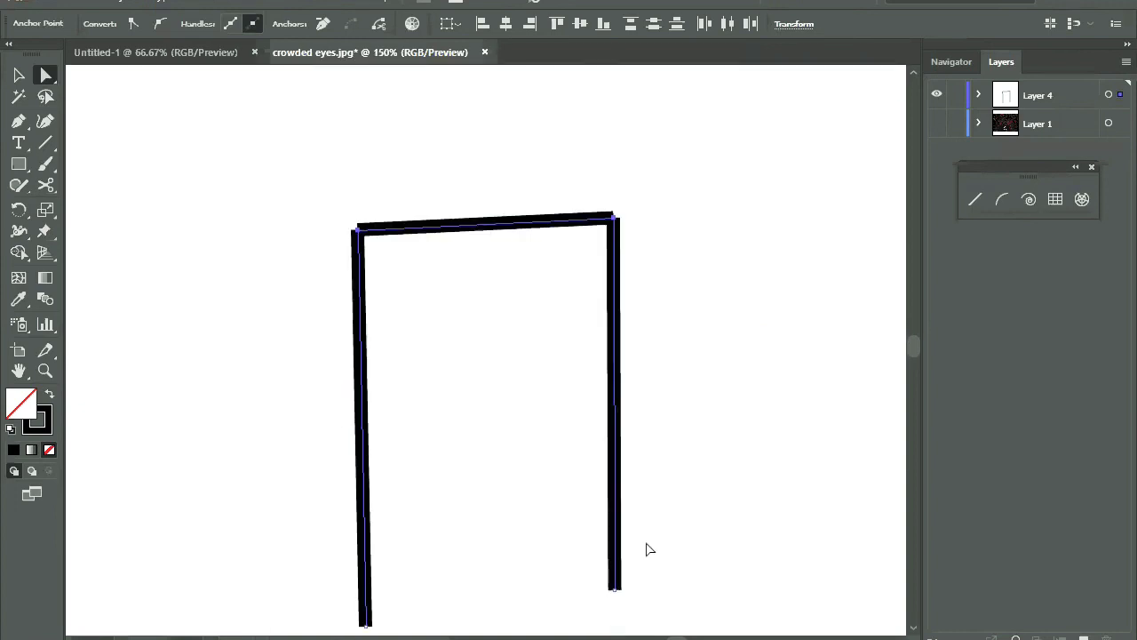
scroll(649, 549, down, 1)
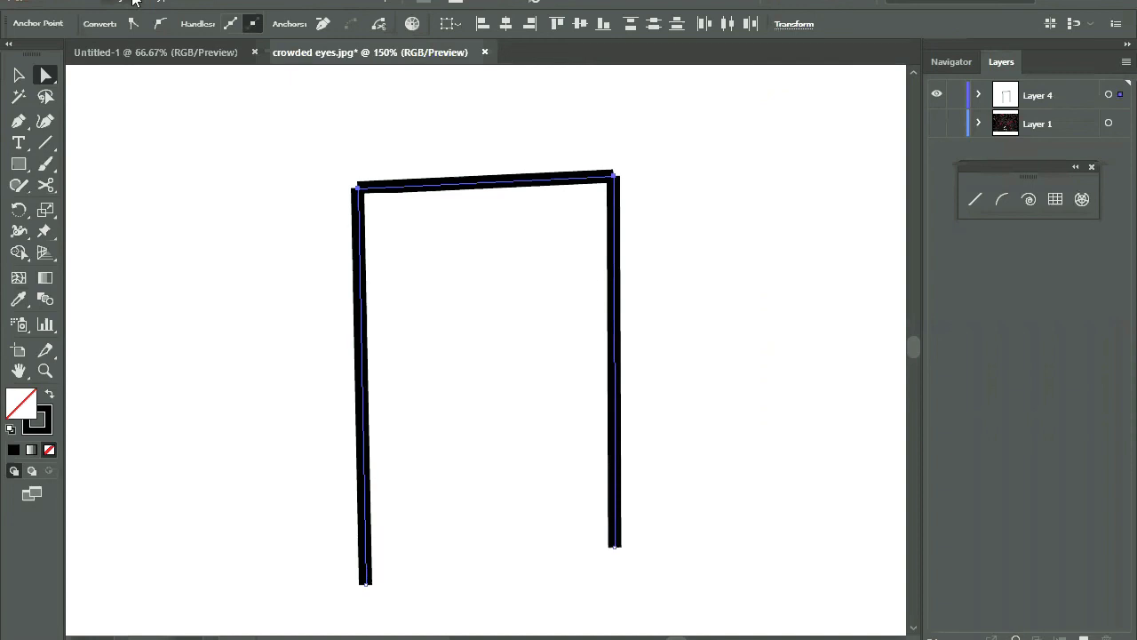
right_click(371, 389)
mouse_move(463, 387)
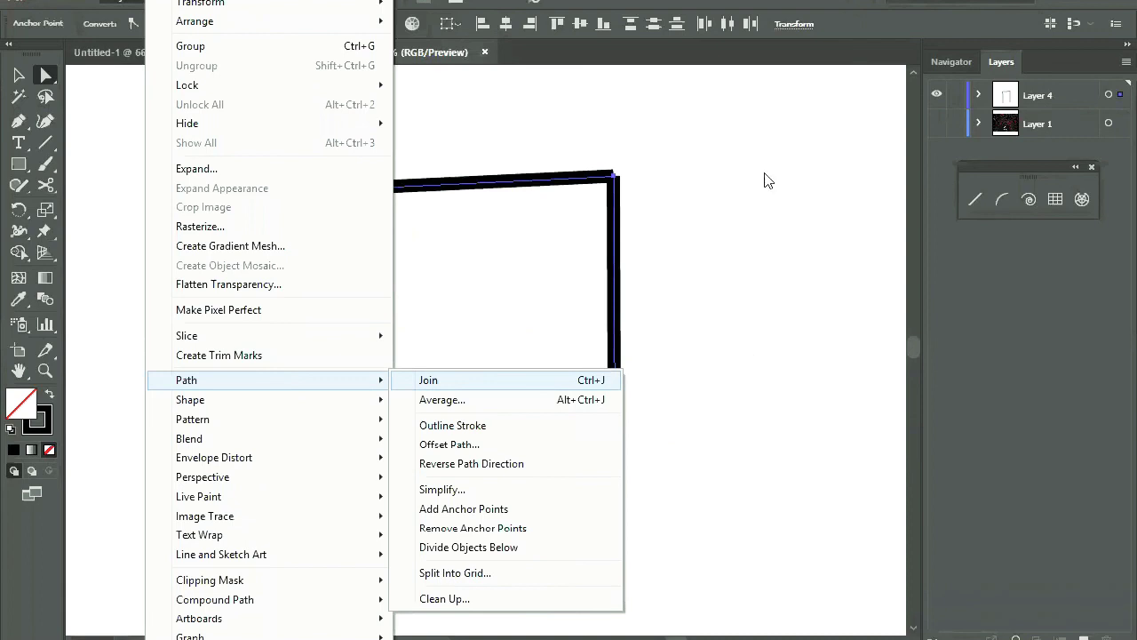
click(612, 233)
Reselect the upper part of all three lines and try once more to join them in a single operation.
key(ctrl+plus)
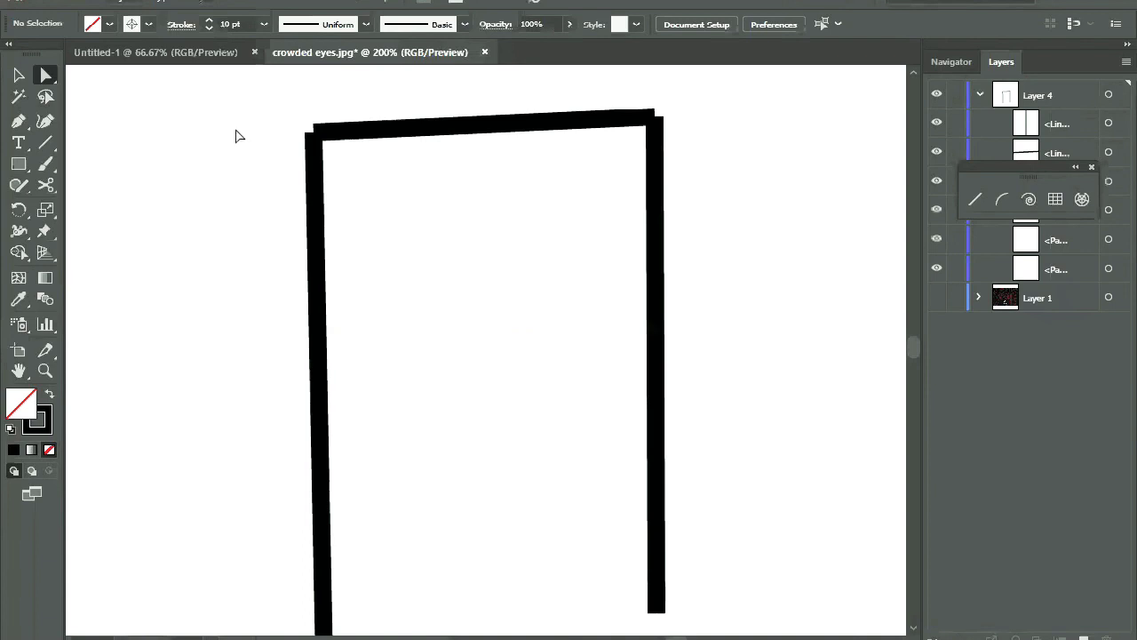
drag(250, 94, 677, 336)
key(alt+o)
key(p)
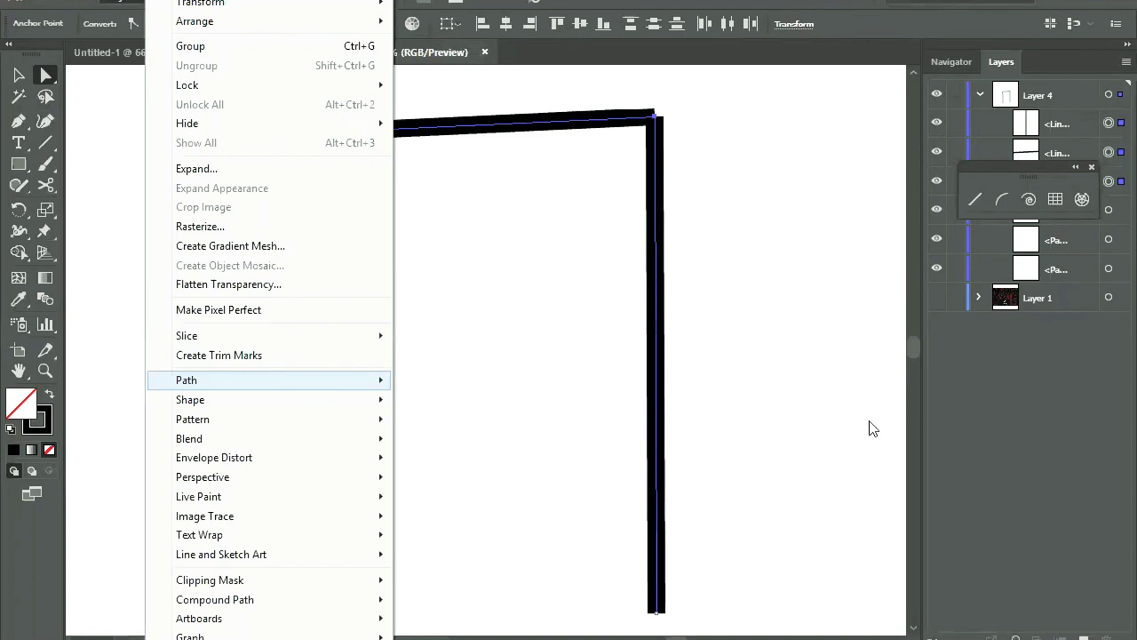
key(j)
click(752, 351)
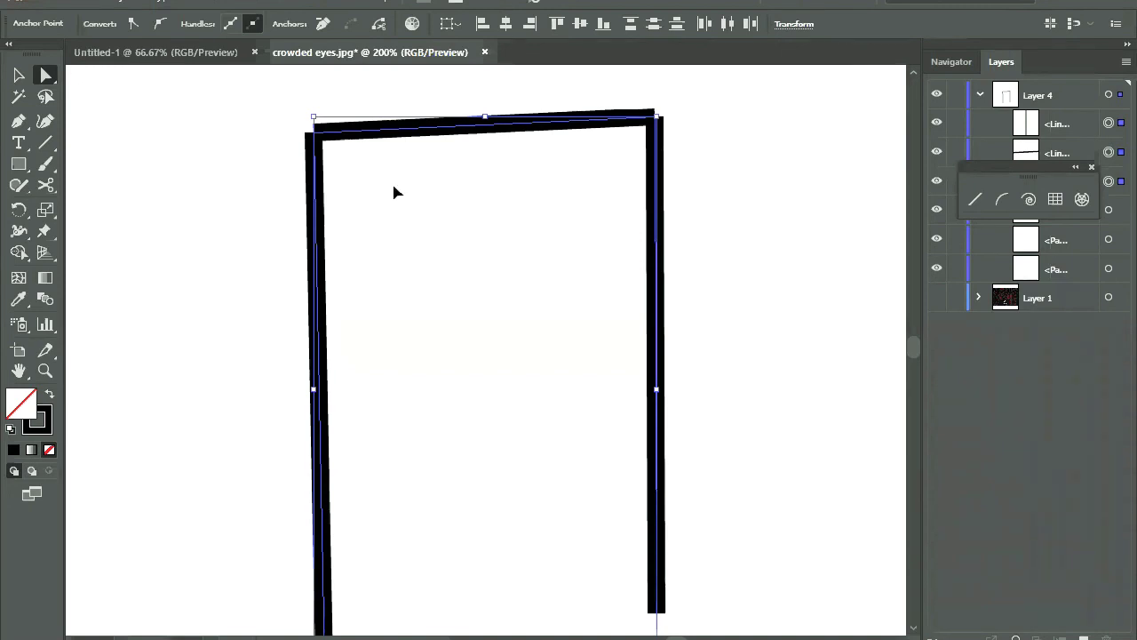
Direct-select only the upper-left corner of the frame, join the two line ends meeting there, and inspect the corner with nothing selected.
drag(394, 186, 287, 105)
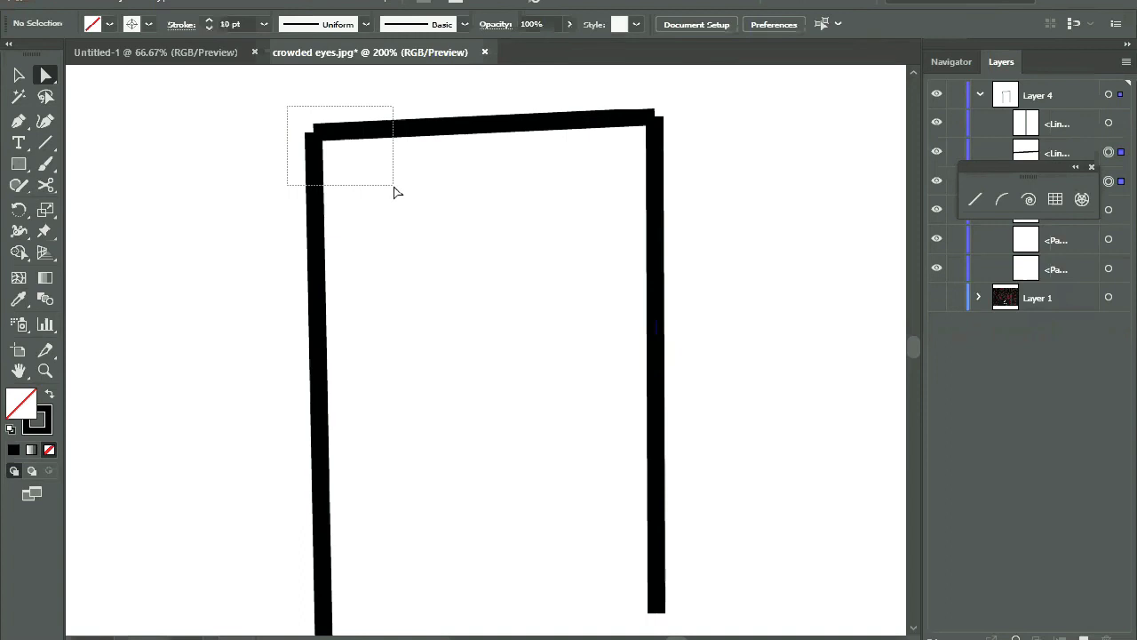
drag(396, 192, 396, 191)
key(ctrl+j)
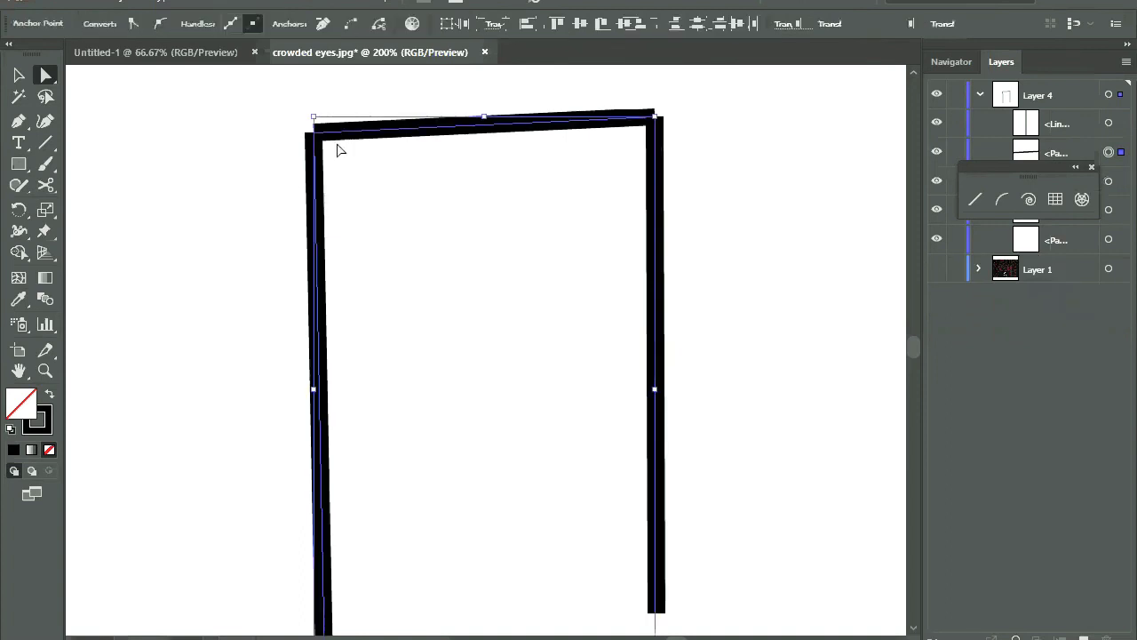
click(339, 149)
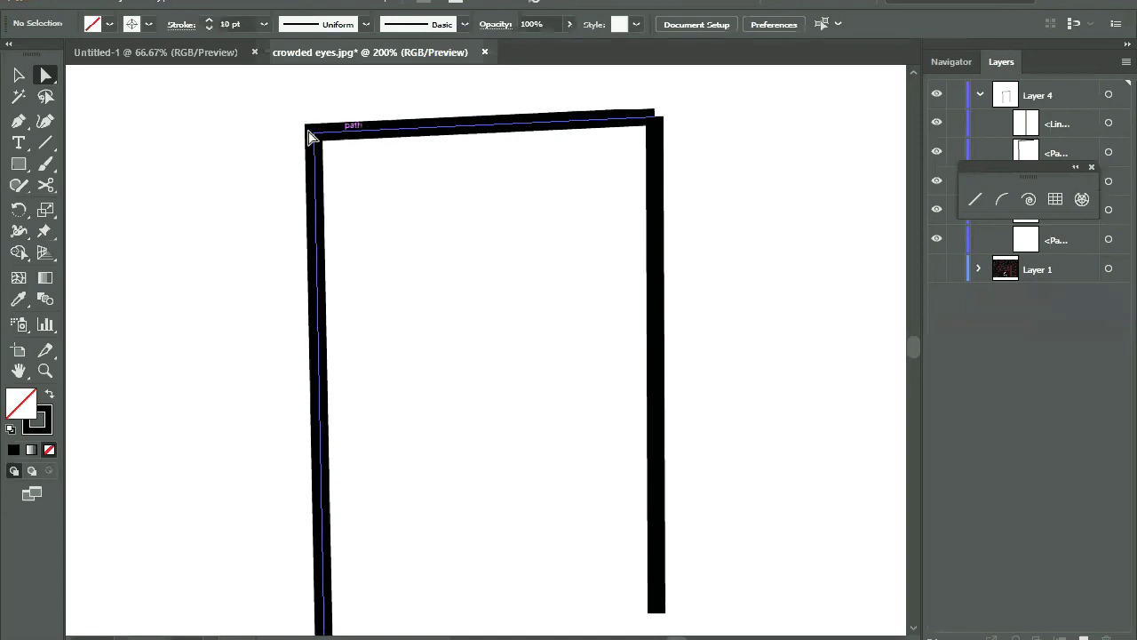
key(ctrl+equal)
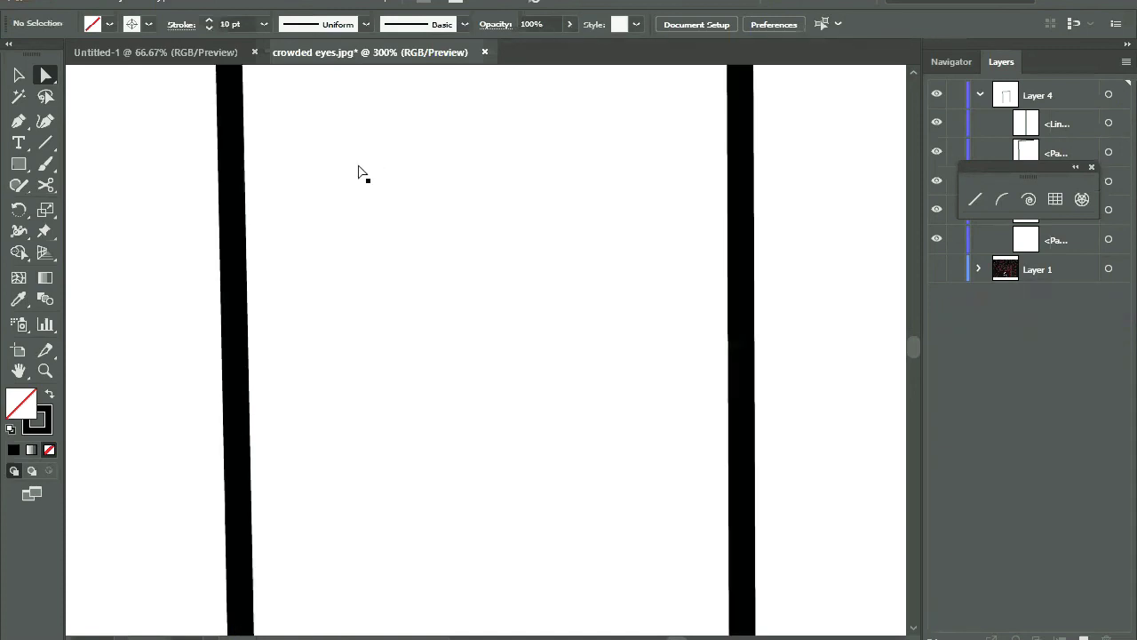
scroll(361, 172, up, 3)
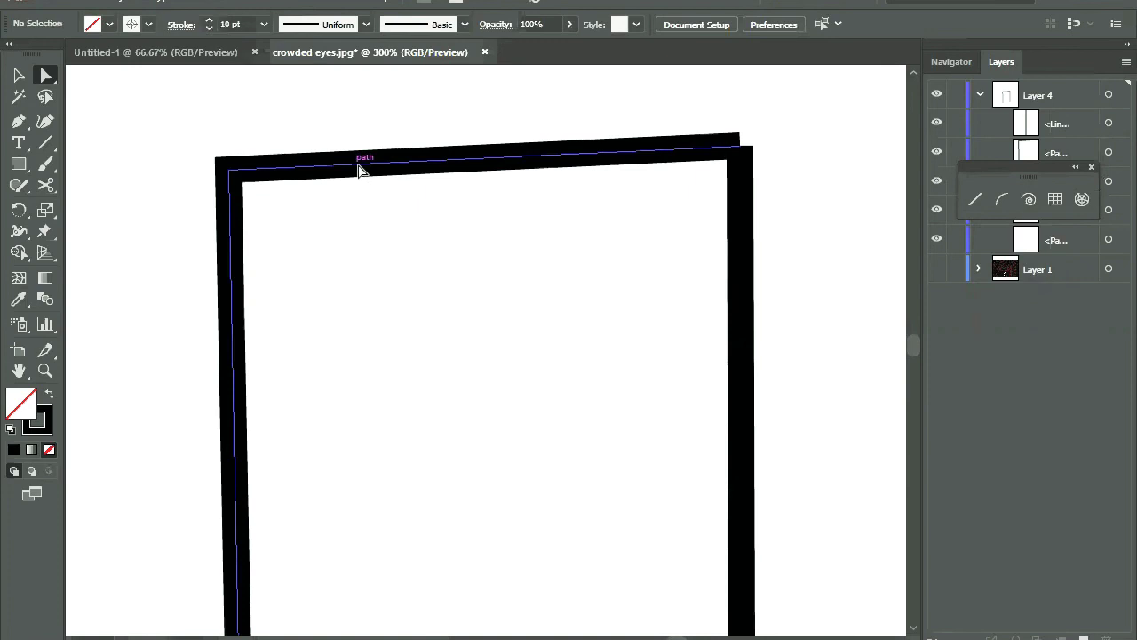
key(ctrl+minus)
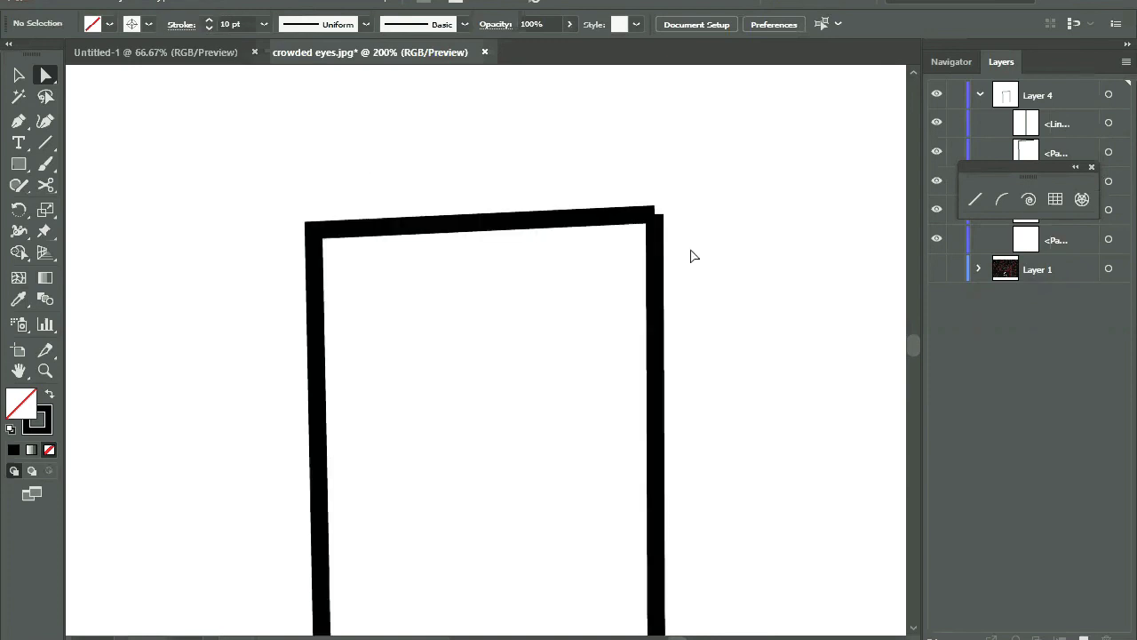
Join the horizontal line to the second vertical line at the frame's upper-right corner.
click(665, 250)
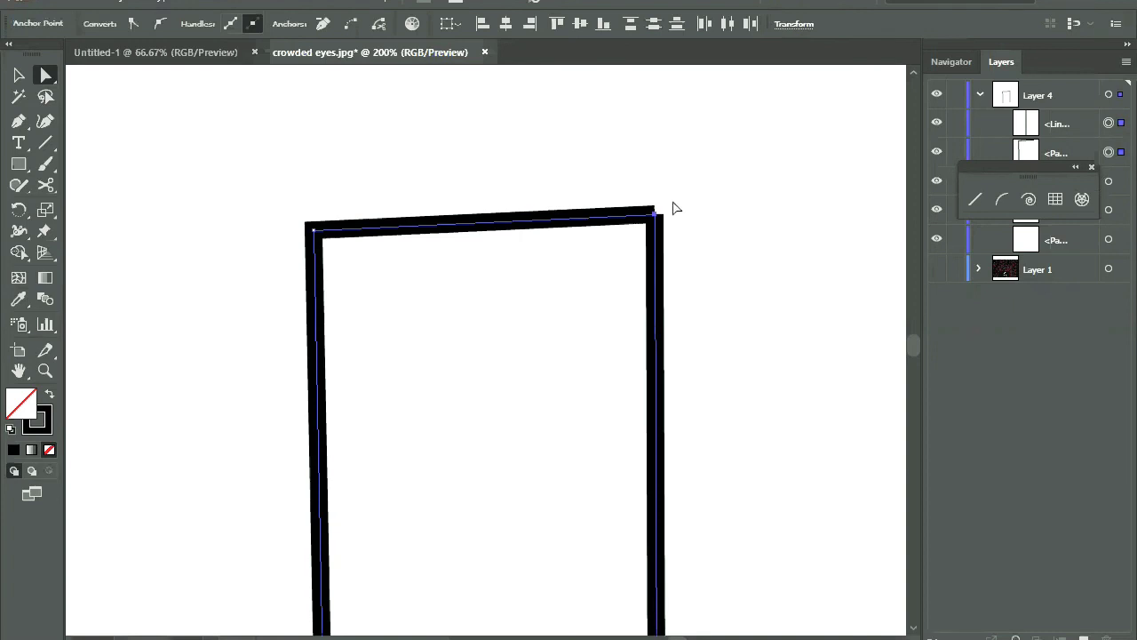
key(ctrl+j)
scroll(668, 300, down, 3)
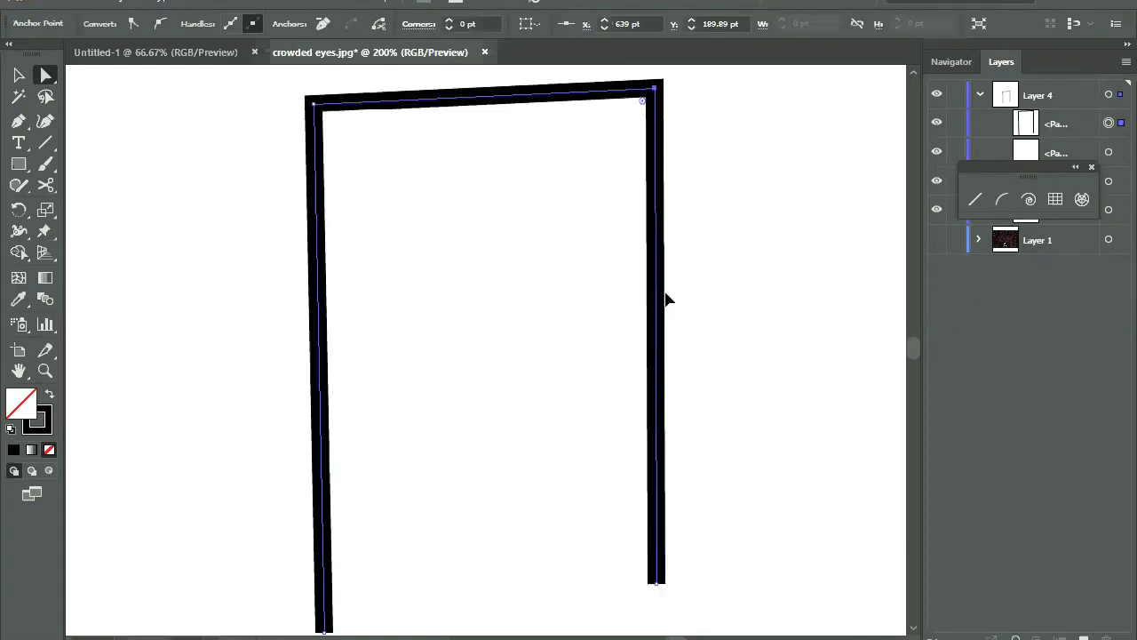
key(ctrl+minus)
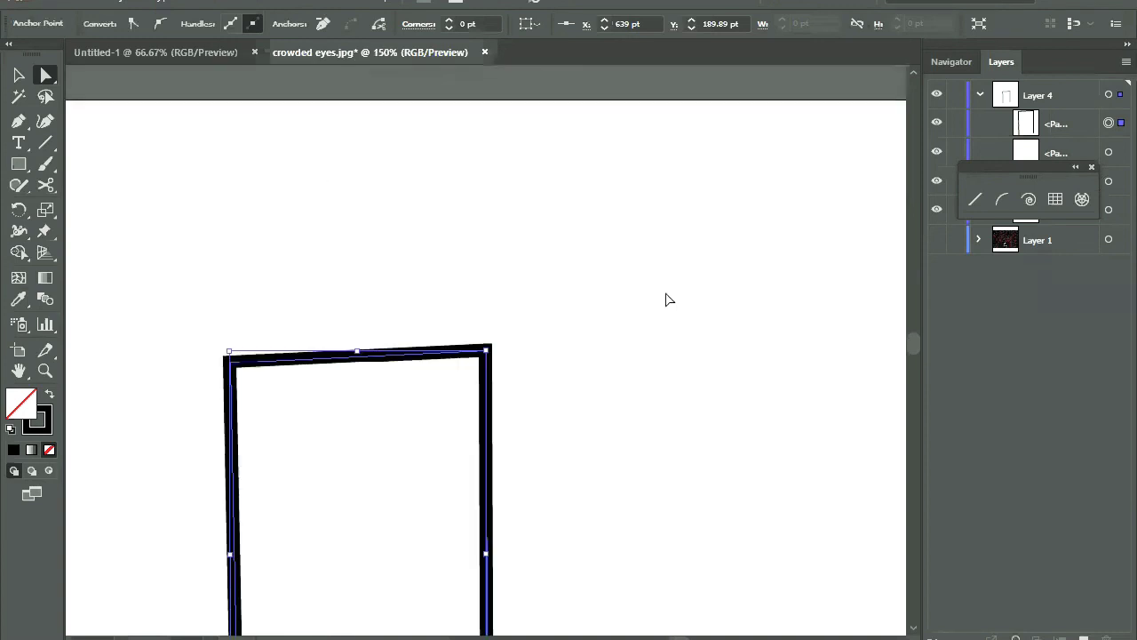
Select the upper corners of the joined frame with Direct Selection.
scroll(668, 300, down, 3)
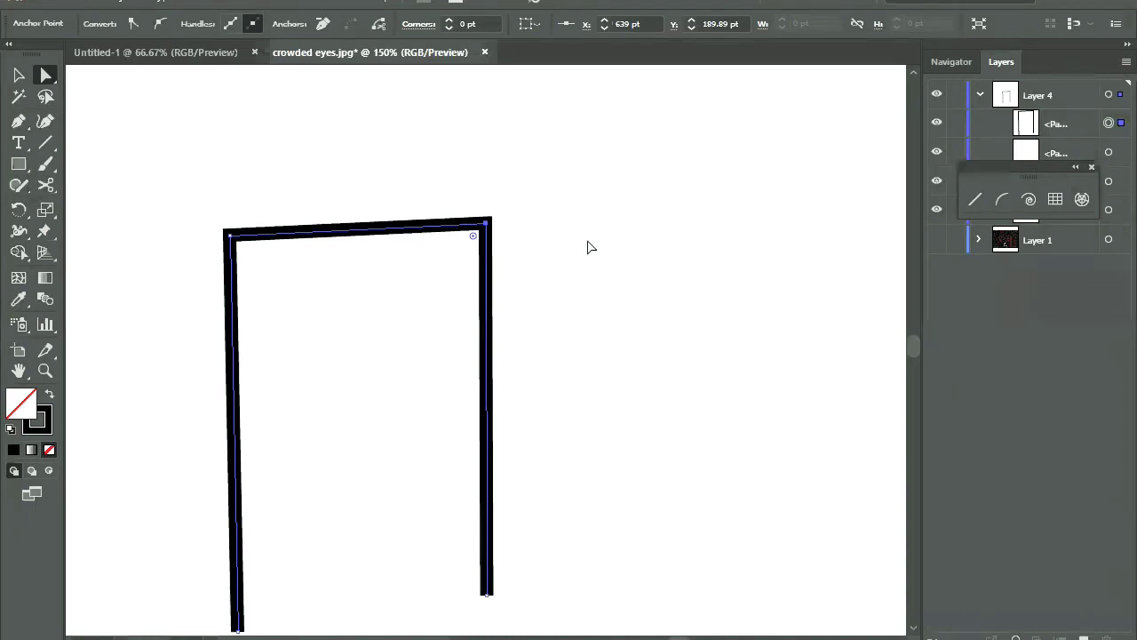
scroll(586, 247, down, 1)
drag(586, 128, 165, 409)
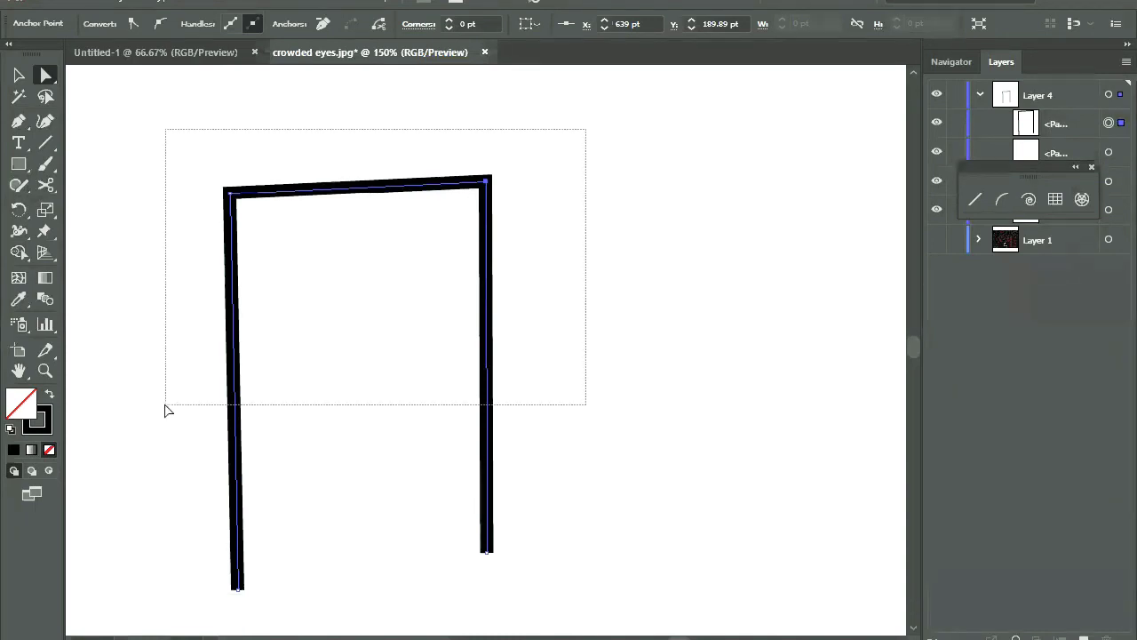